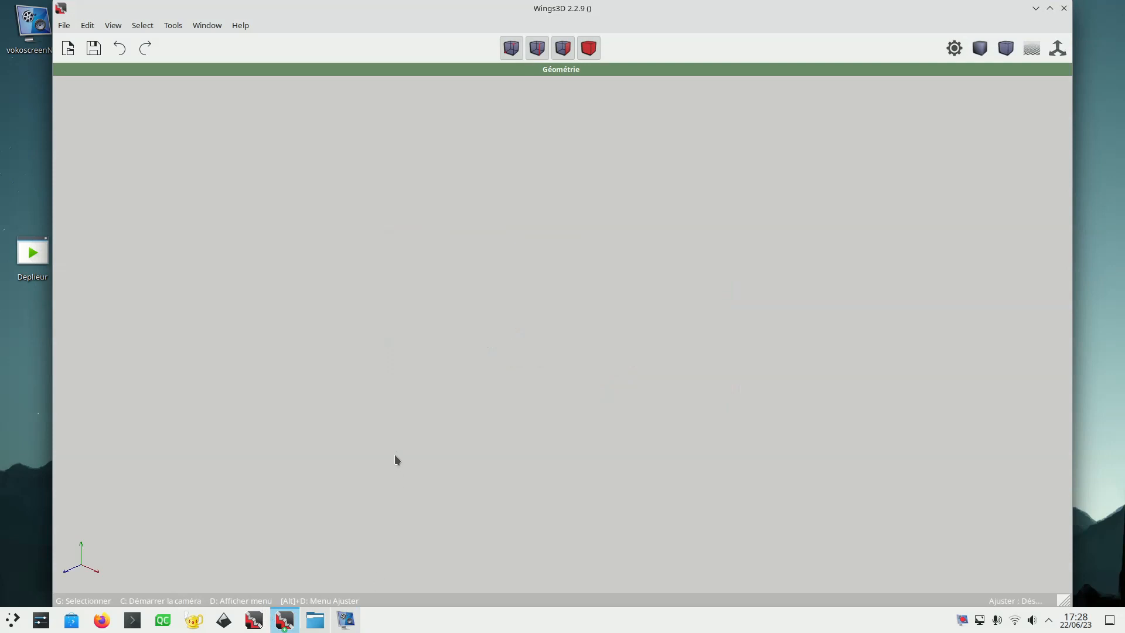
right_click(584, 318)
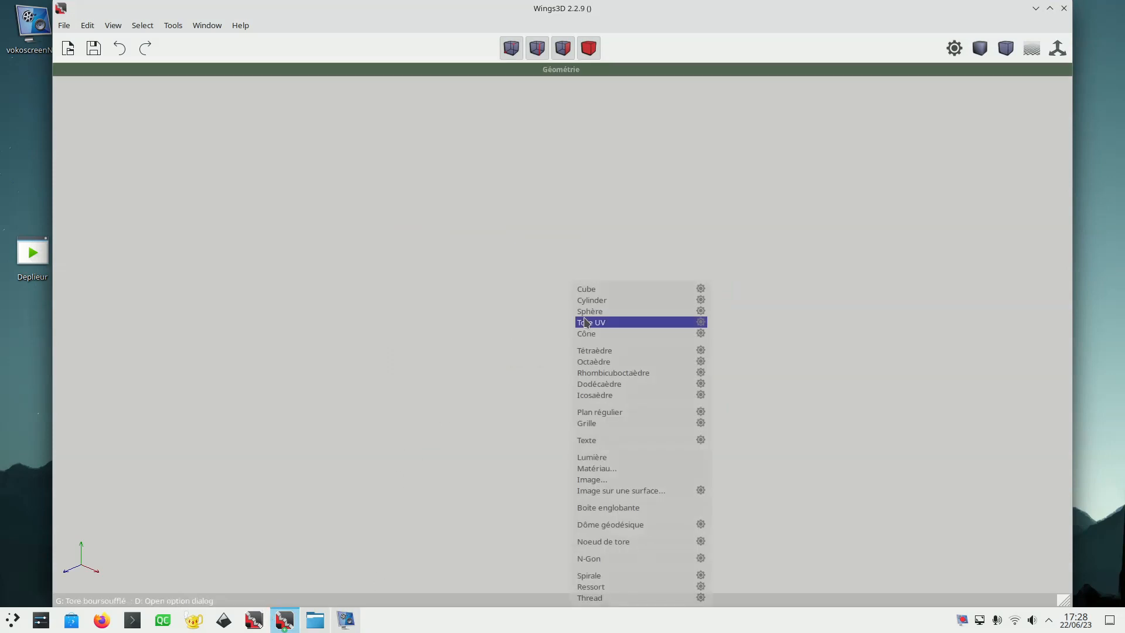
left_click(701, 441)
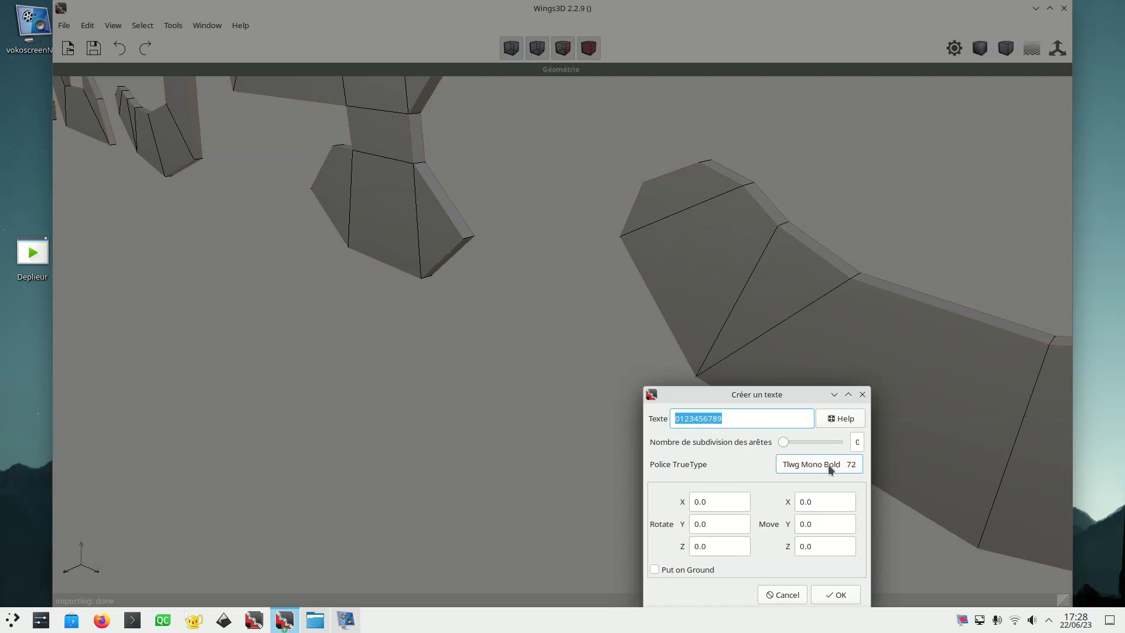
left_click(836, 595)
- Select the whole digits text as a body
scroll(546, 339, "down", 8)
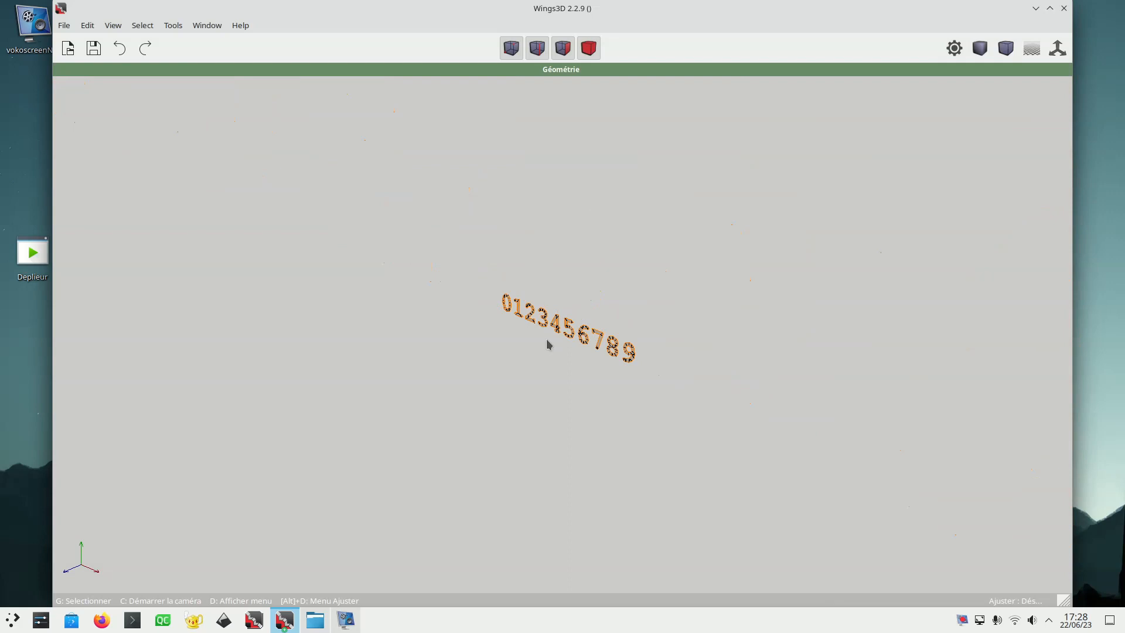
scroll(546, 339, "up", 8)
middle_click(565, 367)
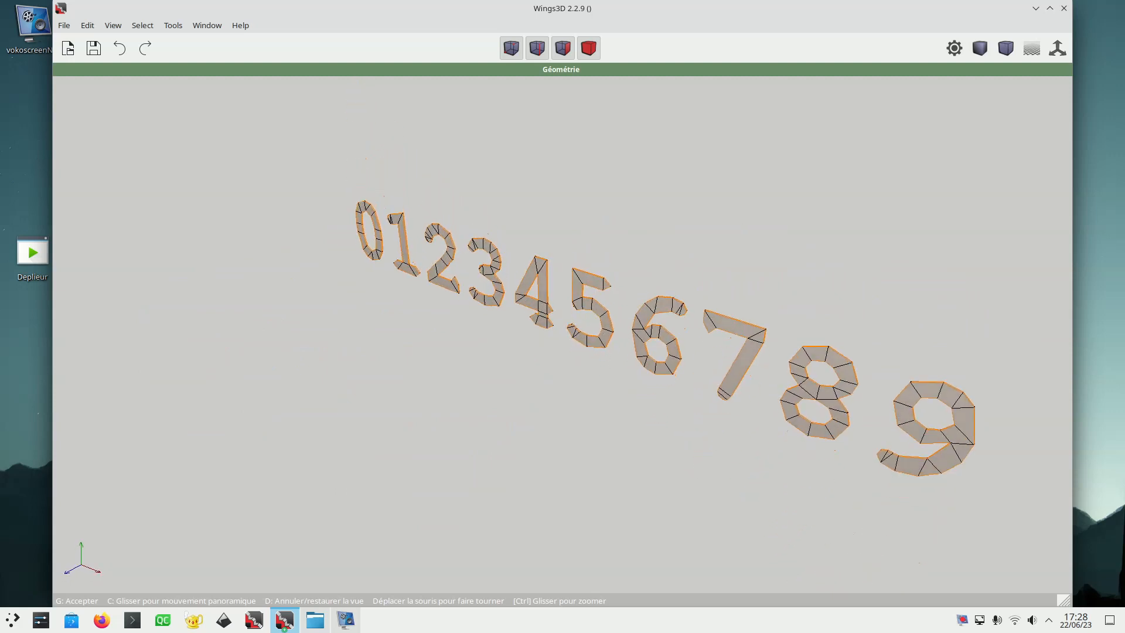
left_click(560, 364)
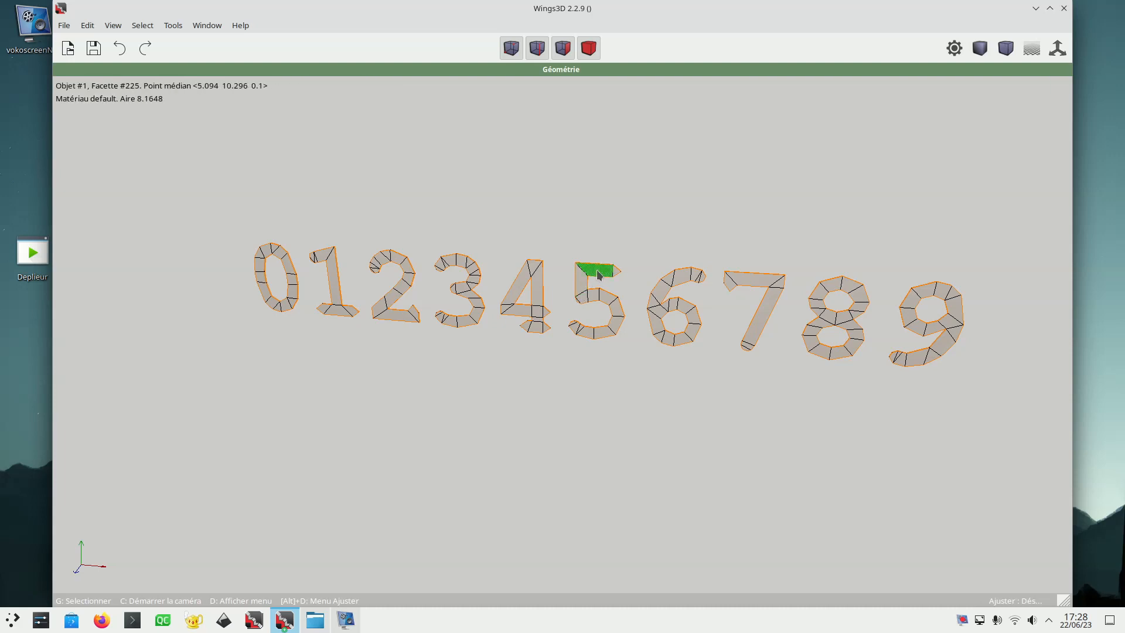
left_click(589, 49)
left_click(623, 318)
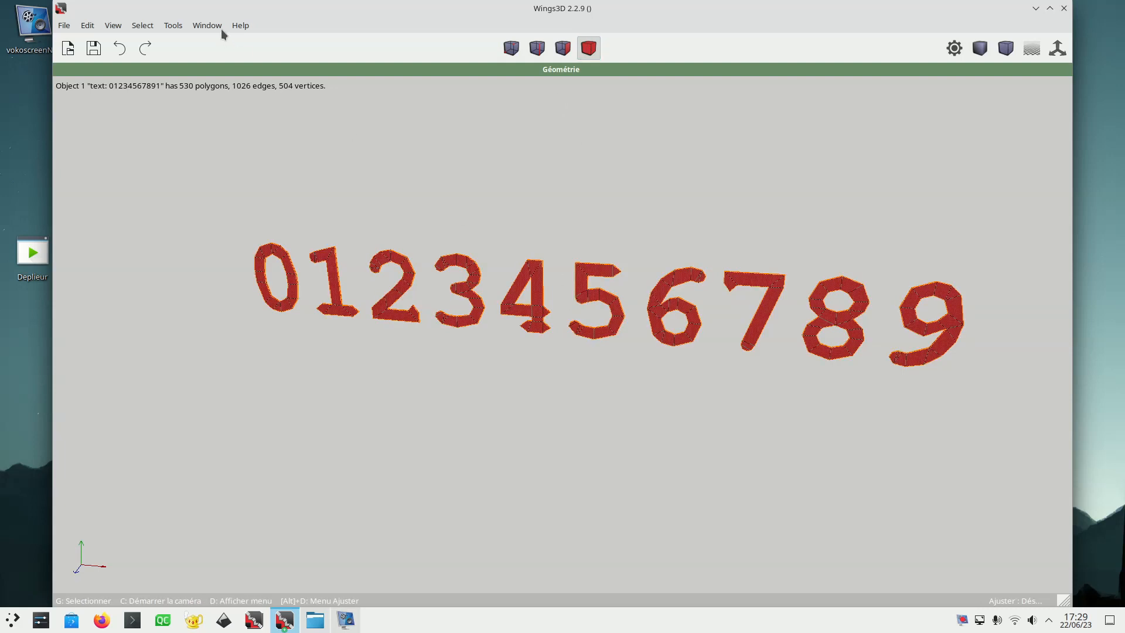
- Create a bounding box of 2.0 × 2.0 × 2.0 centred at the origin
left_click(172, 25)
mouse_move(196, 75)
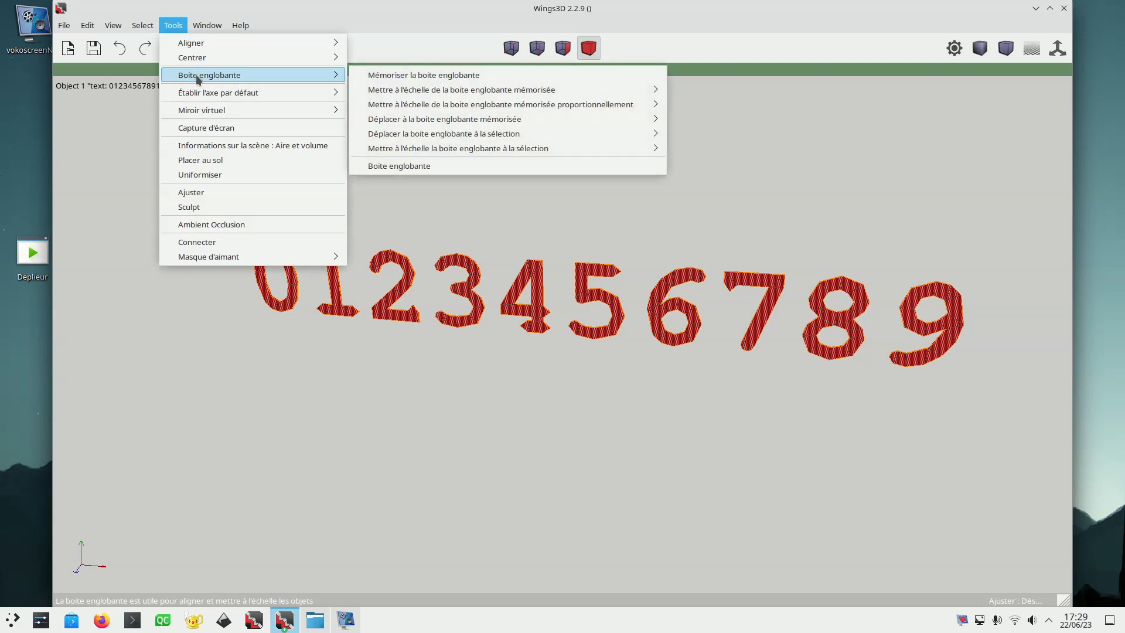
left_click(444, 167)
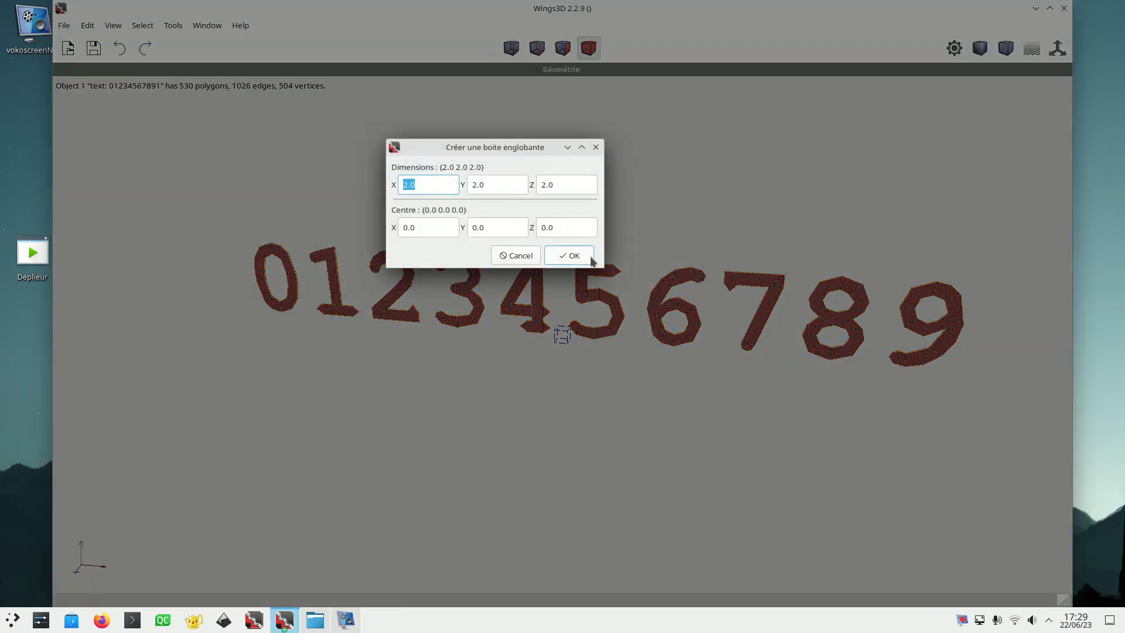
left_click(562, 253)
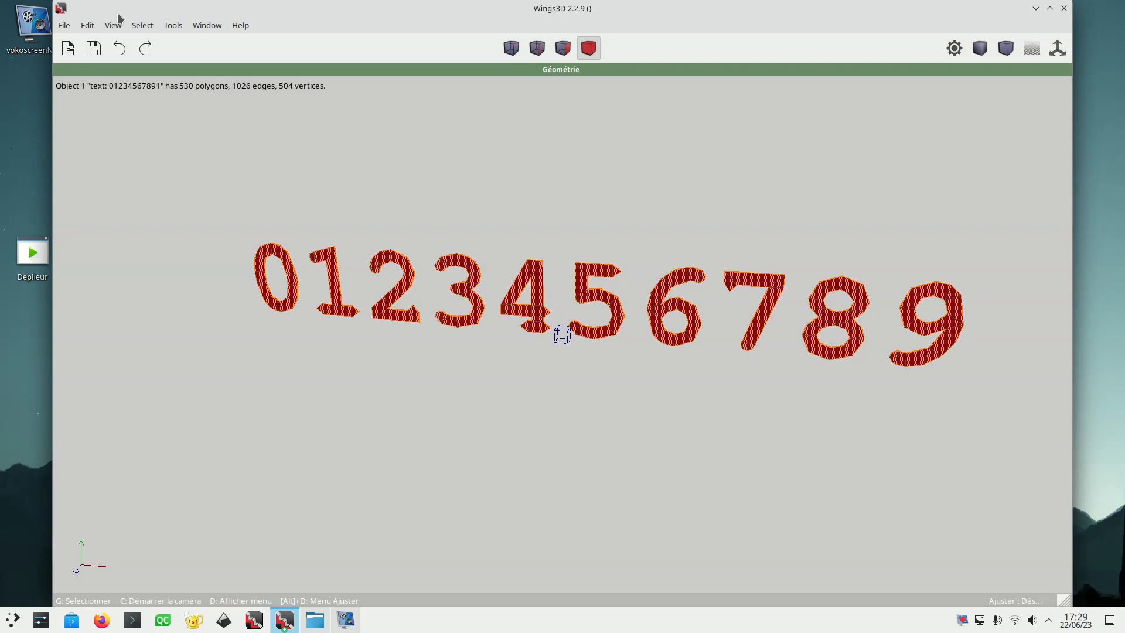
- Centre the selected digits text on all axes
left_click(169, 26)
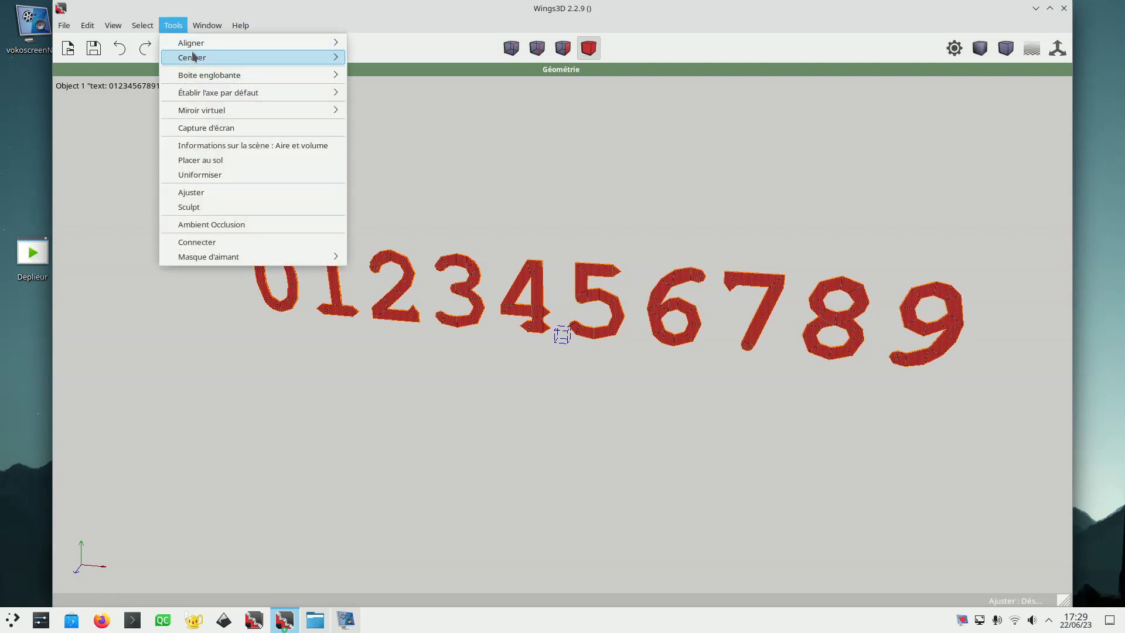
mouse_move(327, 58)
left_click(395, 57)
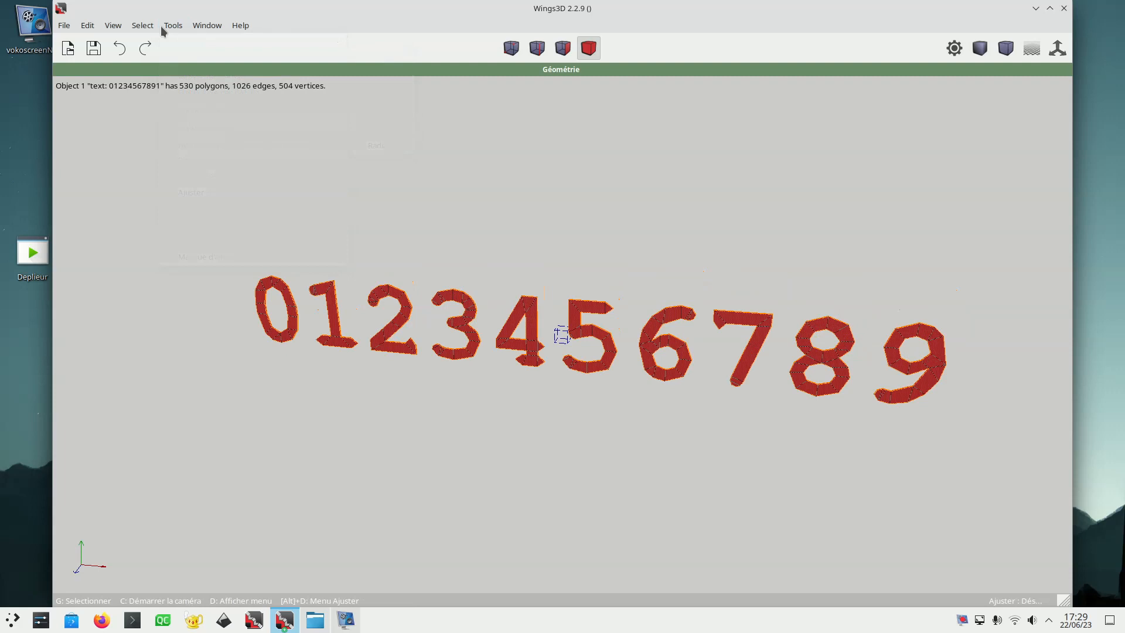
- Scale the bounding box to the selected digits text on all axes
mouse_move(213, 76)
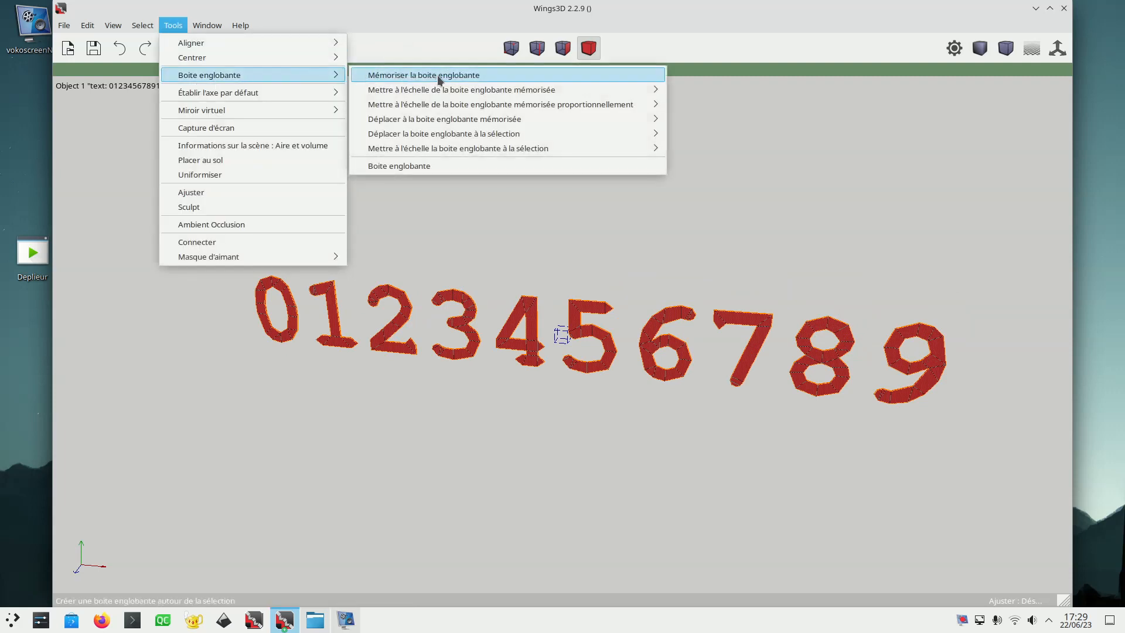
mouse_move(511, 149)
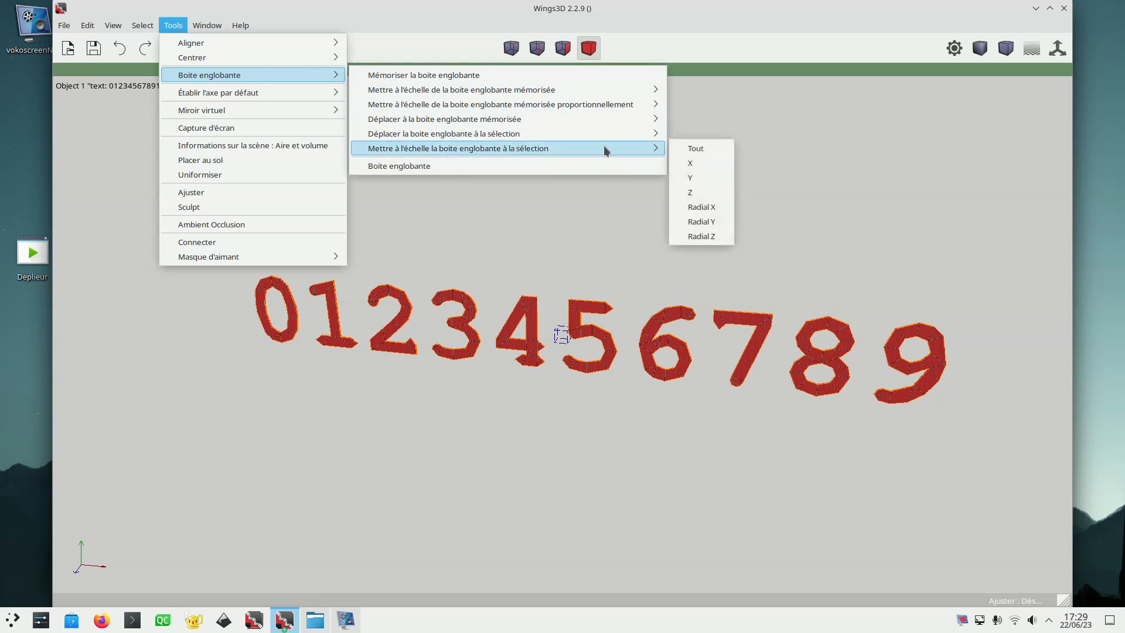
left_click(707, 149)
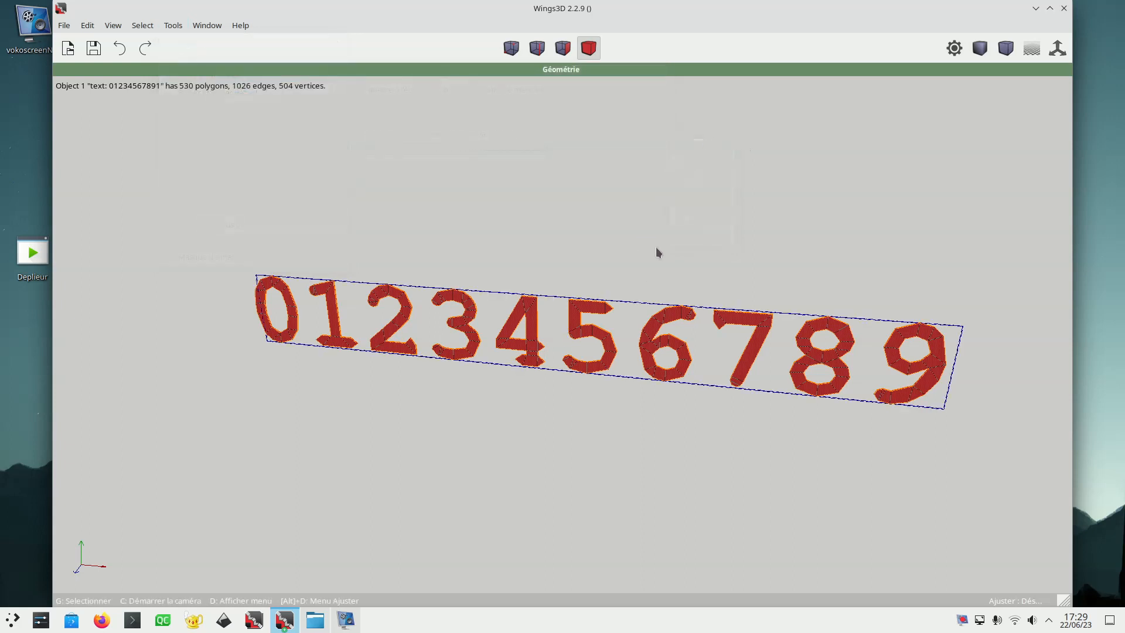
- Set the bounding box's Y dimension to 150
left_click(173, 25)
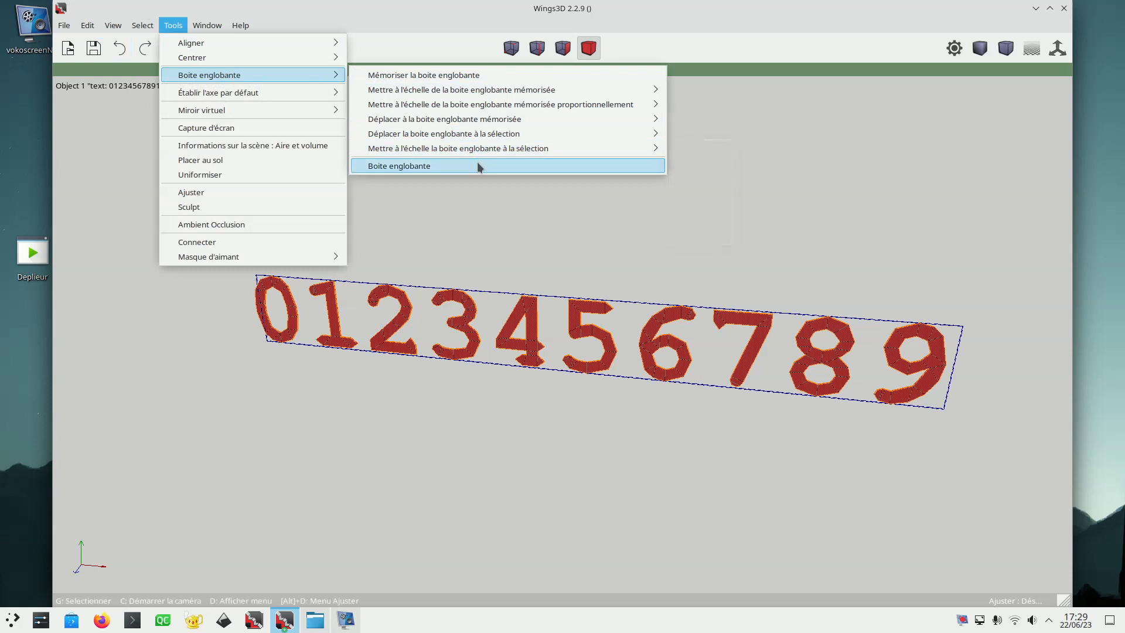
left_click(478, 166)
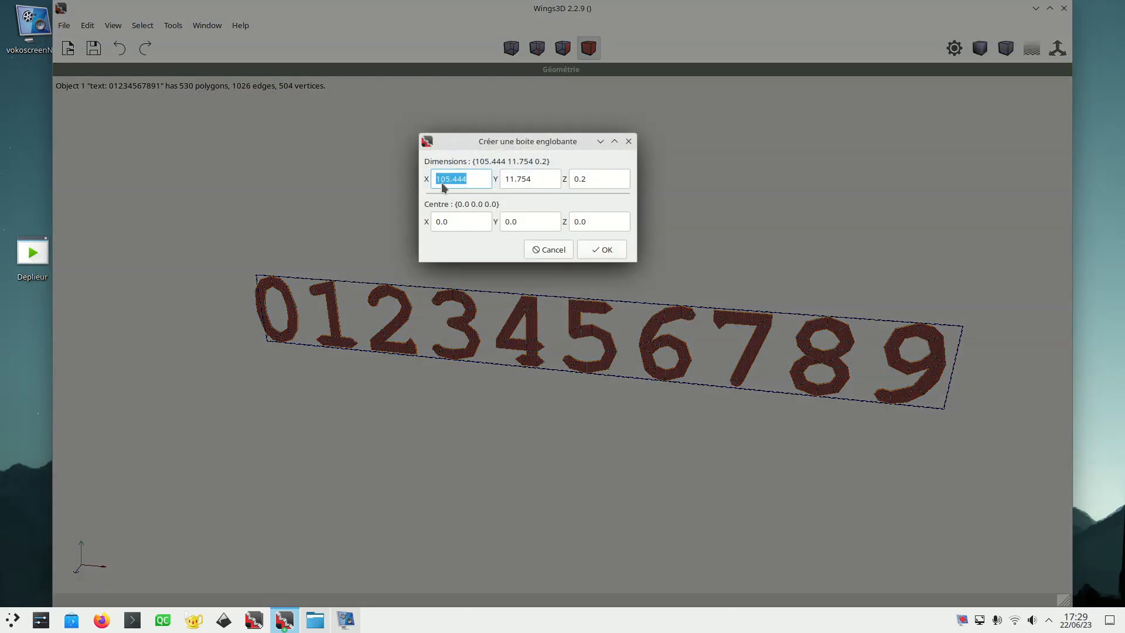
double_click(517, 180)
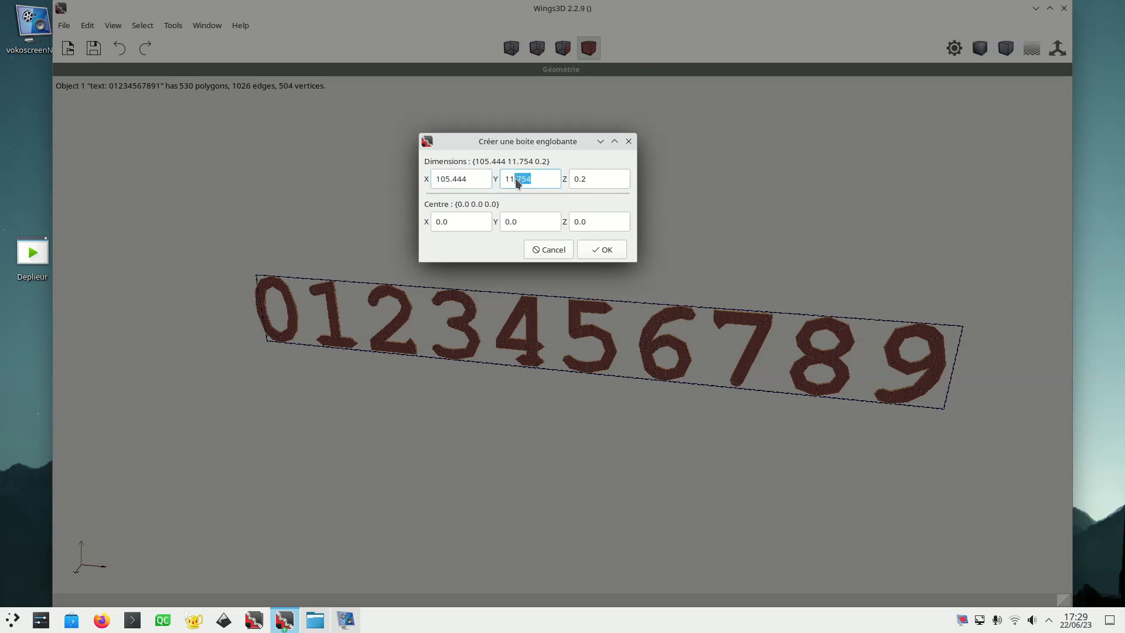
type("150")
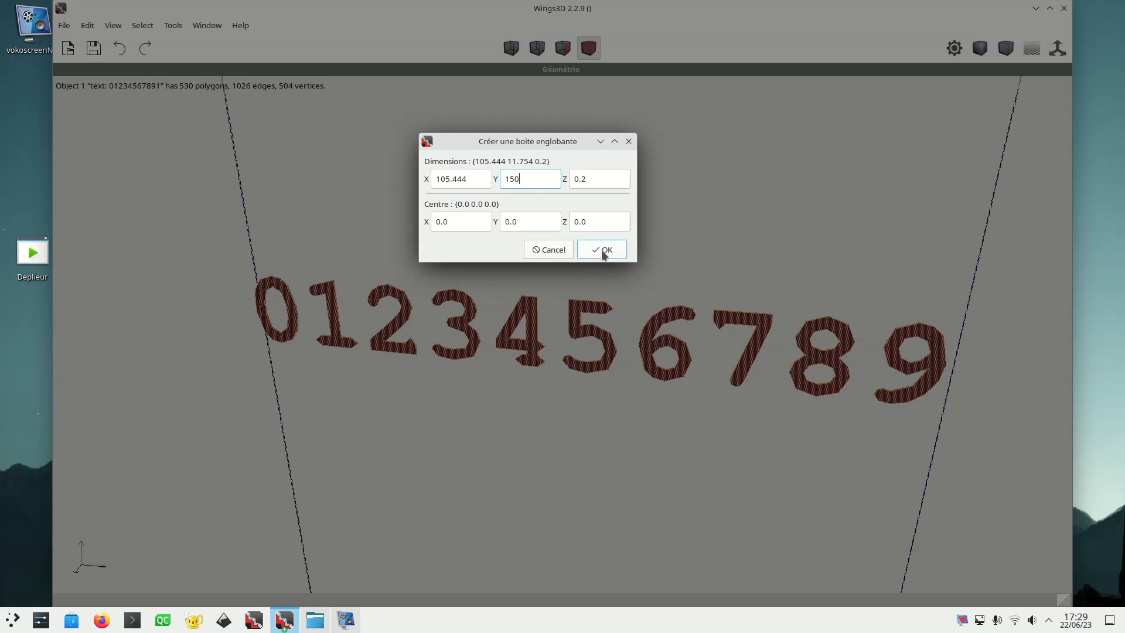
left_click(603, 250)
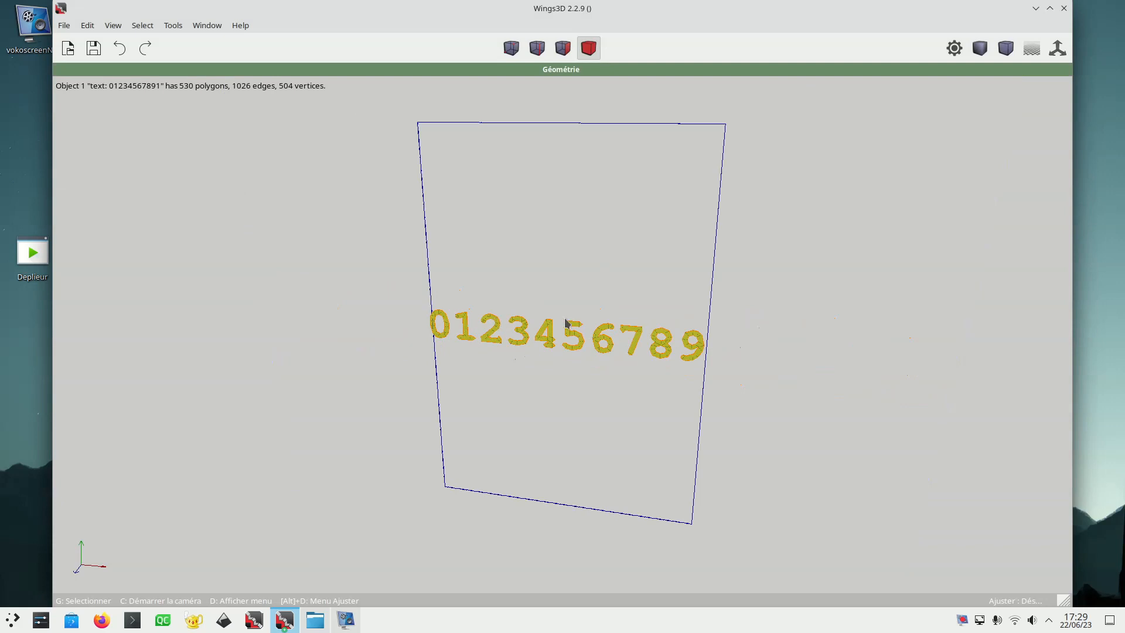
- Scale the digits text proportionally to the stored bounding box using the Y axis
left_click(174, 25)
mouse_move(211, 77)
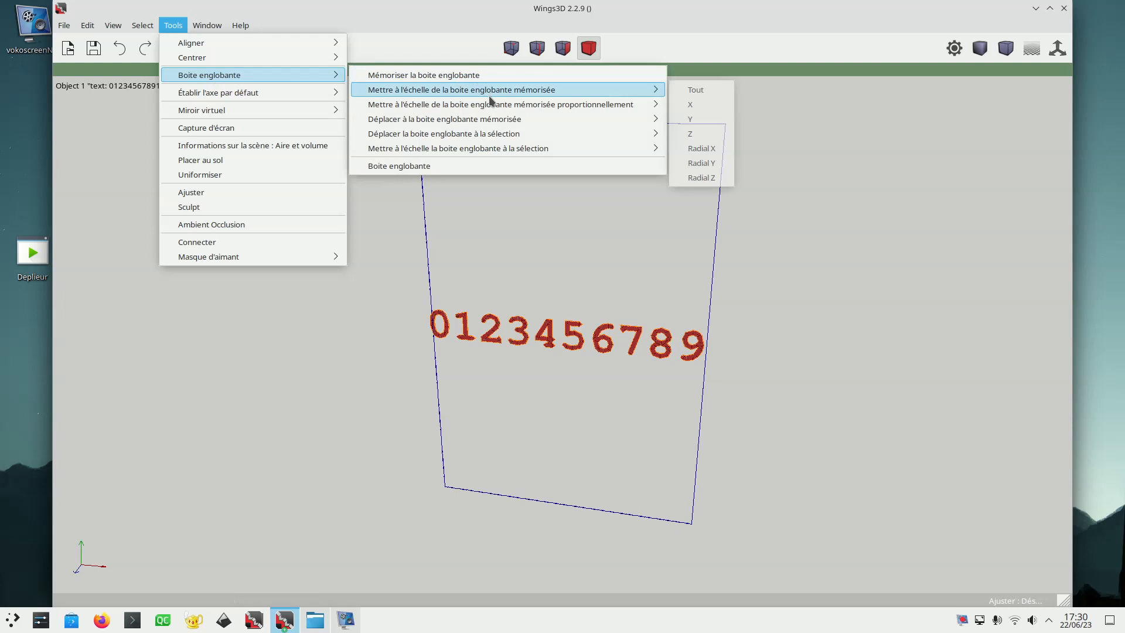
mouse_move(443, 107)
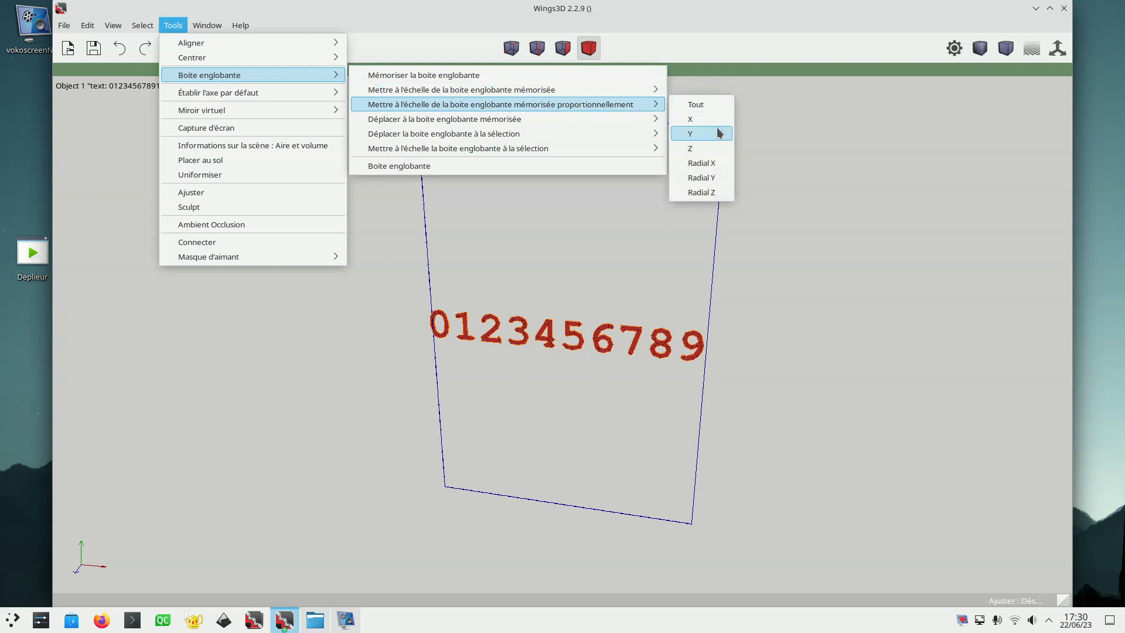
left_click(699, 132)
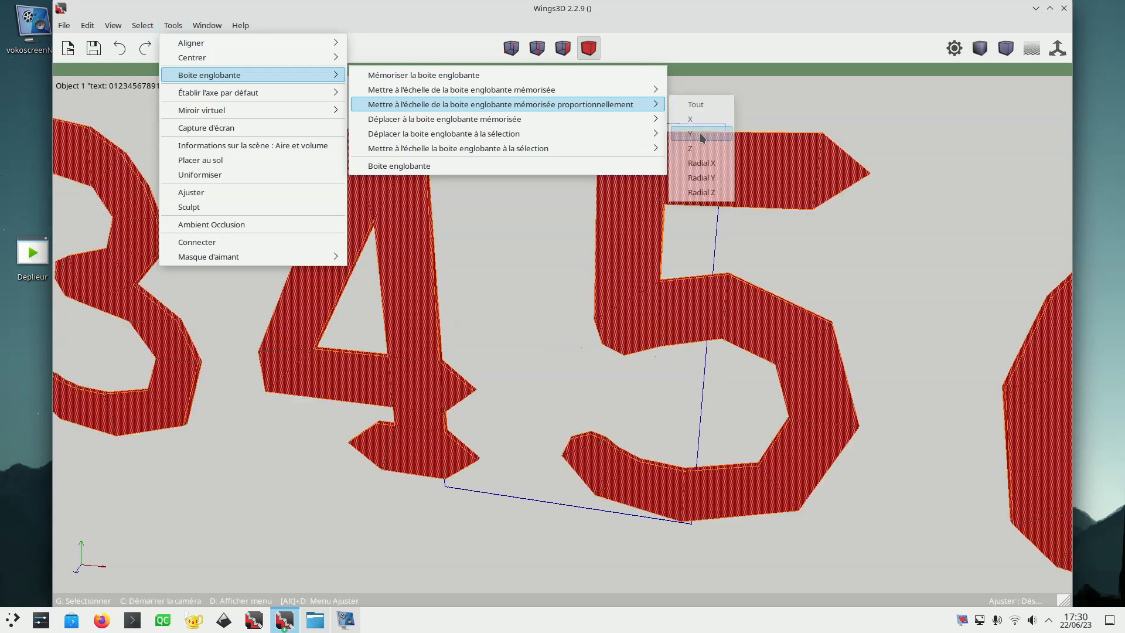
- Refit the bounding box to the enlarged digits text on all axes
scroll(561, 245, "down", 3)
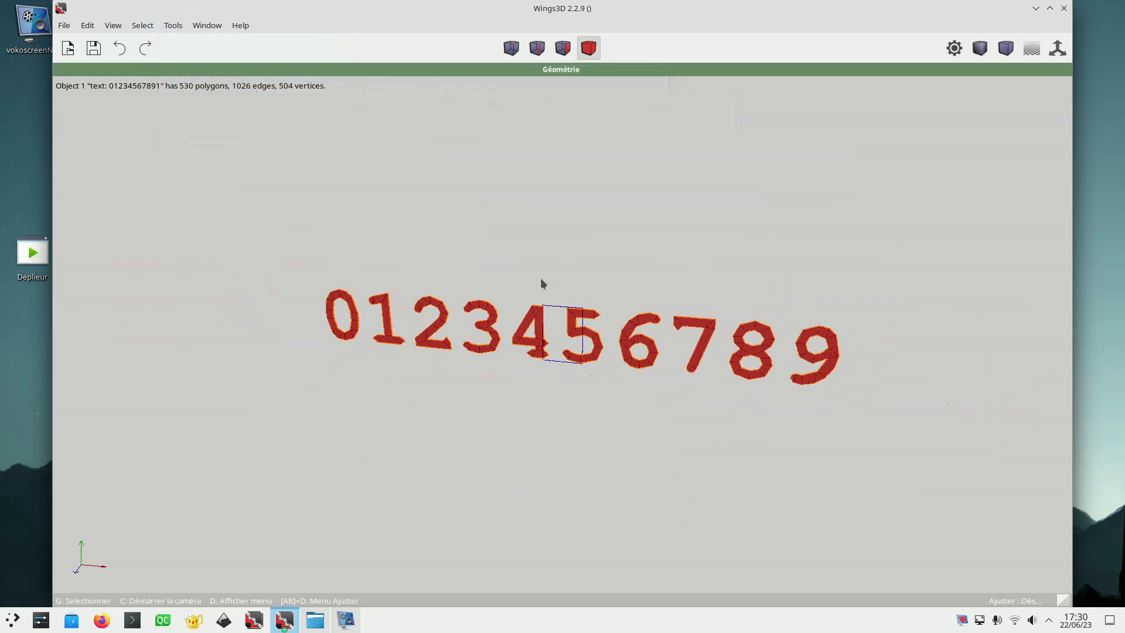
left_click(173, 25)
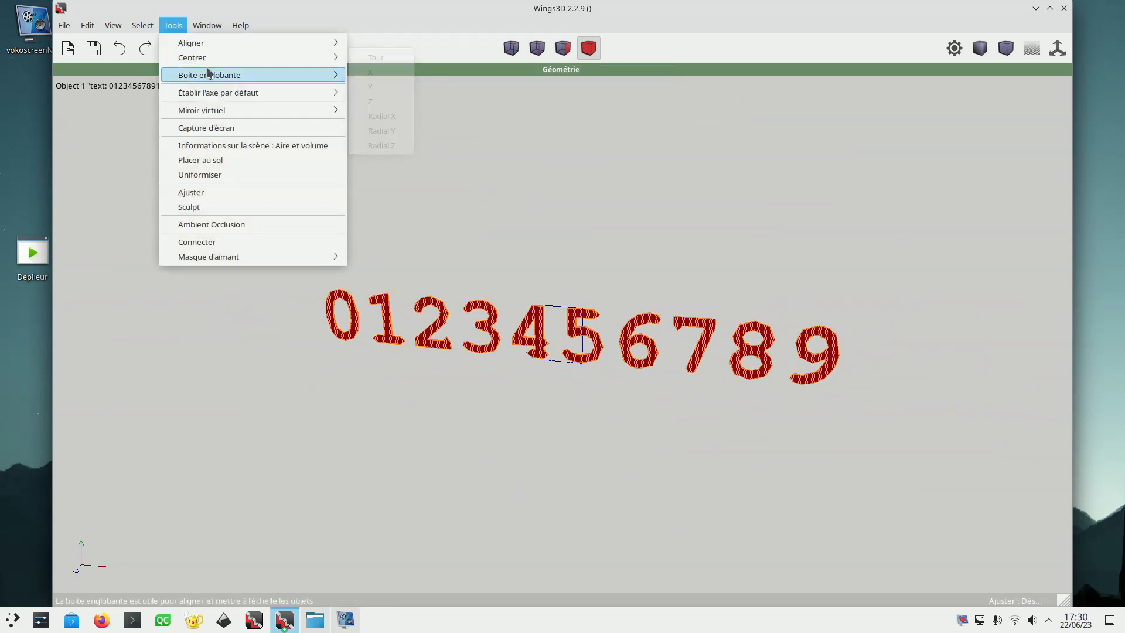
mouse_move(517, 149)
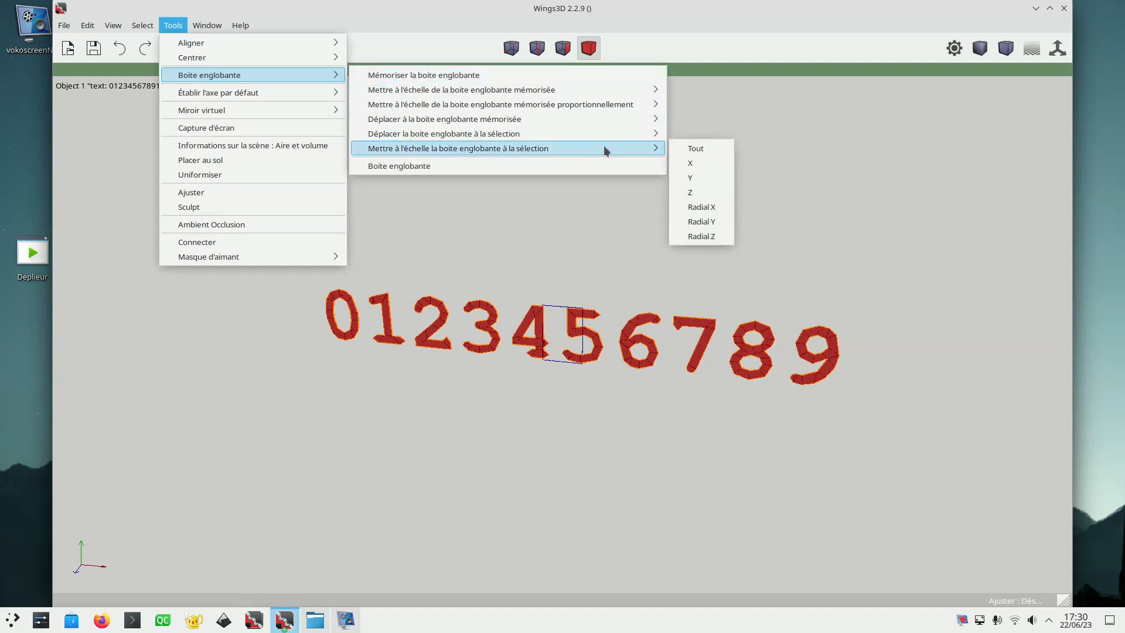
left_click(720, 151)
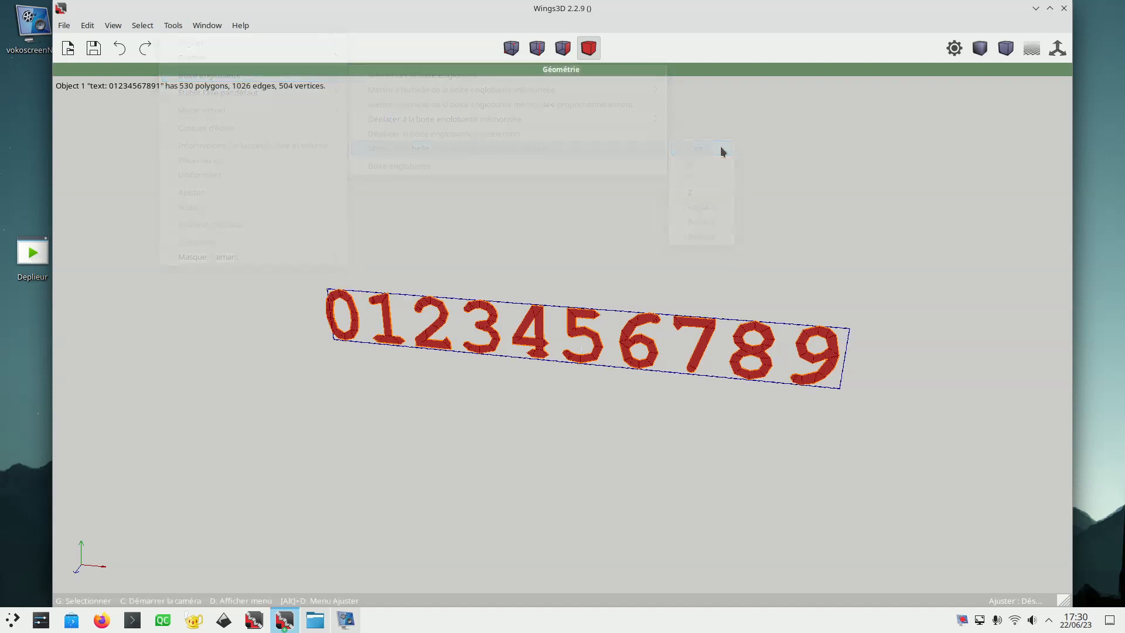
- Set the bounding box's Z dimension to 30
left_click(174, 25)
mouse_move(211, 75)
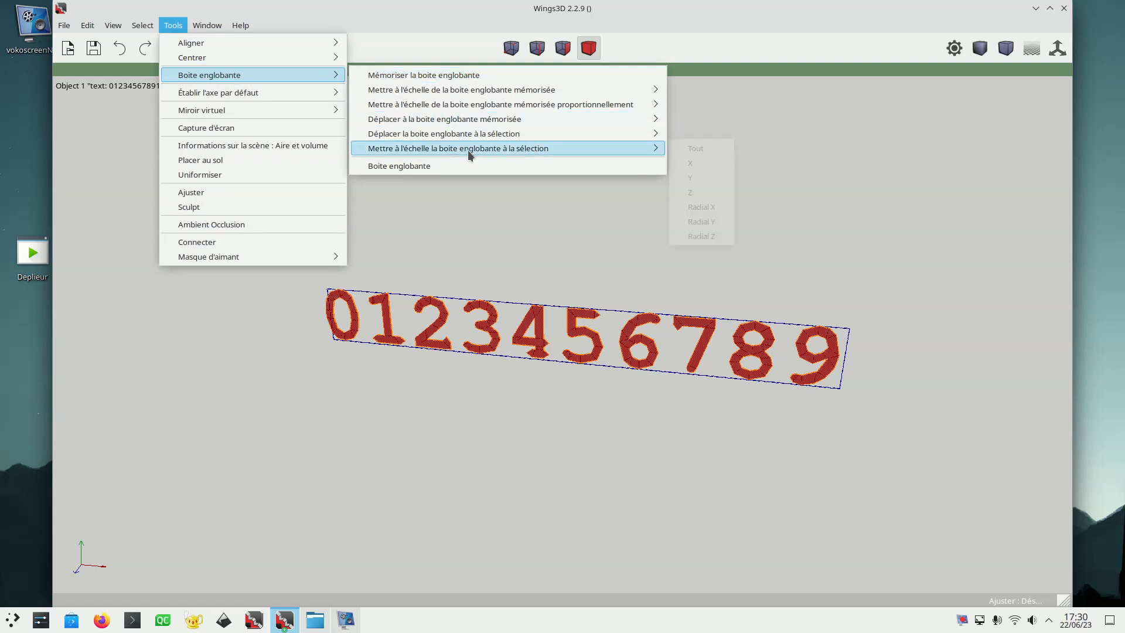
left_click(467, 166)
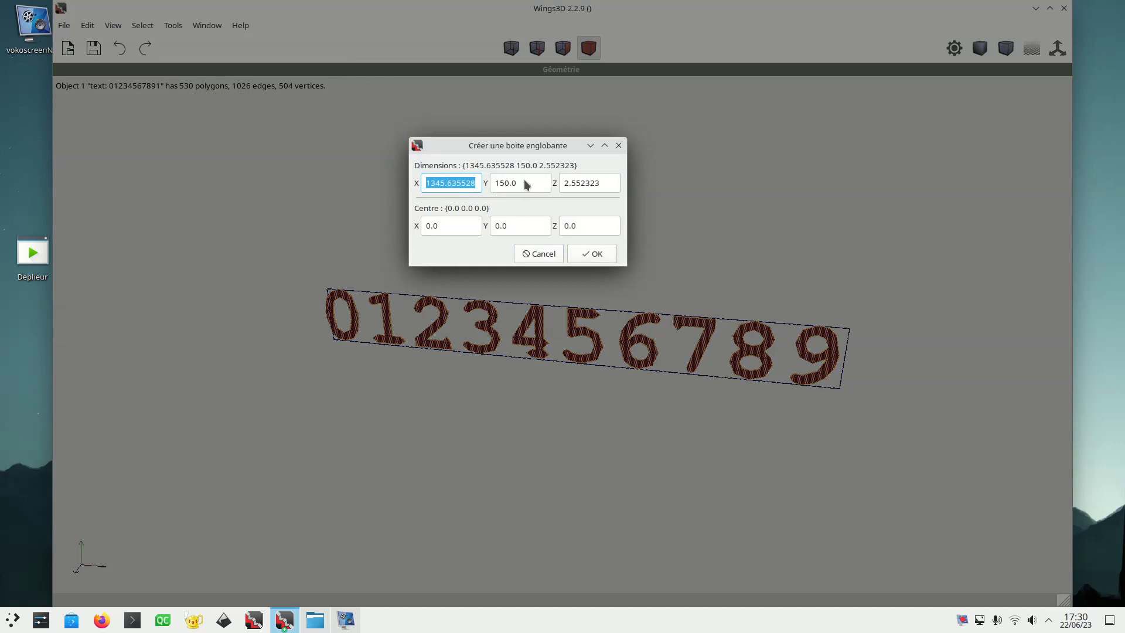
left_click(573, 187)
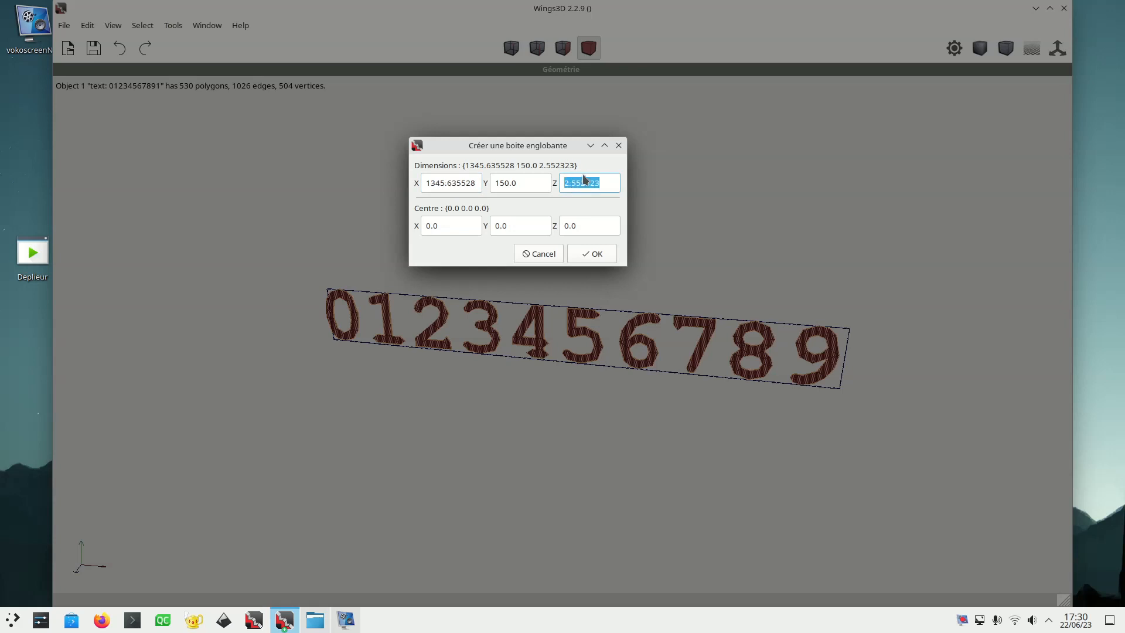
type("30")
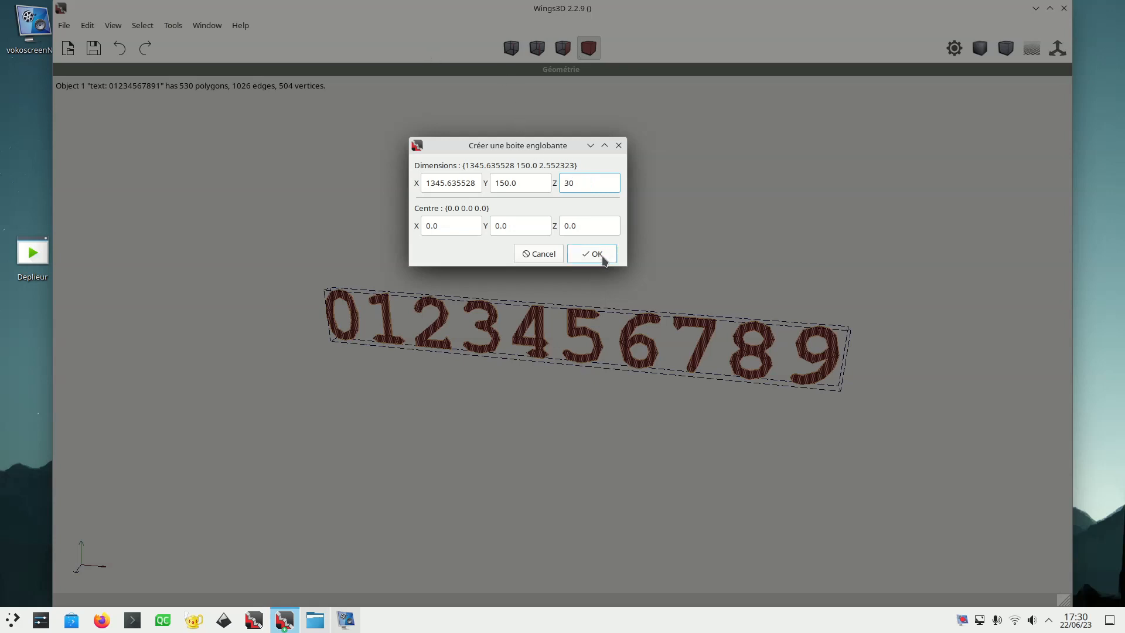
left_click(593, 254)
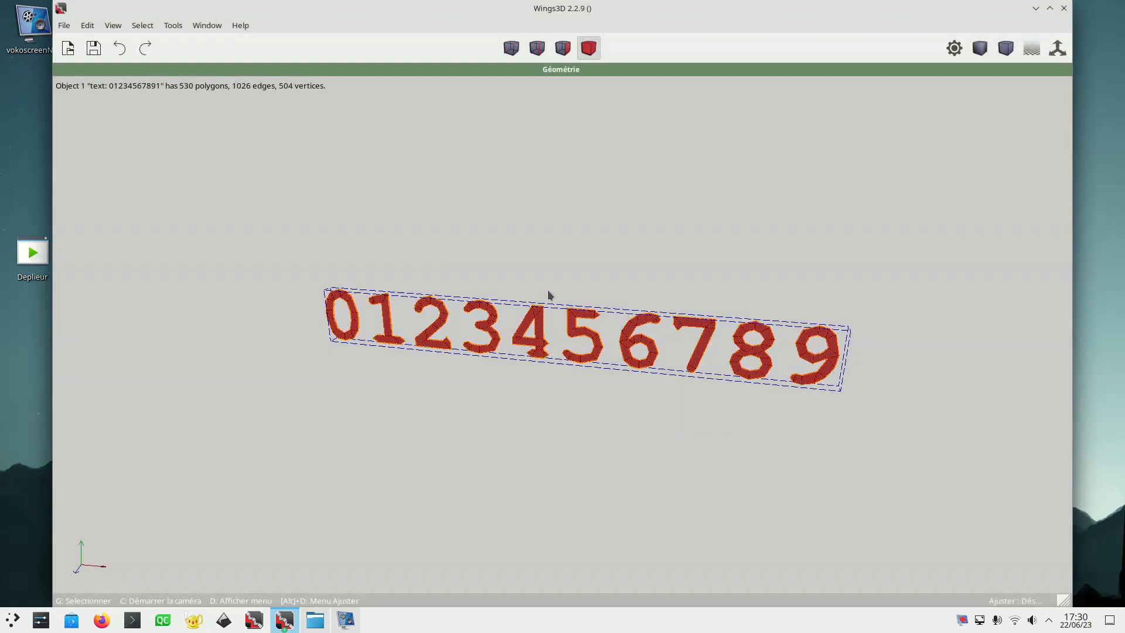
- Scale the digits text to the stored bounding box on all axes, without keeping proportions
left_click(181, 26)
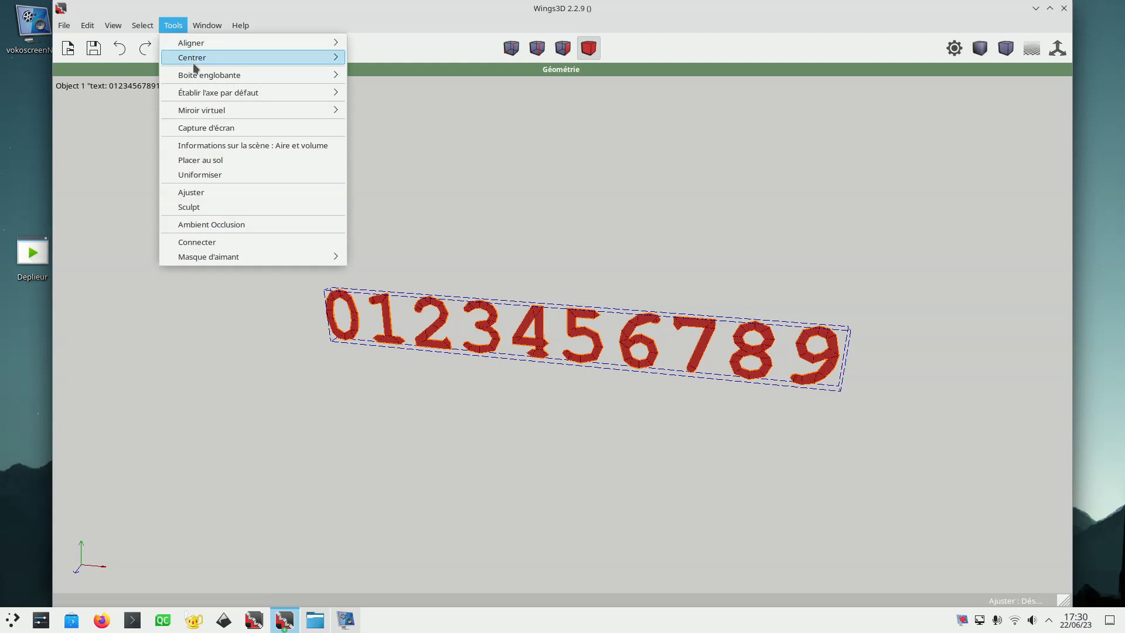
mouse_move(226, 75)
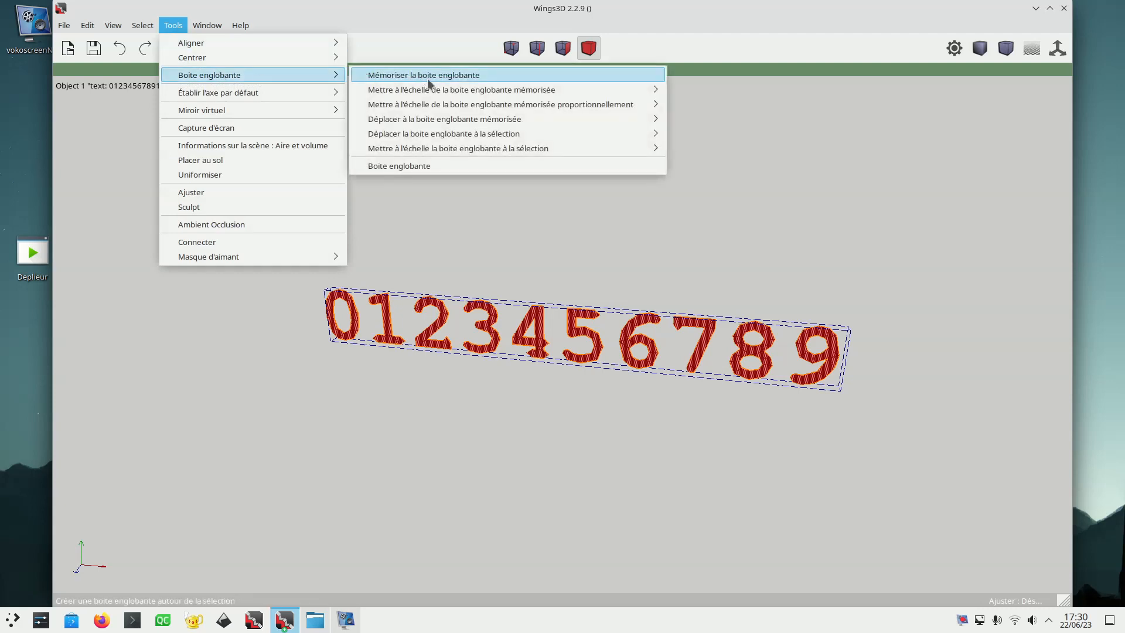
mouse_move(438, 88)
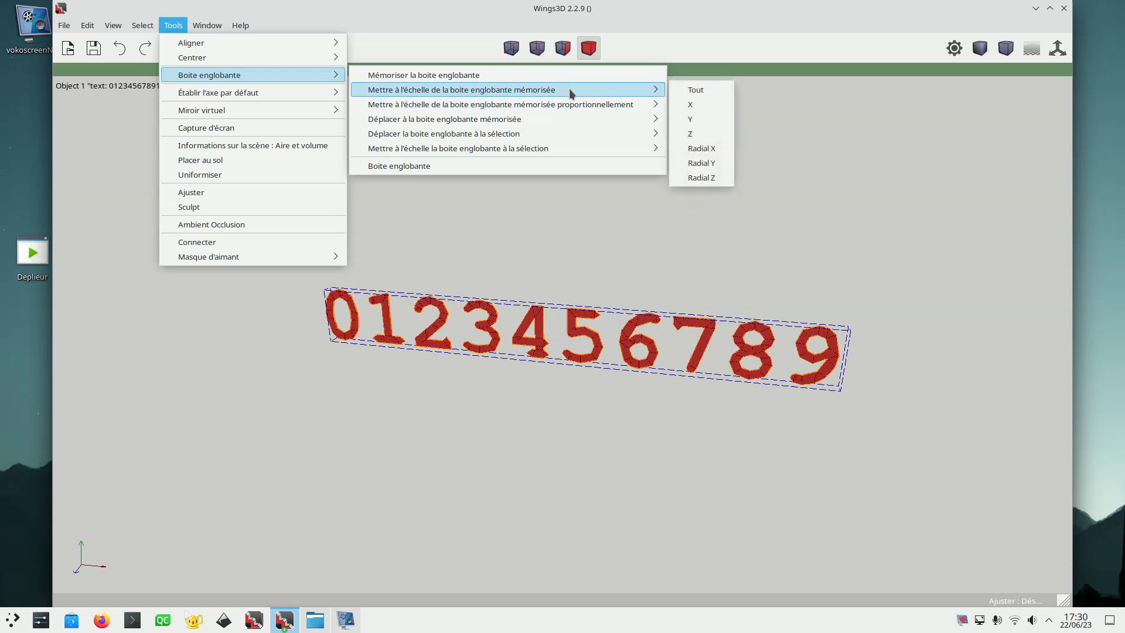
left_click(702, 90)
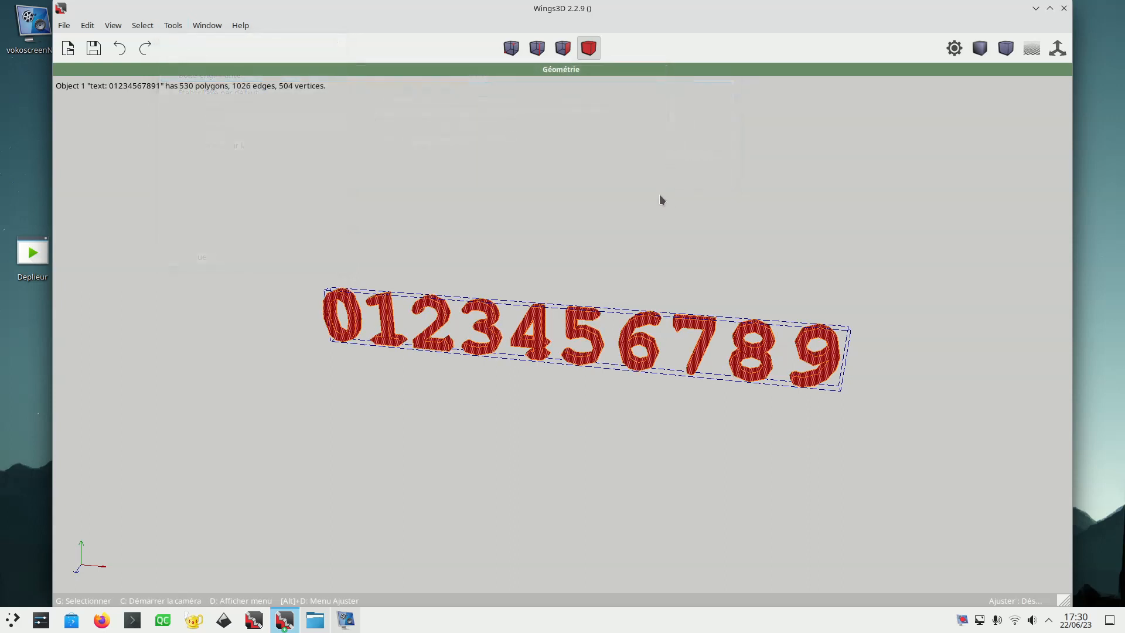
- Select all front faces of the digits by similar normals from one front face of the 0, with an angle tolerance of 0.001
middle_click(616, 258)
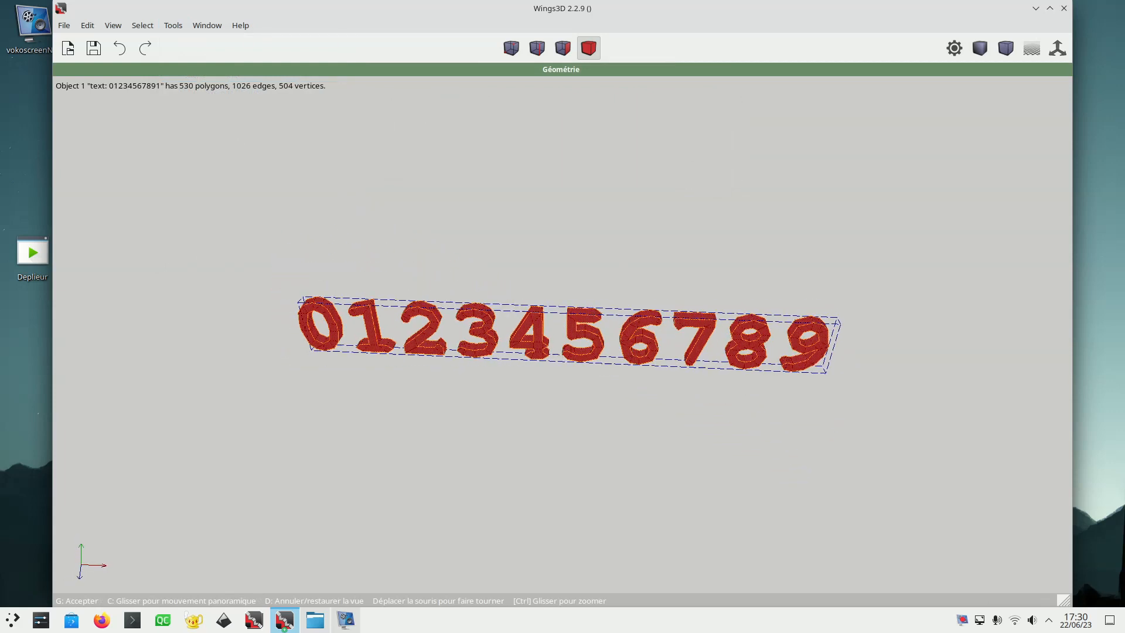
left_click(601, 448)
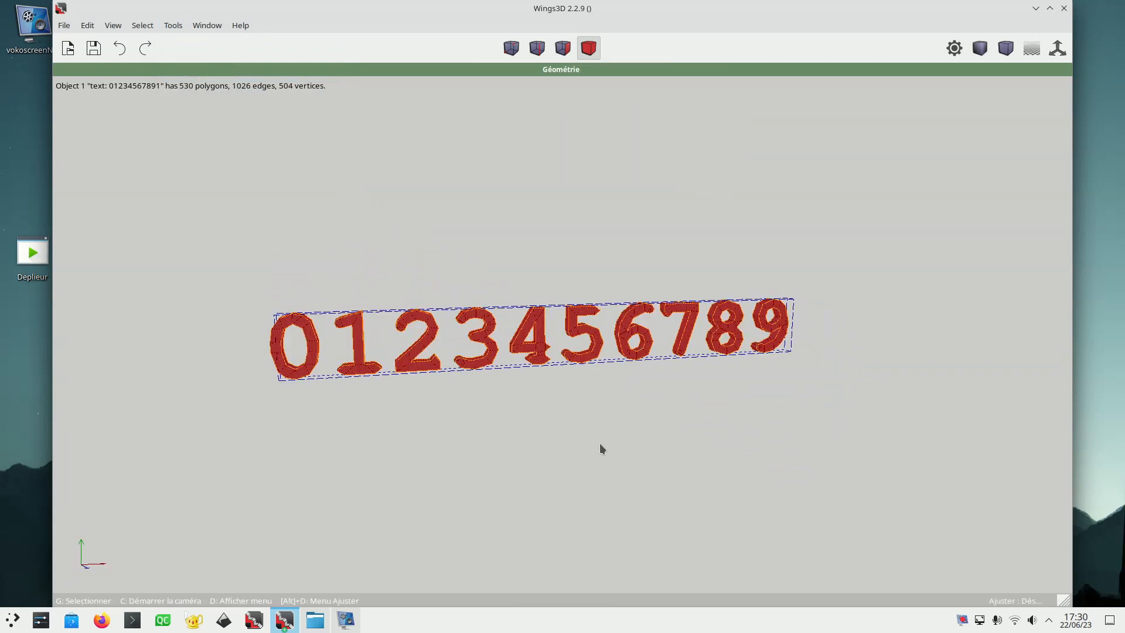
scroll(560, 434, "up", 4)
scroll(556, 440, "down", 2)
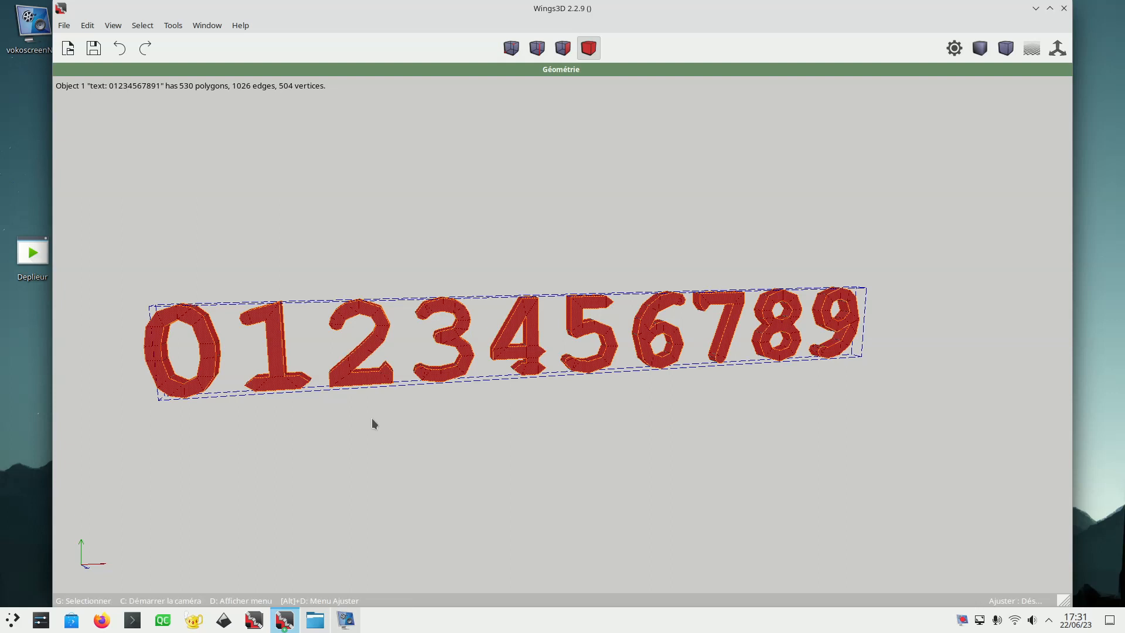
key("space")
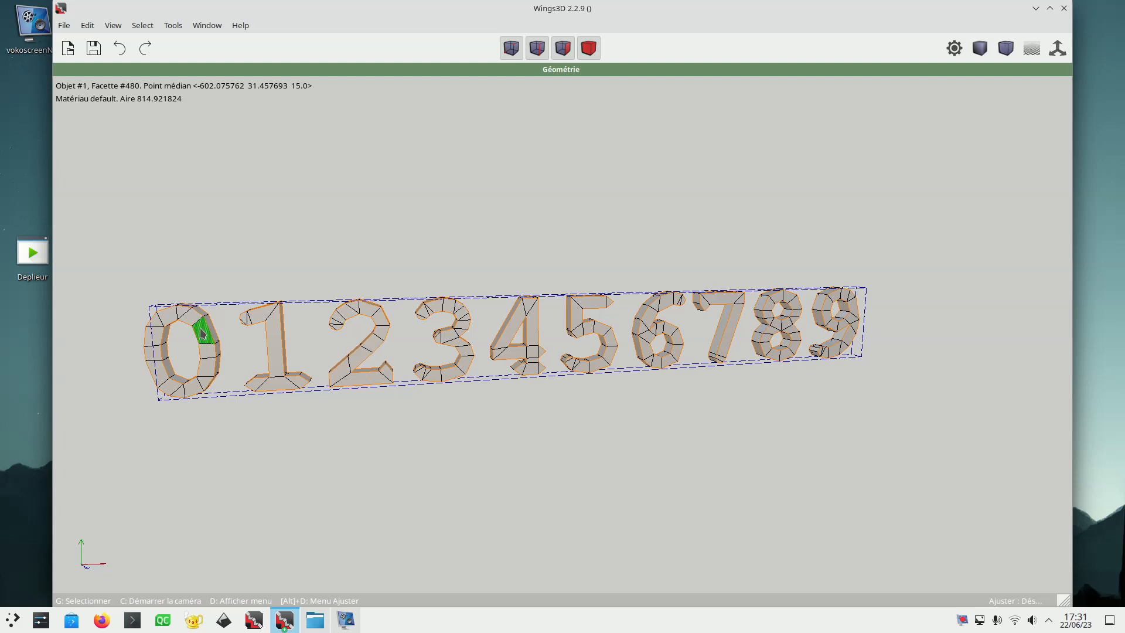
left_click(202, 334)
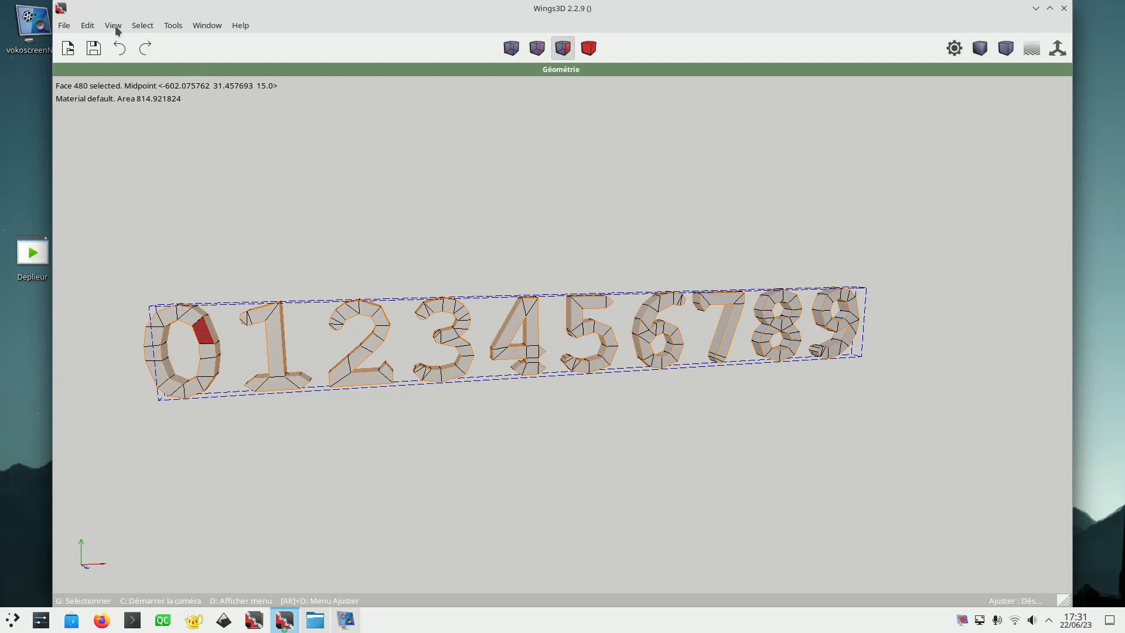
left_click(142, 26)
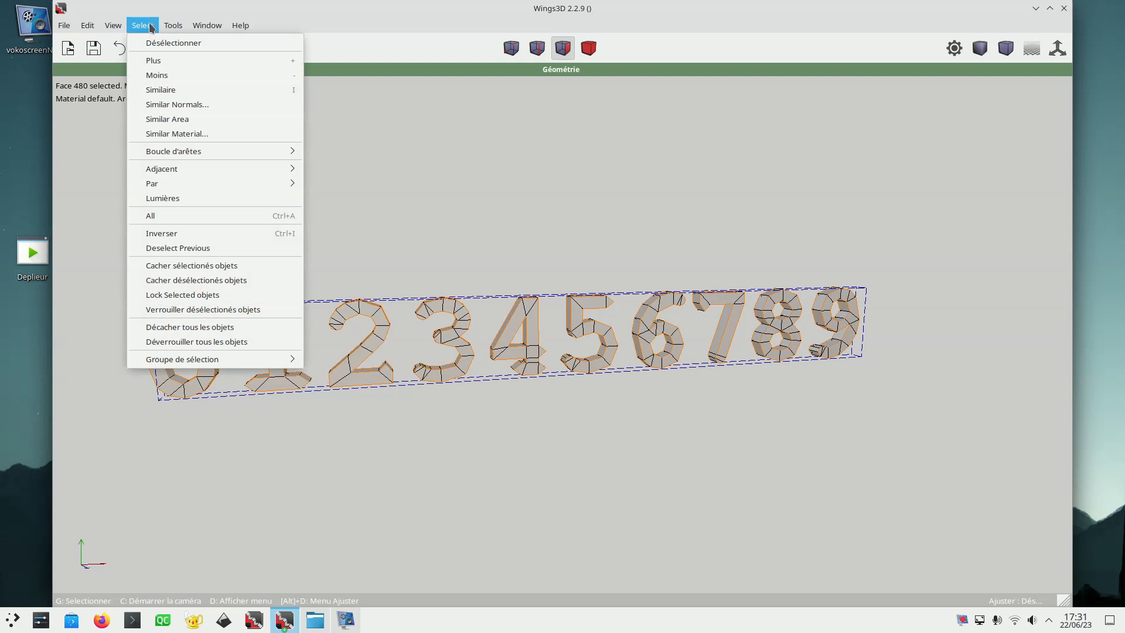
left_click(182, 106)
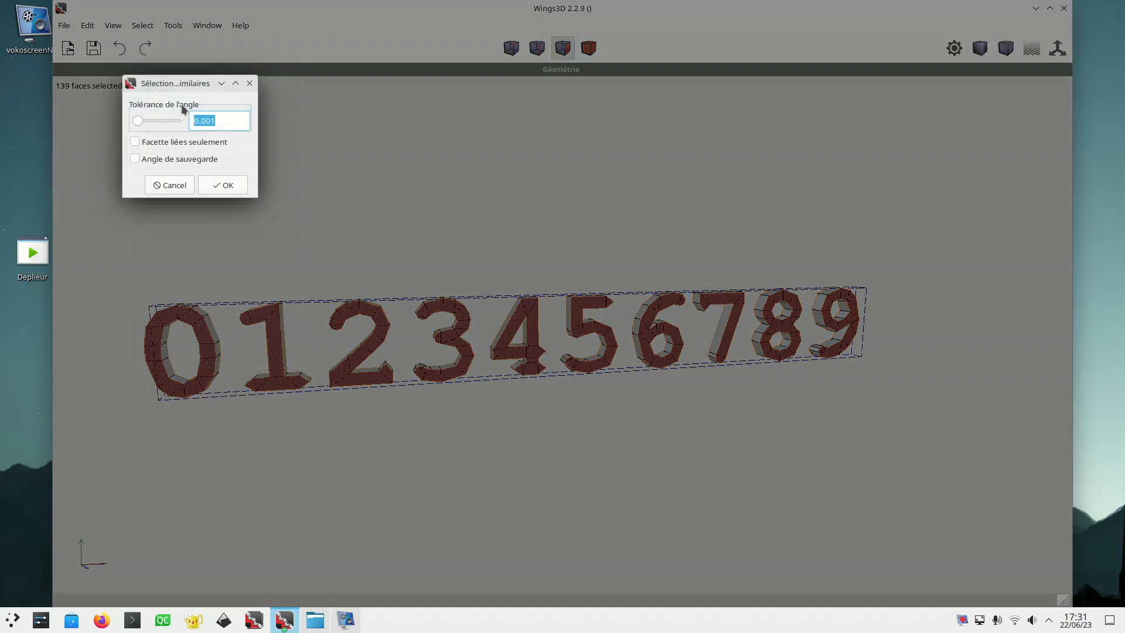
left_click(220, 185)
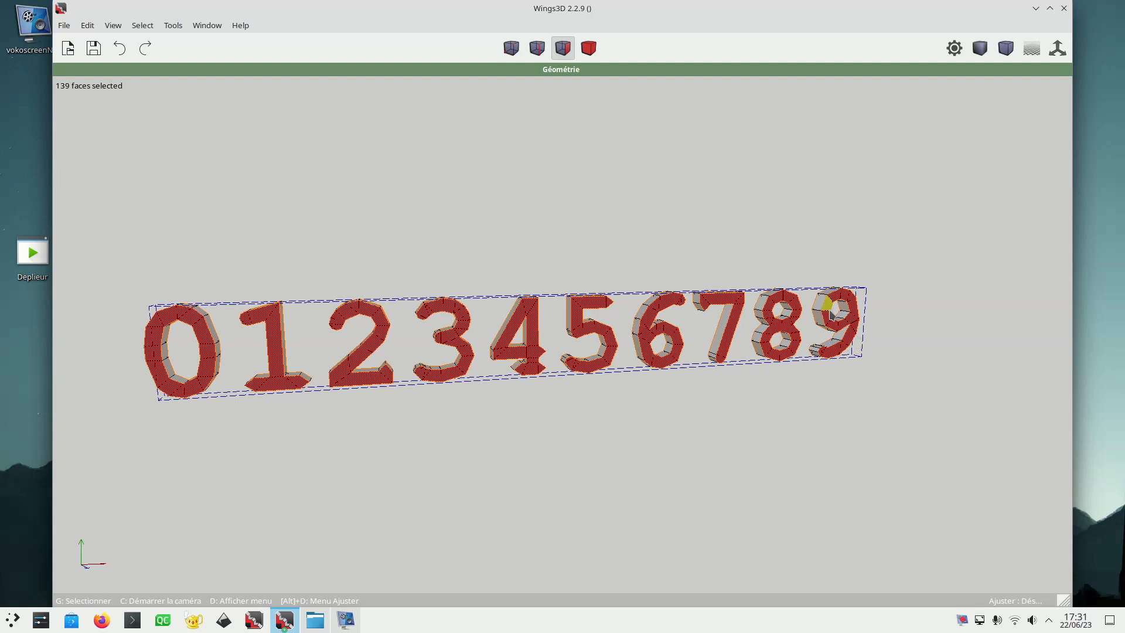
- Show the color palette beside the modelling window, color the selected front faces blue and clear the selection
left_click_drag(826, 18, 766, 18)
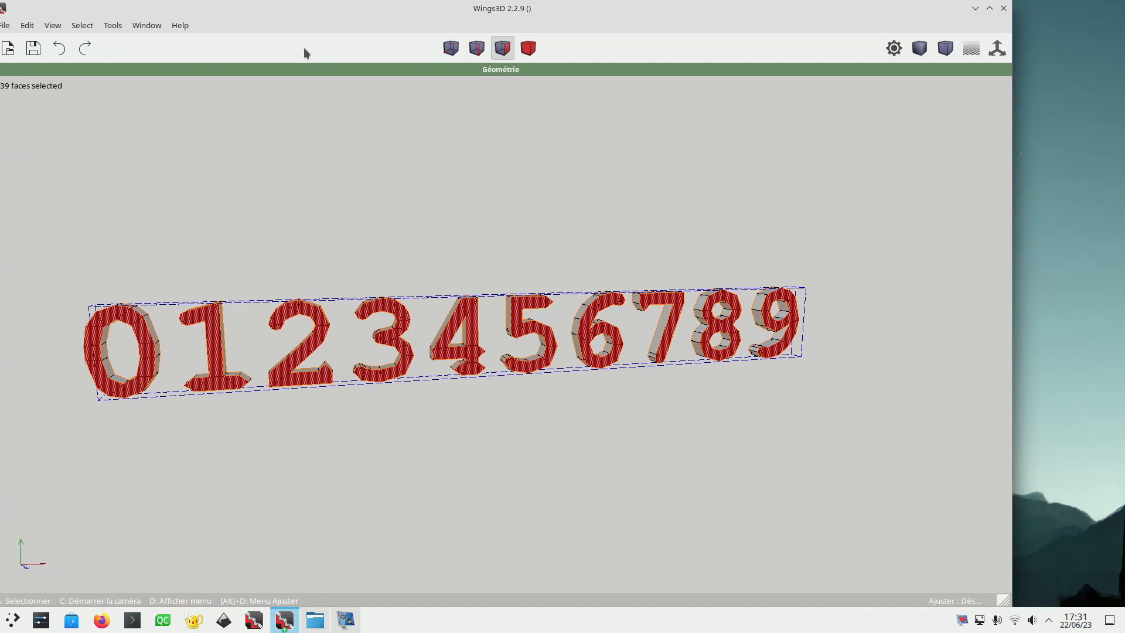
left_click(122, 26)
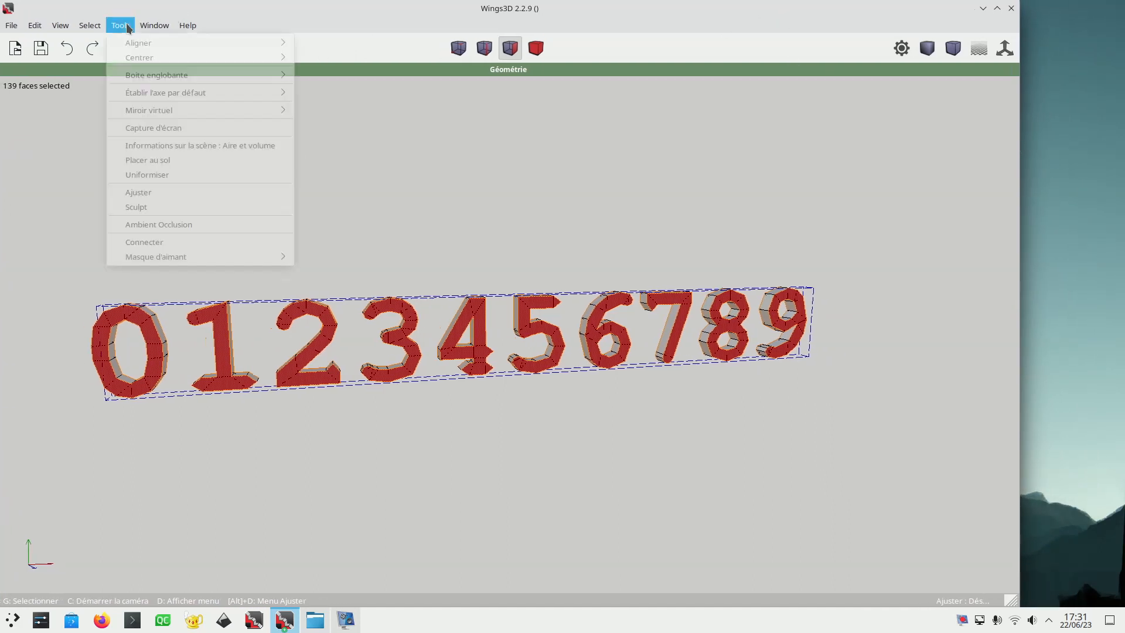
mouse_move(165, 24)
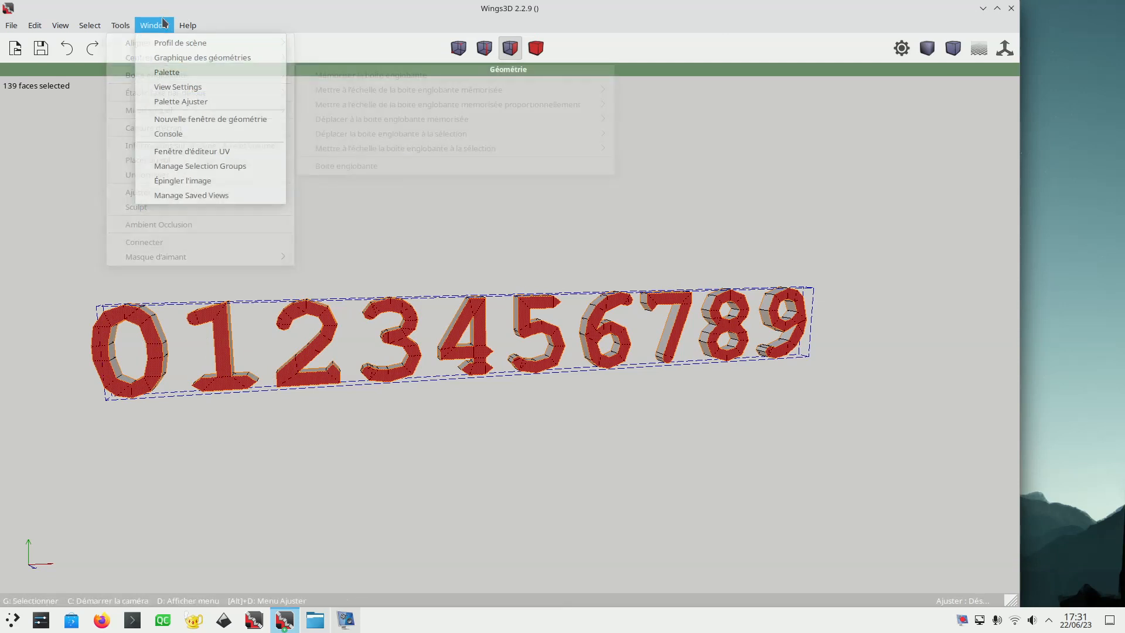
left_click(193, 73)
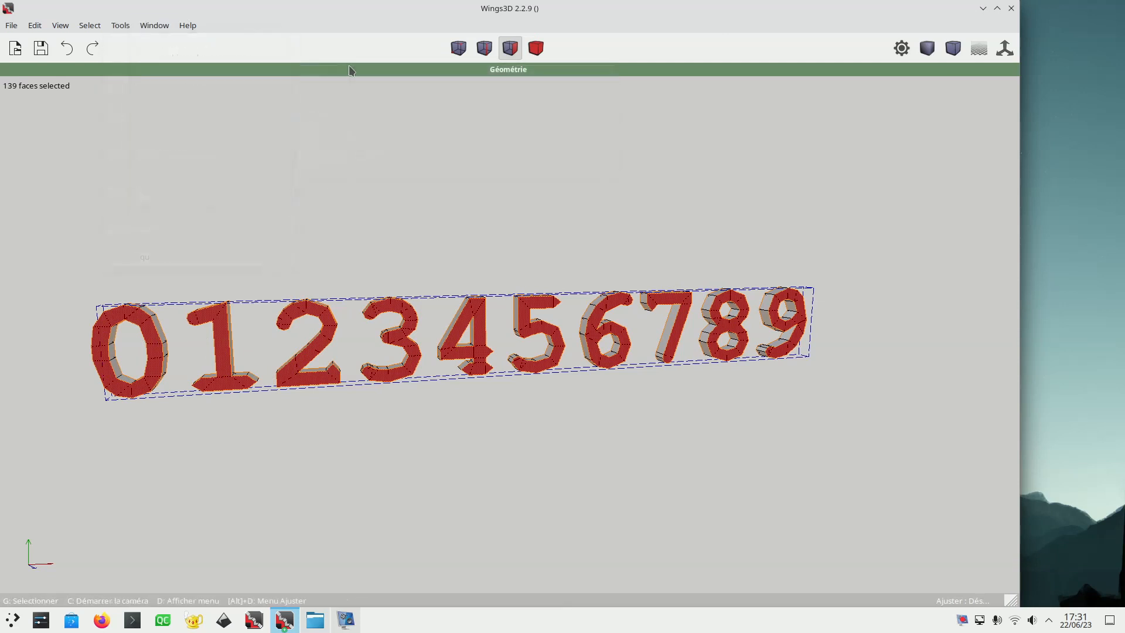
left_click_drag(871, 14, 682, 372)
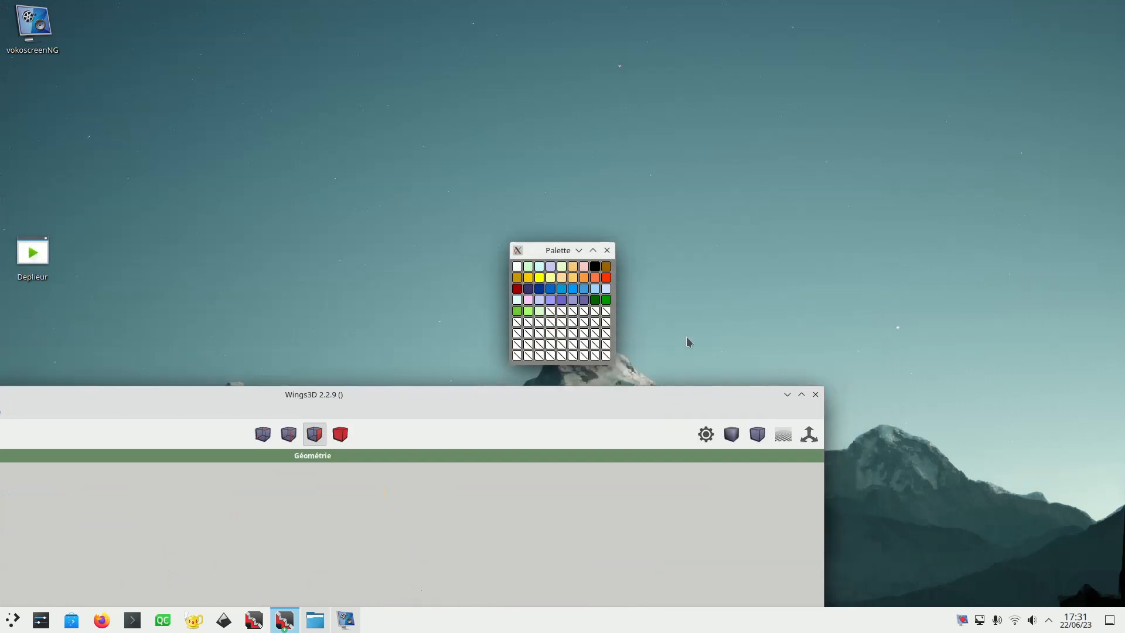
left_click_drag(553, 256, 1058, 7)
left_click_drag(678, 388, 861, 14)
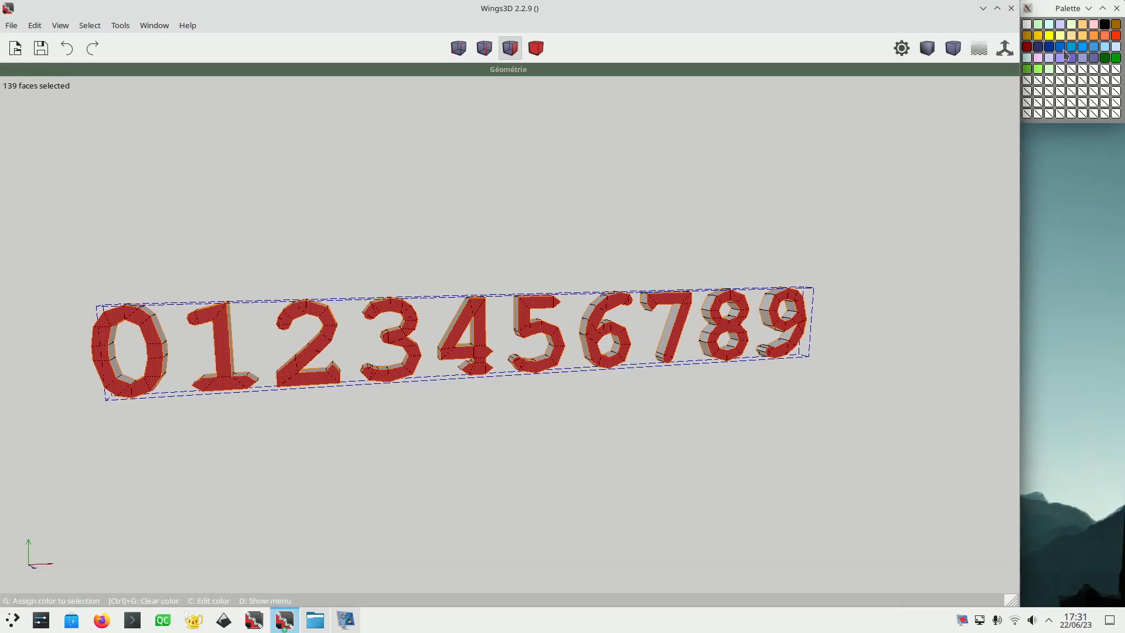
key("g")
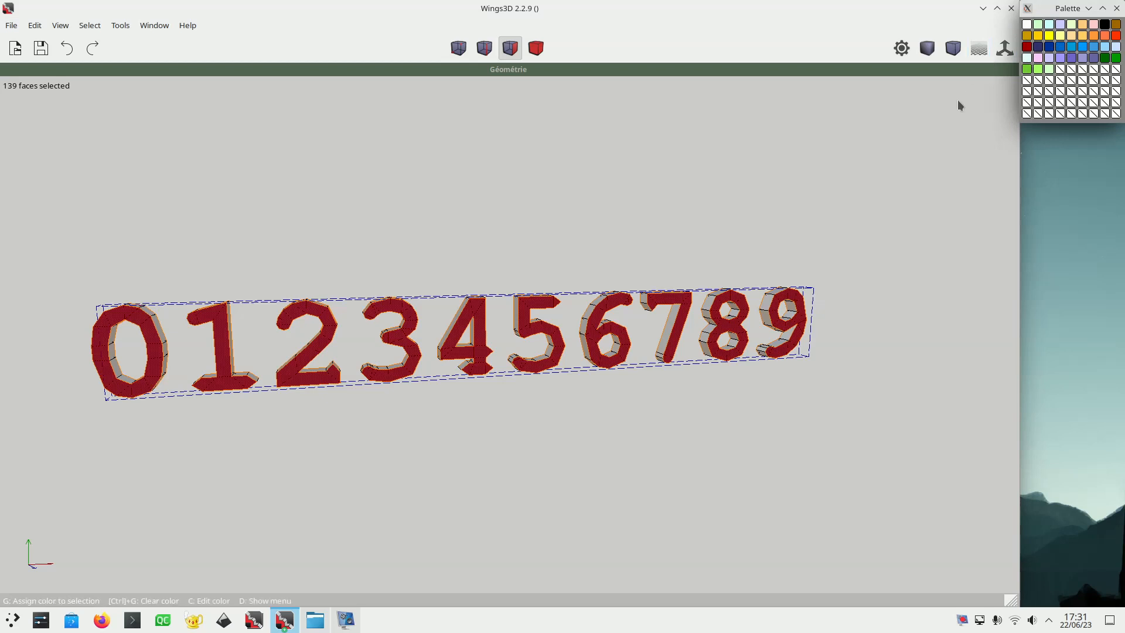
key("space")
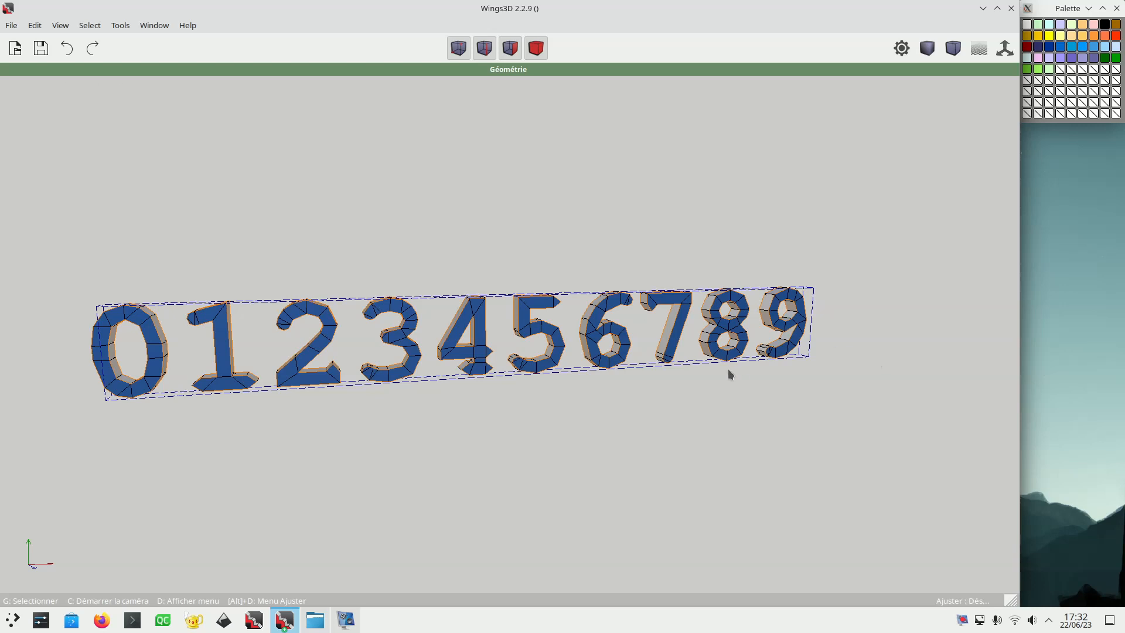
- Select all back faces of the digits by similar normals, color them green and clear the selection
key("shift+z")
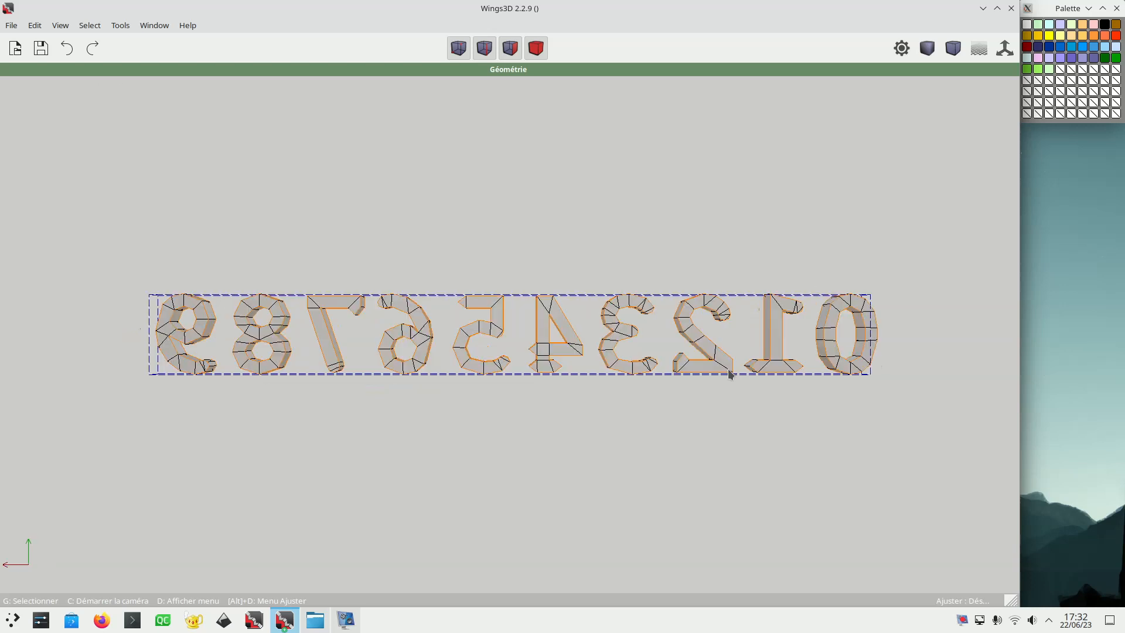
left_click(565, 329)
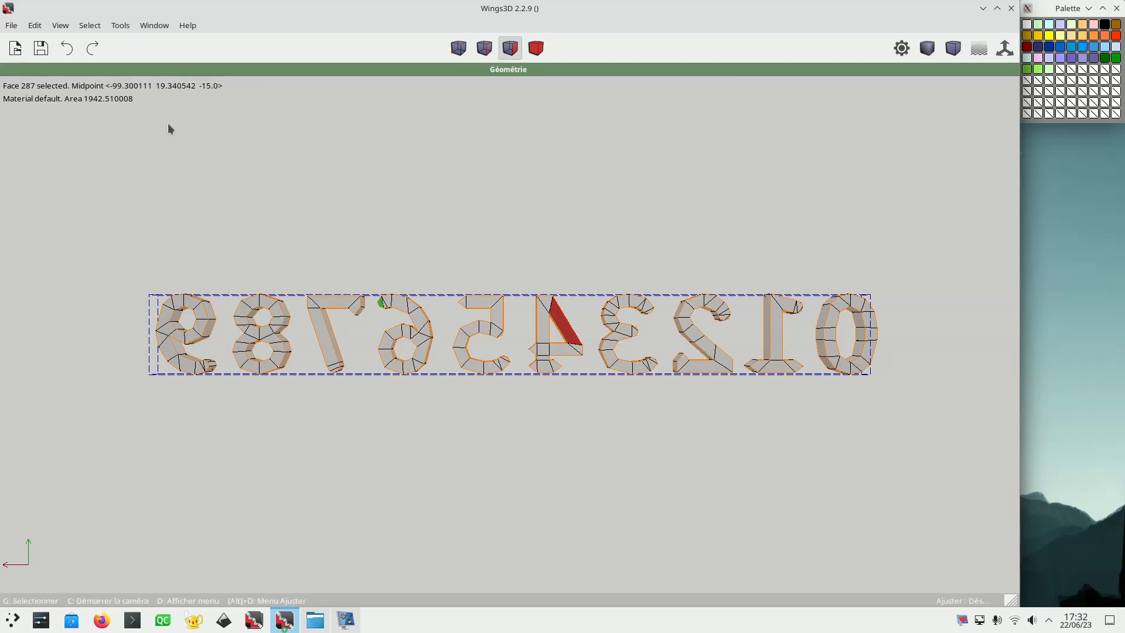
left_click(88, 27)
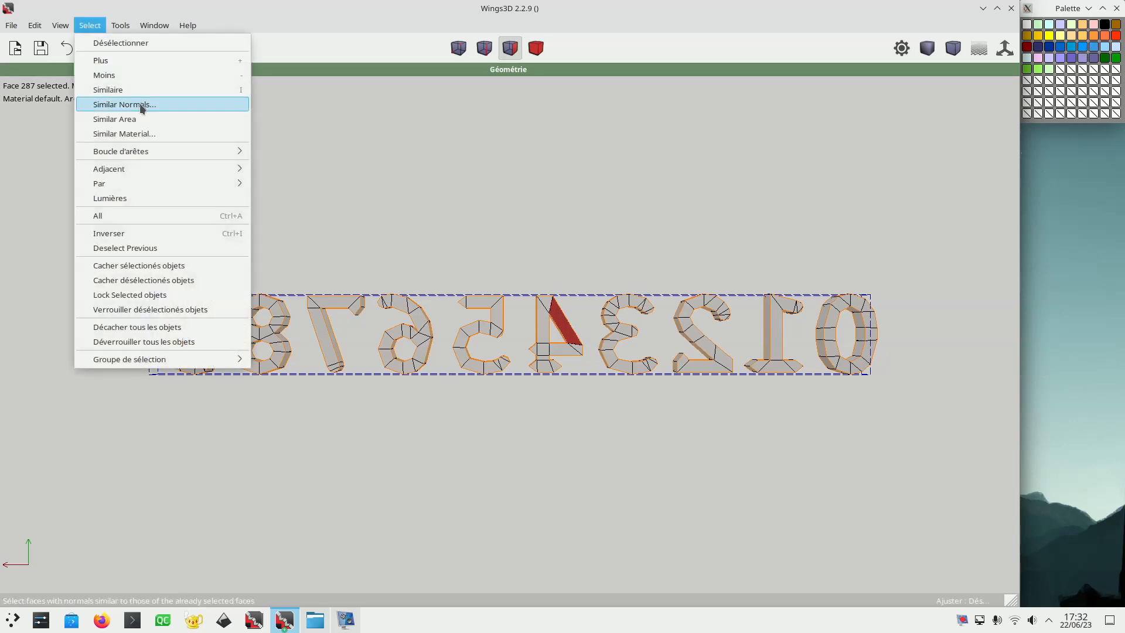
left_click(143, 104)
left_click(181, 184)
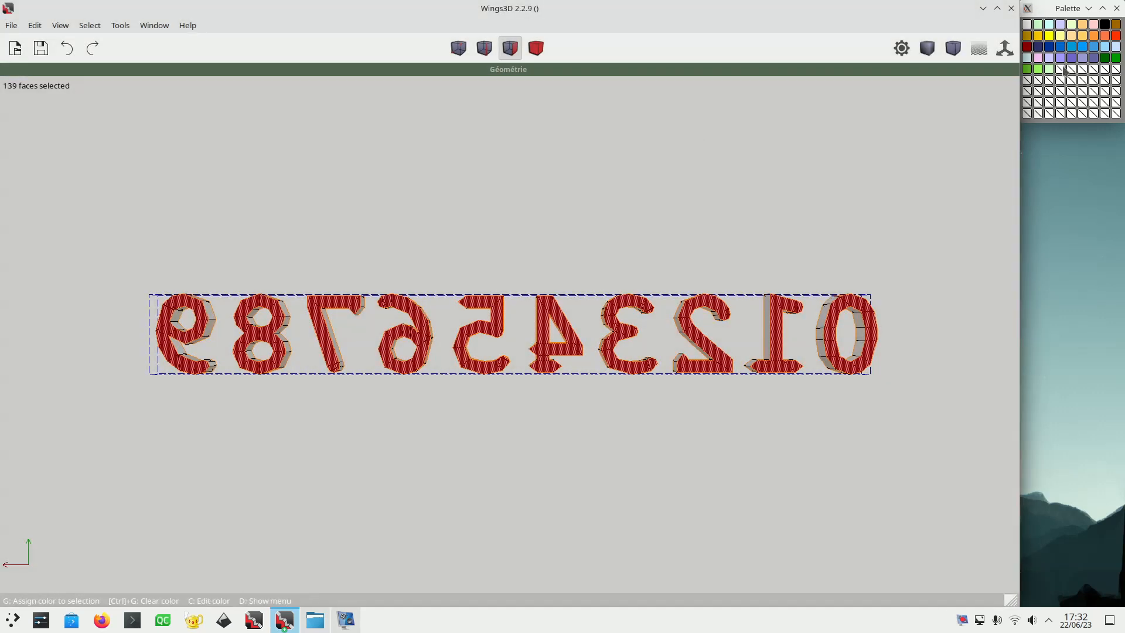
left_click(1118, 62)
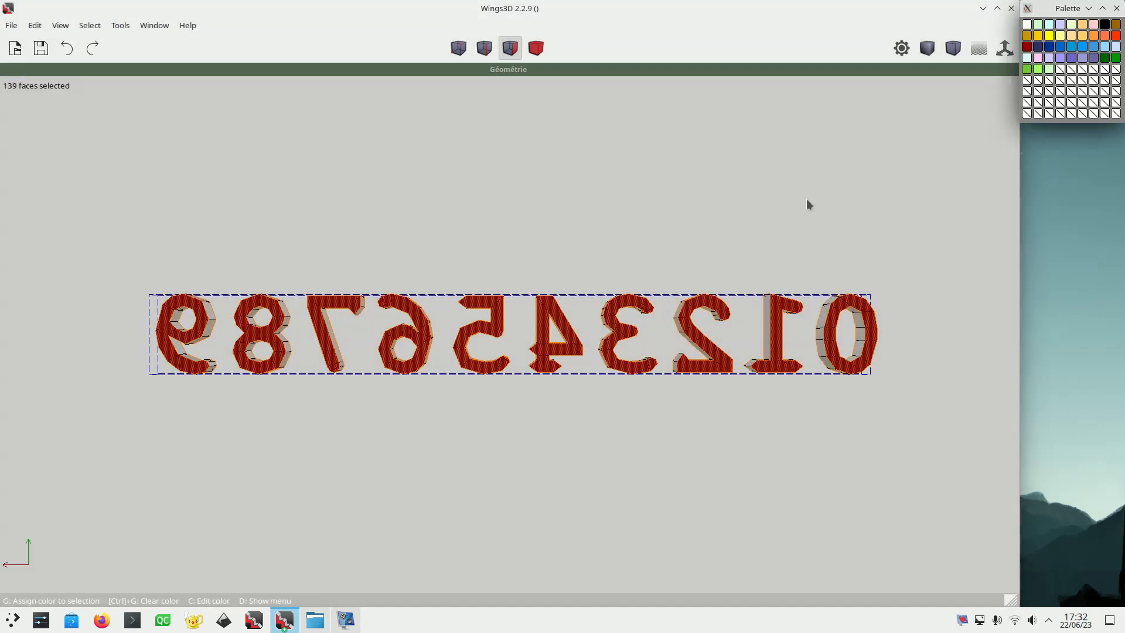
left_click(799, 244)
- Select all uncolored side faces of the digits by similar material, comparing vertex colors, and color them yellow
left_click(768, 332)
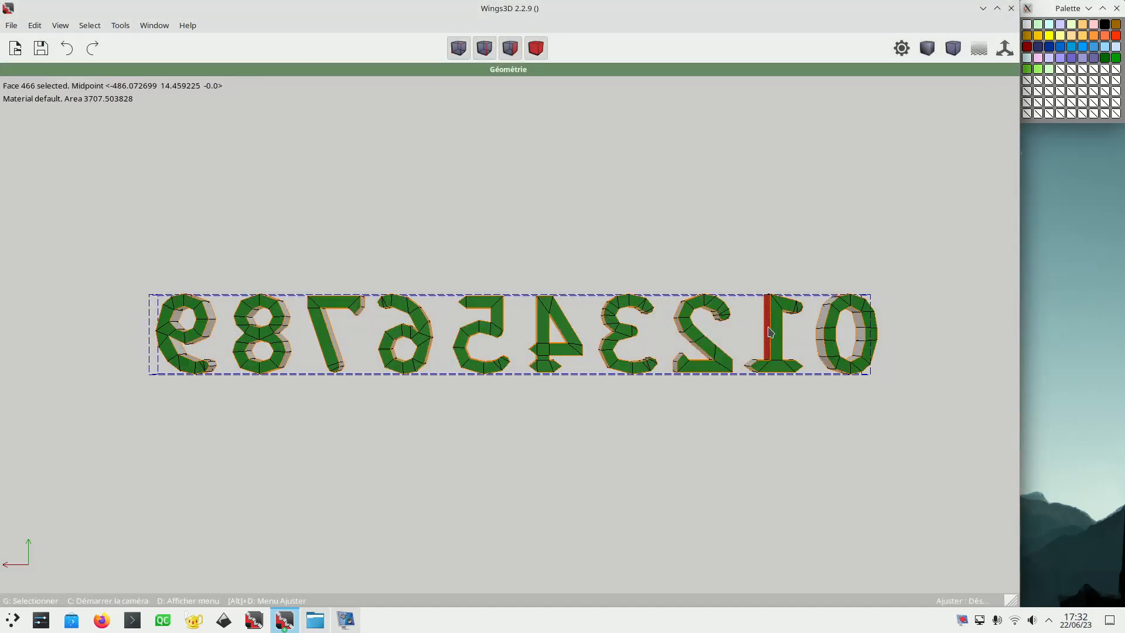
left_click(89, 25)
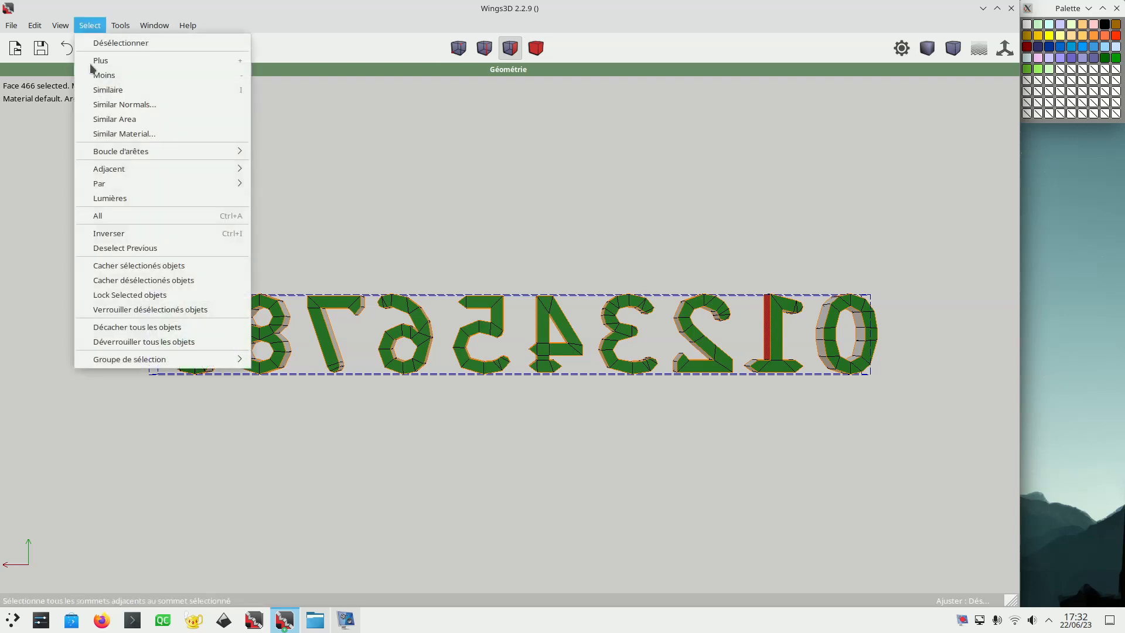
left_click(133, 134)
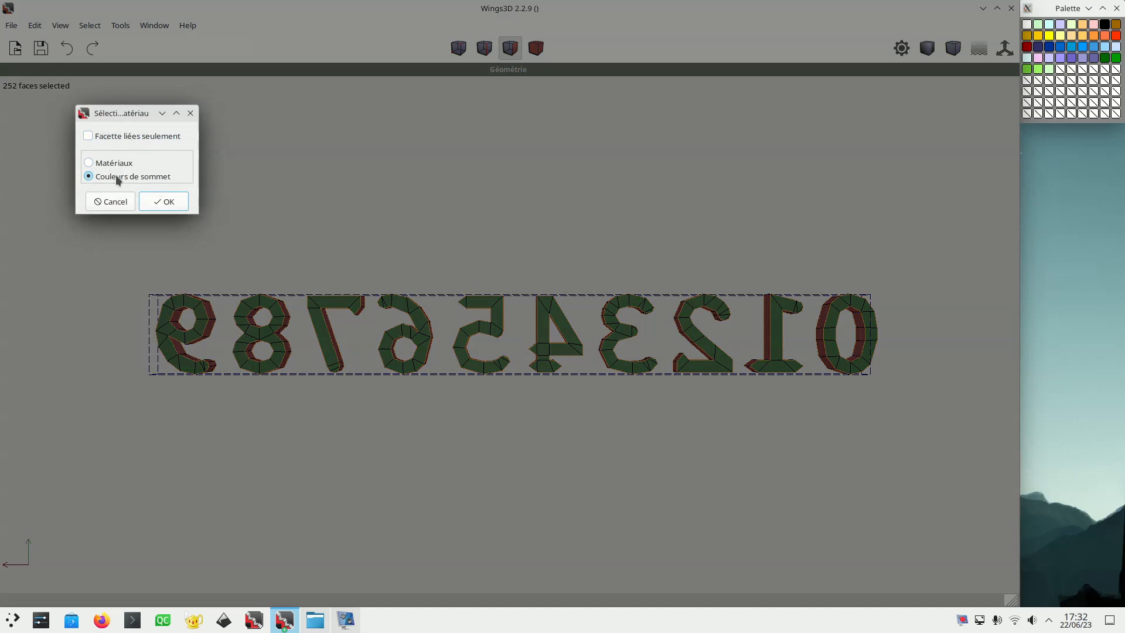
left_click(164, 201)
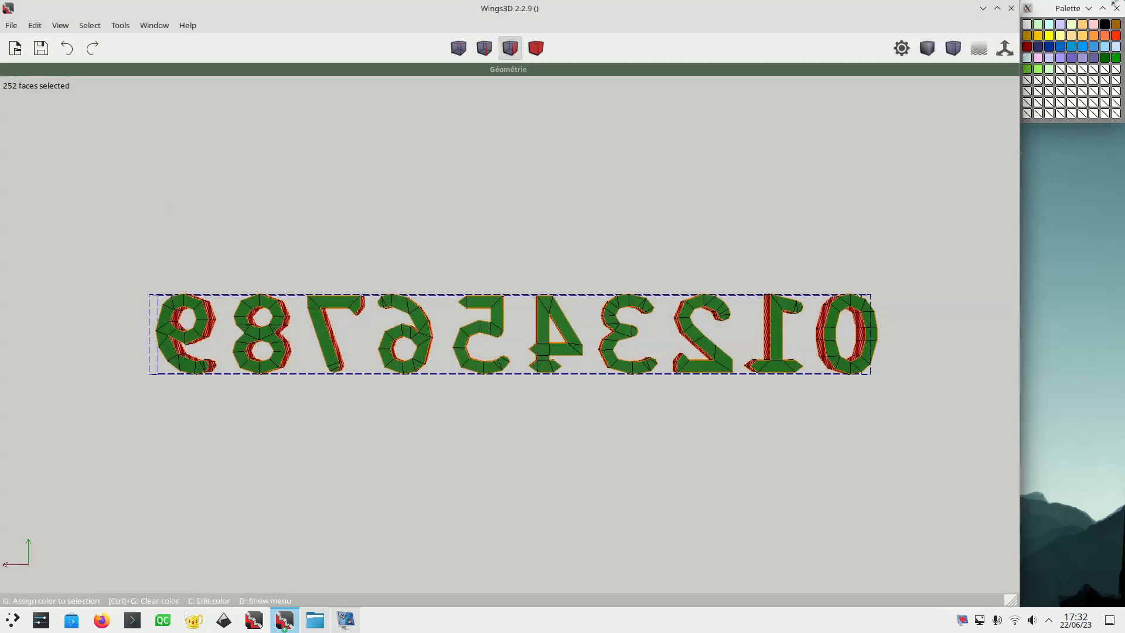
left_click(1053, 36)
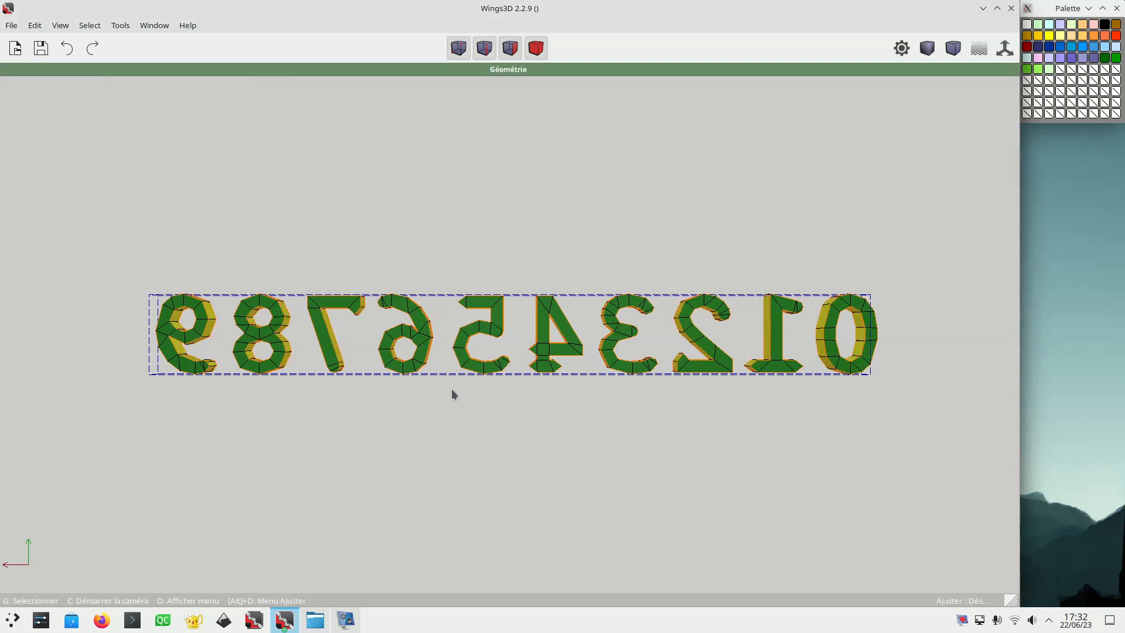
- Select the whole digits object and convert its vertex colors to materials
middle_click(463, 403)
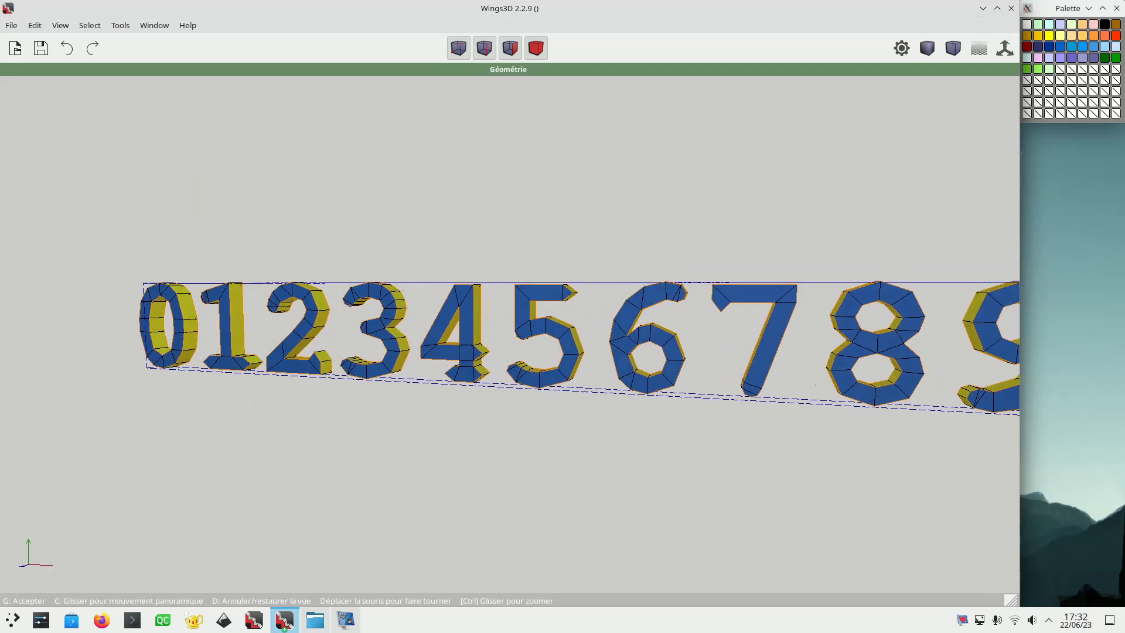
left_click(475, 413)
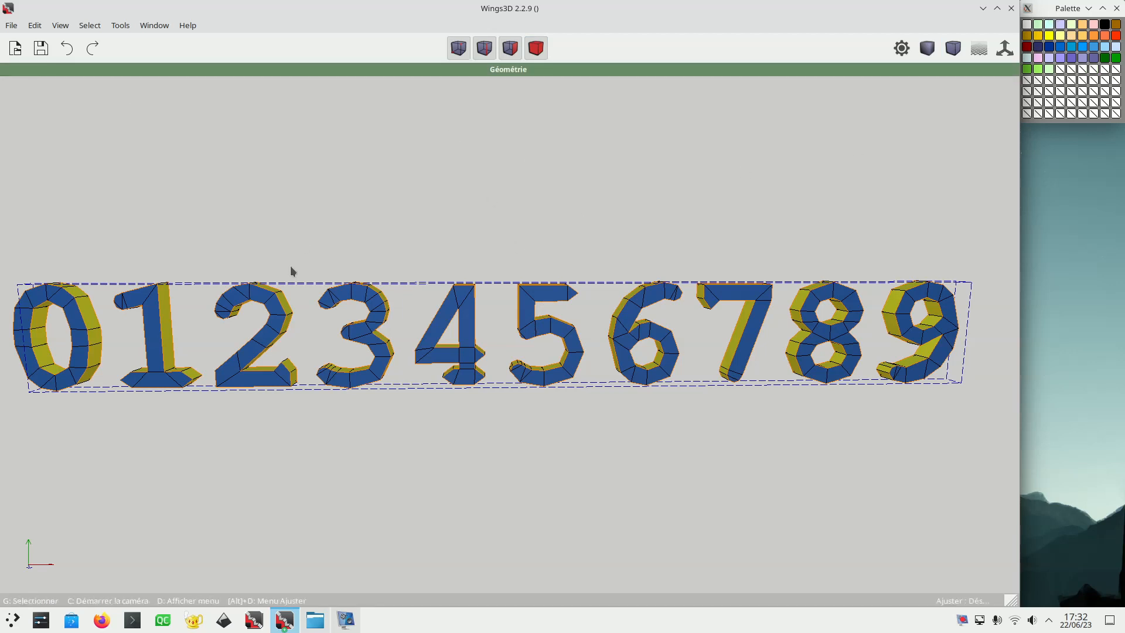
left_click(537, 50)
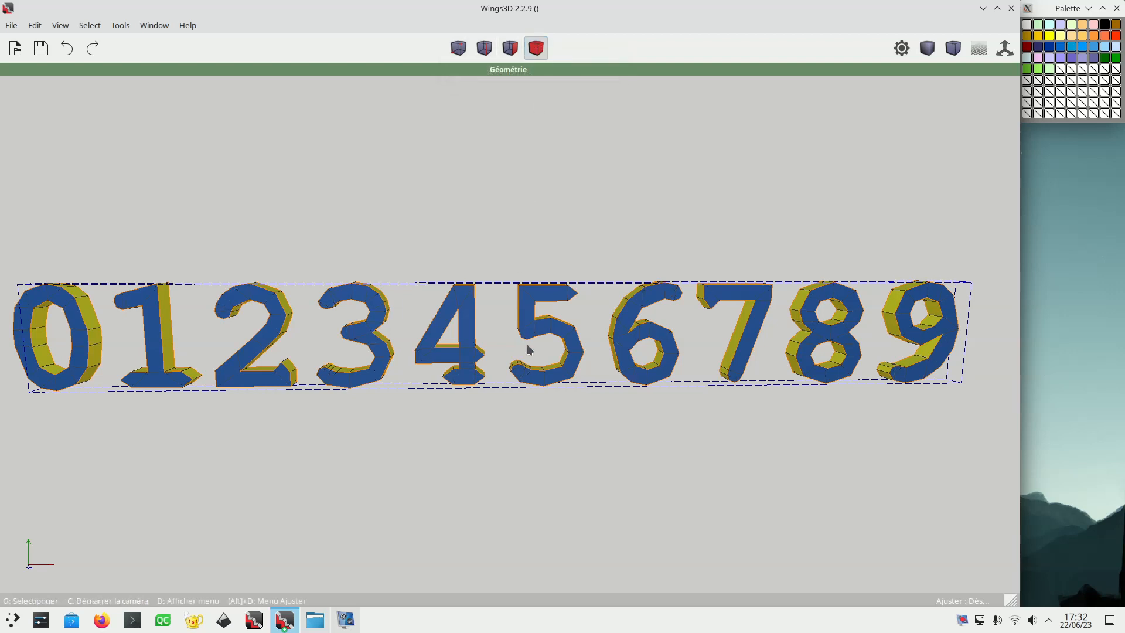
left_click(542, 332)
right_click(541, 330)
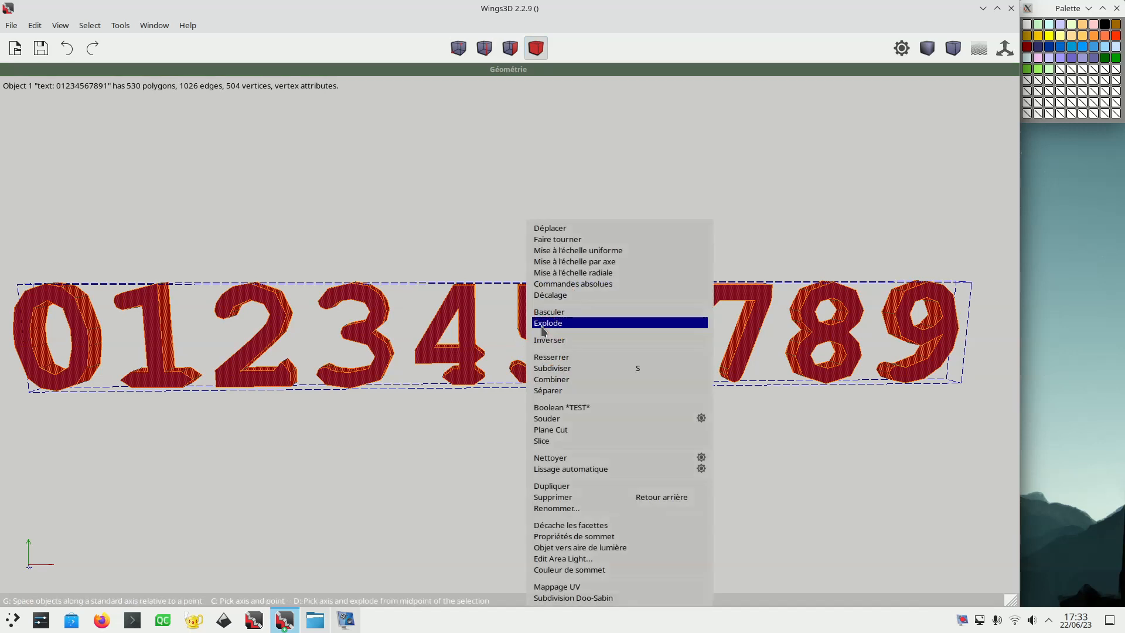
left_click(620, 540)
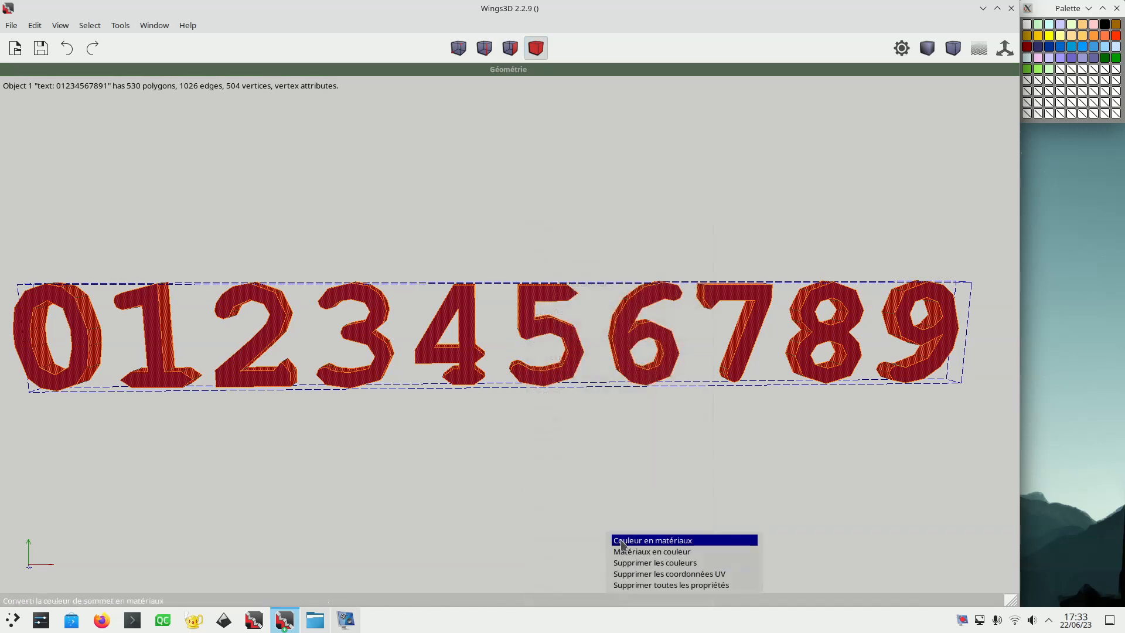
left_click(662, 542)
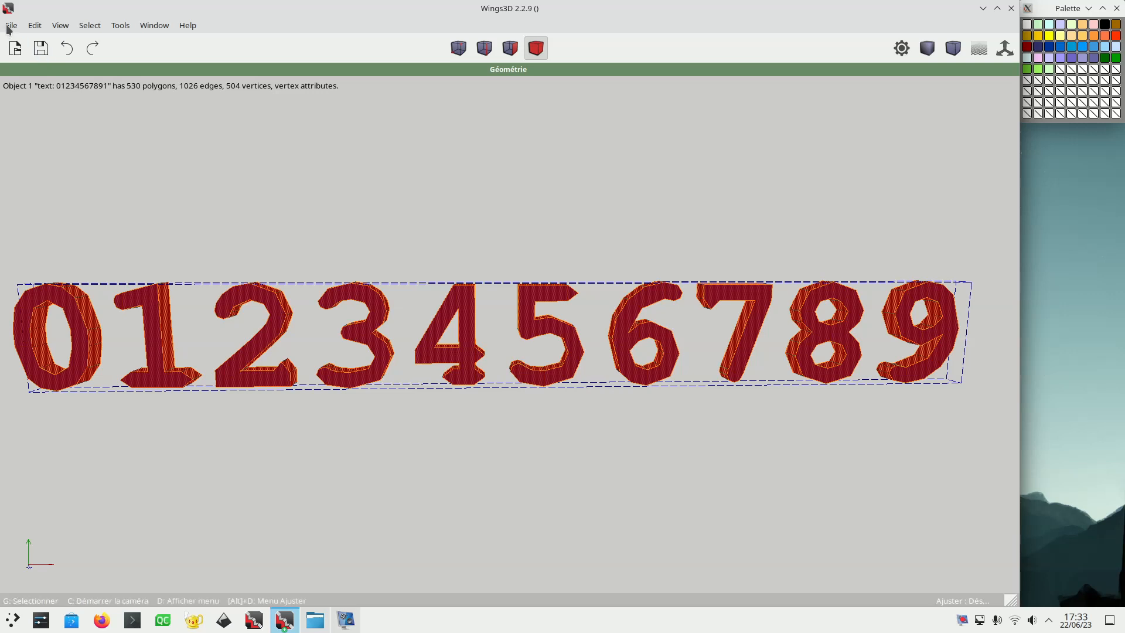
- Open the scene outliner beside the modelling window to check its entries for the digits, and close it
left_click(154, 25)
left_click(188, 42)
left_click(534, 219)
left_click(531, 248)
left_click(669, 171)
left_click(284, 626)
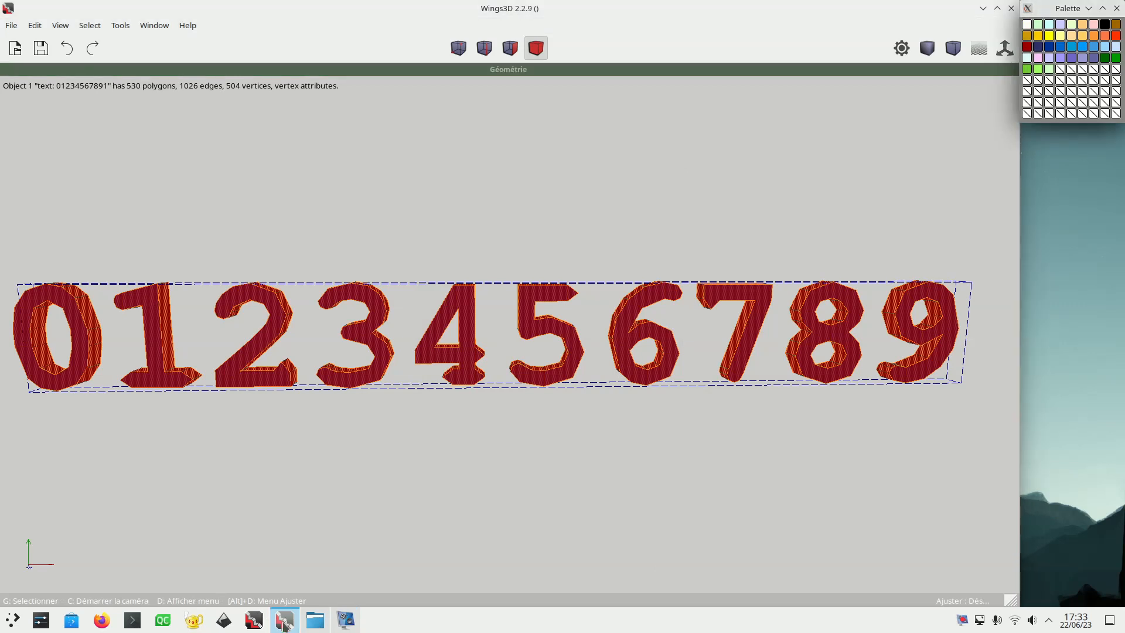
double_click(946, 11)
left_click_drag(596, 177, 1021, 133)
left_click_drag(526, 242, 913, 11)
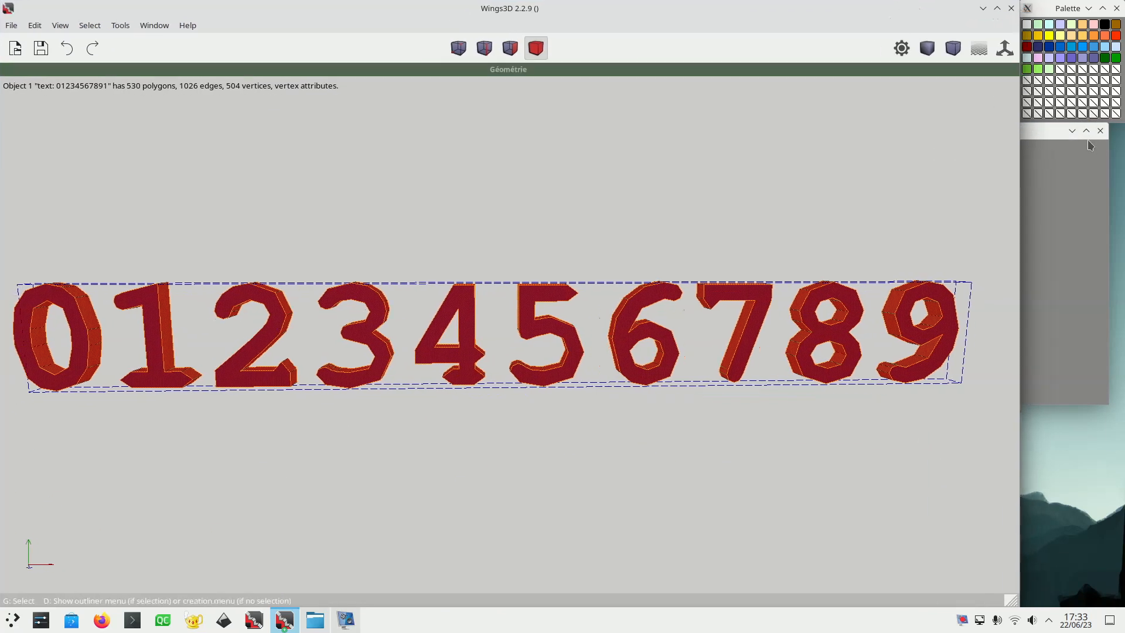
left_click(1101, 131)
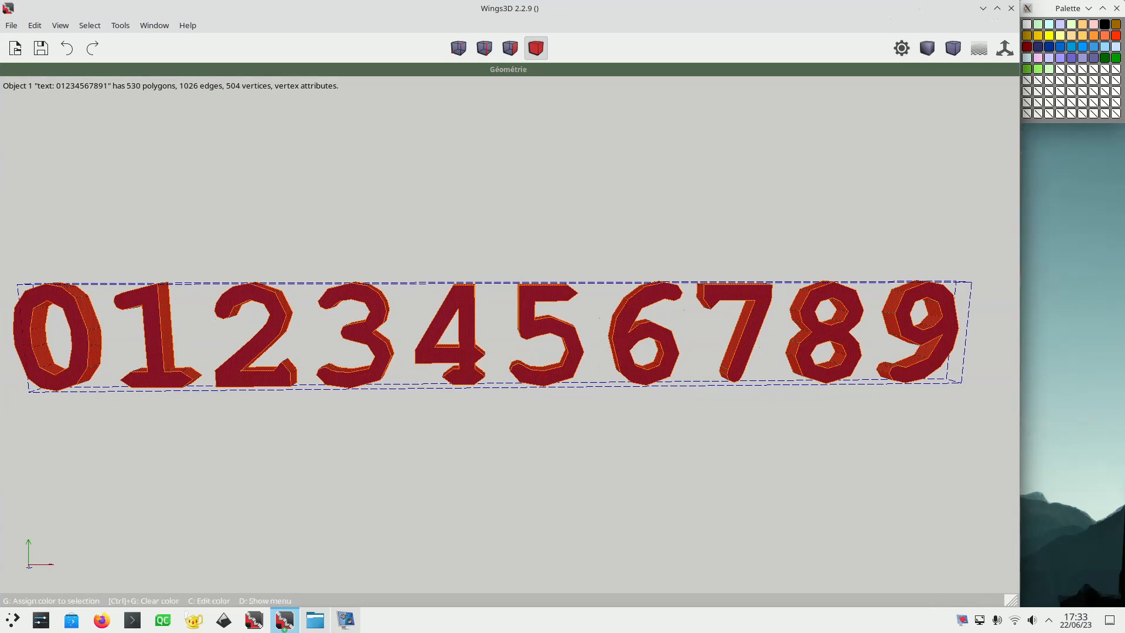
- Close the color palette window and clear the selection of the digits object
left_click(1117, 8)
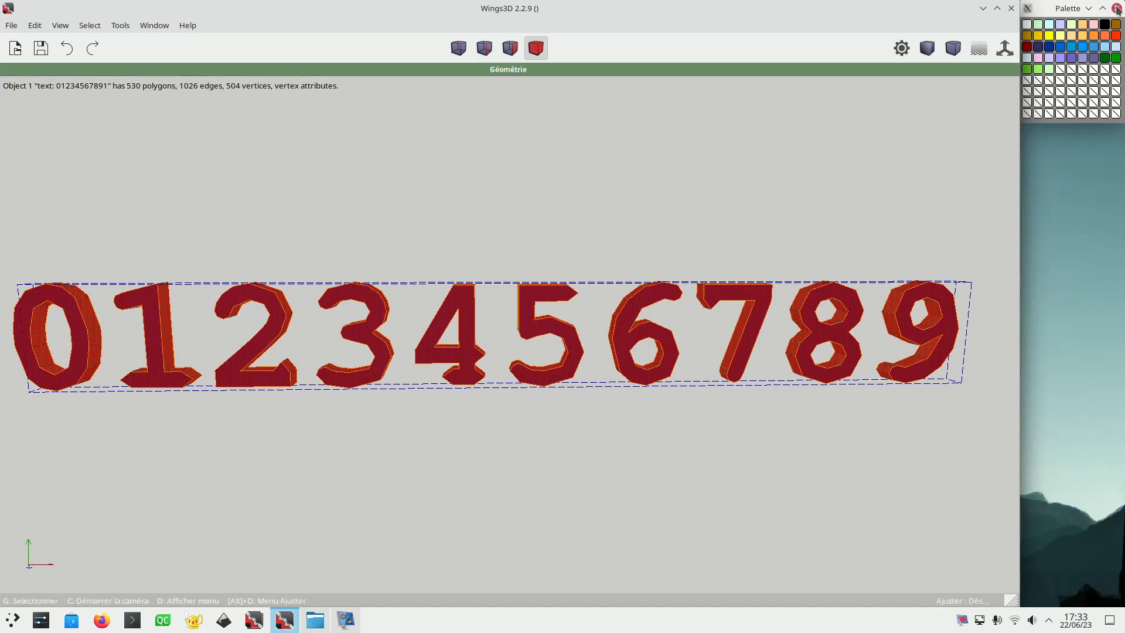
left_click(271, 236)
scroll(367, 237, "down", 1)
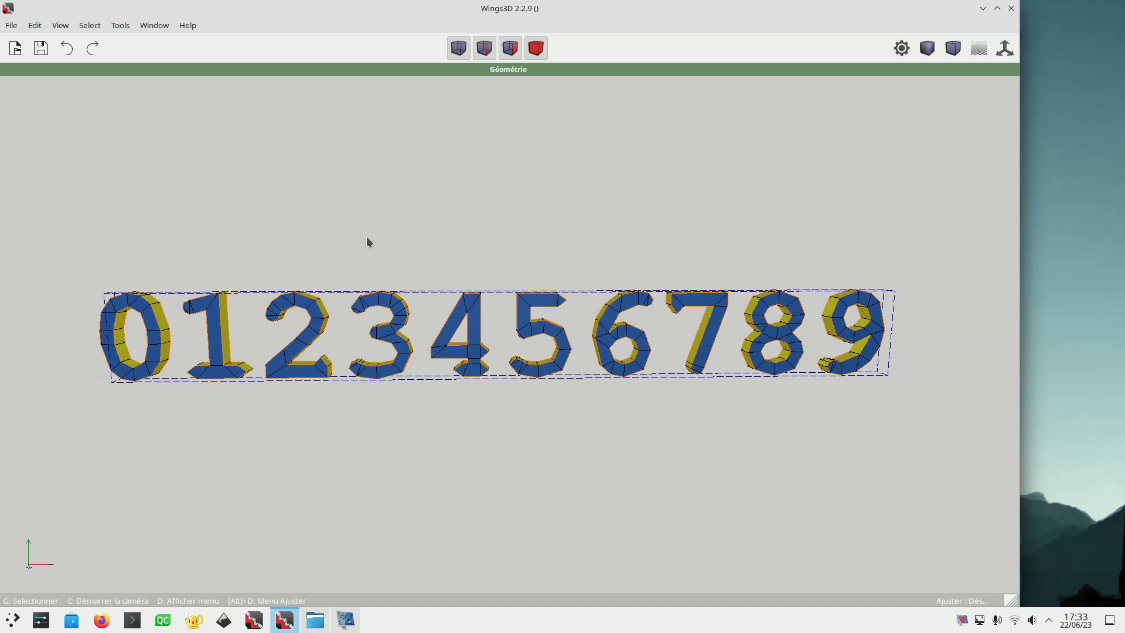
- Save the scene as numeros2.wings in the lettrage1 folder
left_click(41, 50)
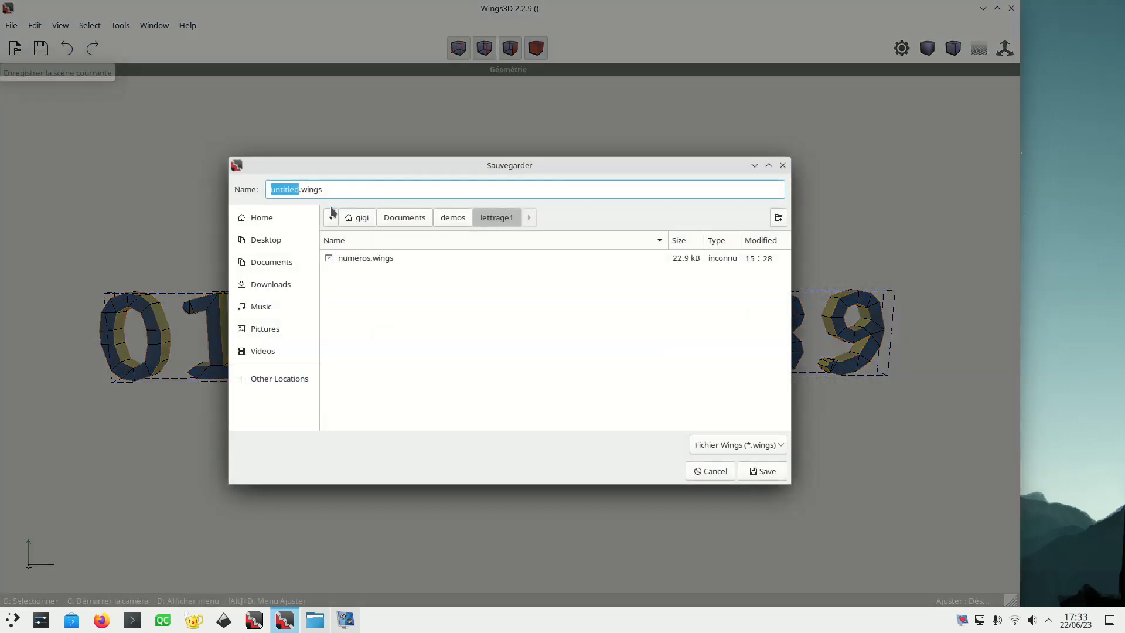
left_click(370, 259)
left_click(303, 191)
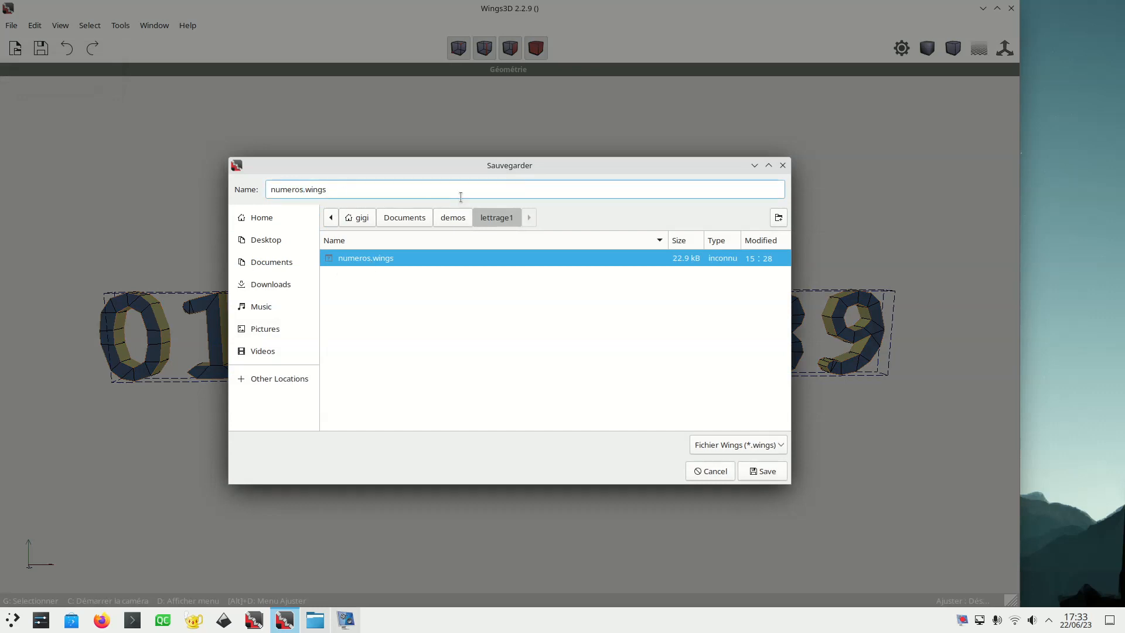
type("2")
left_click(762, 472)
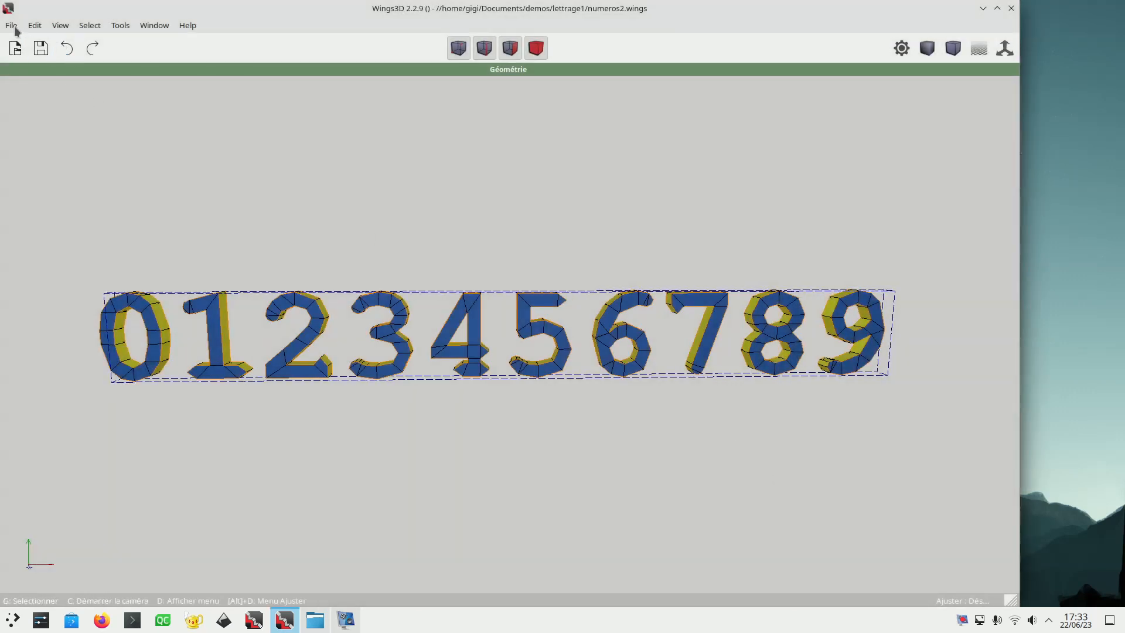
- Export the whole scene in Wavefront OBJ format as numeros2.obj in the lettrage1 folder, keeping the preset export options
left_click(12, 27)
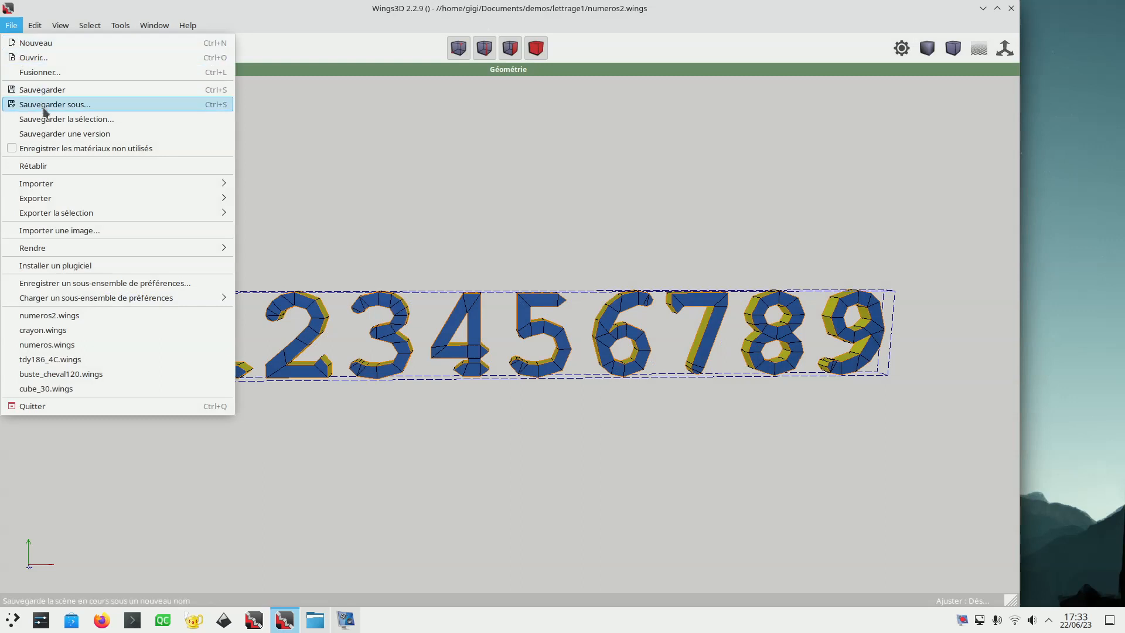
mouse_move(93, 191)
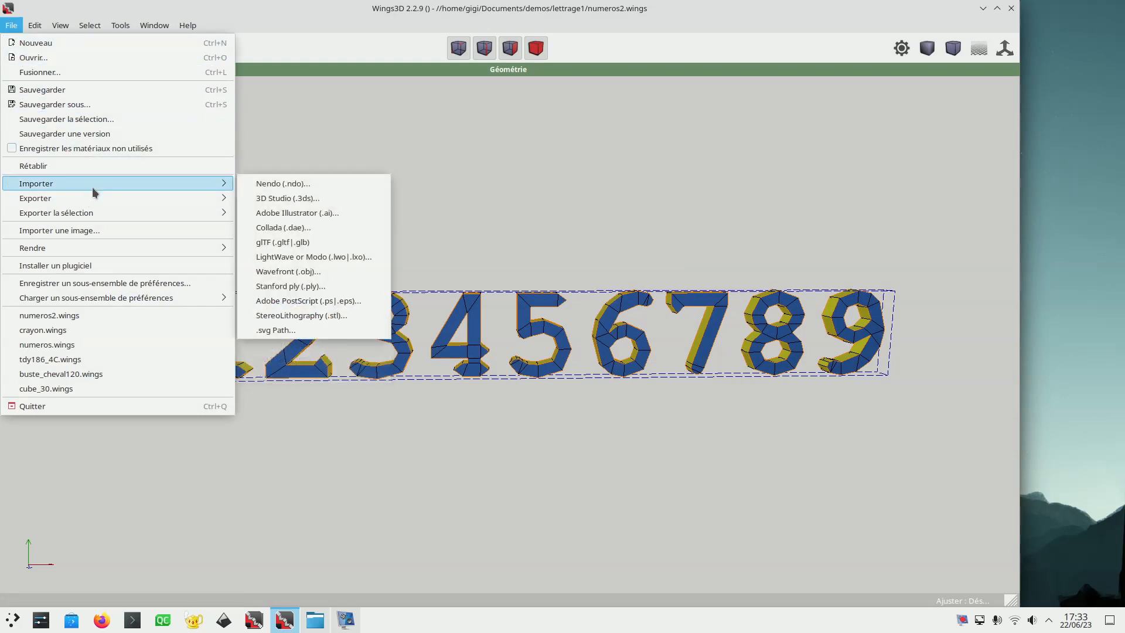
left_click(484, 143)
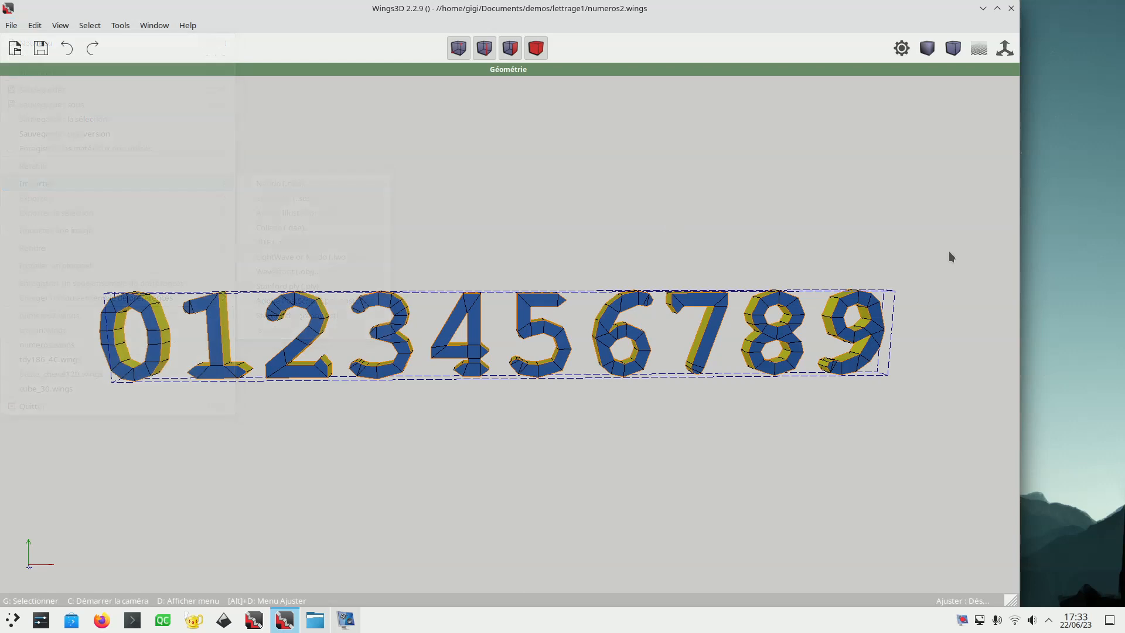
left_click(11, 26)
mouse_move(103, 192)
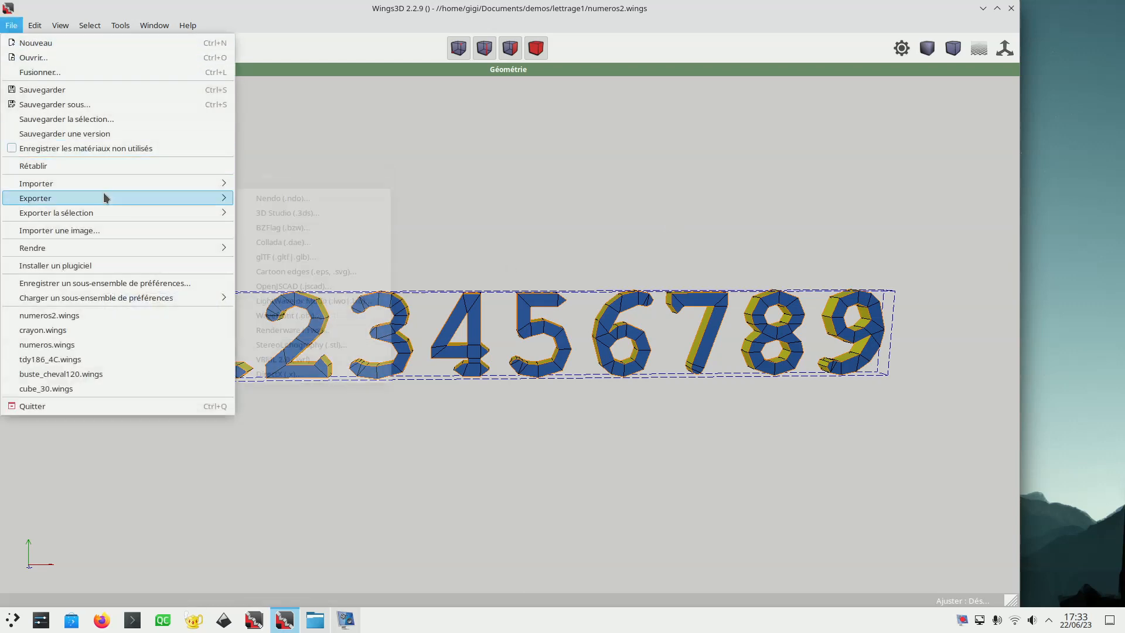
left_click(356, 317)
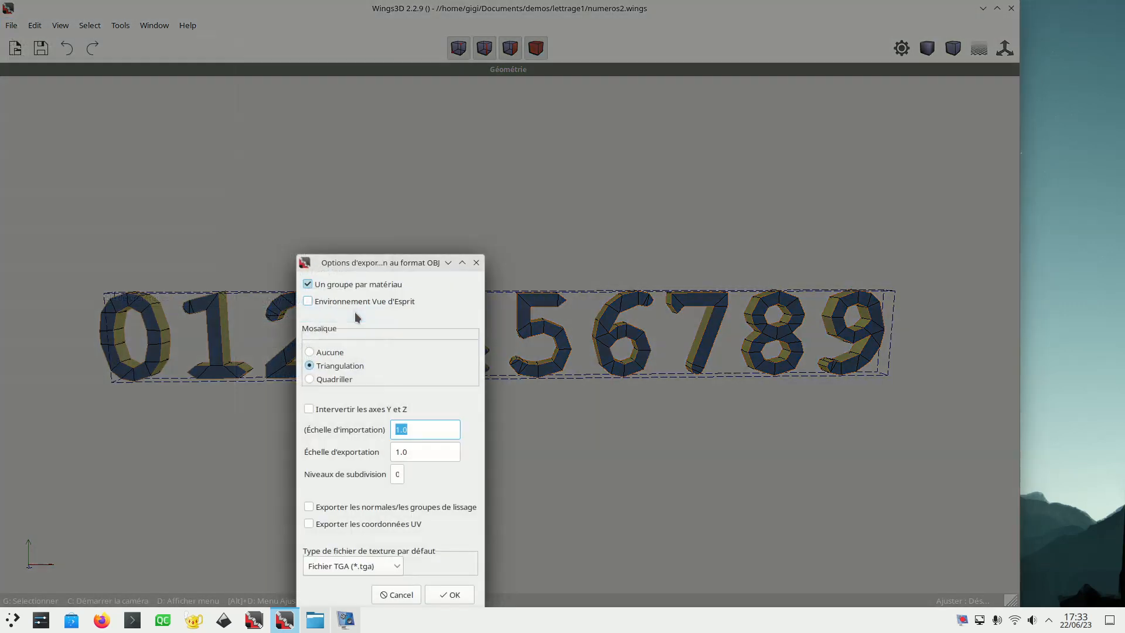
left_click(449, 595)
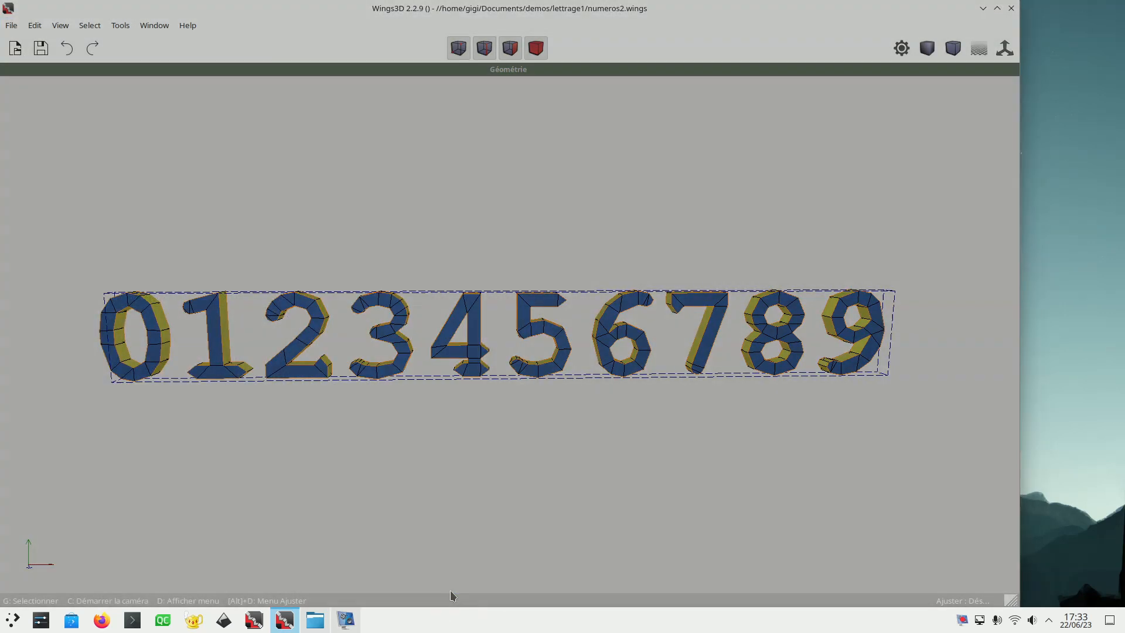
left_click(304, 190)
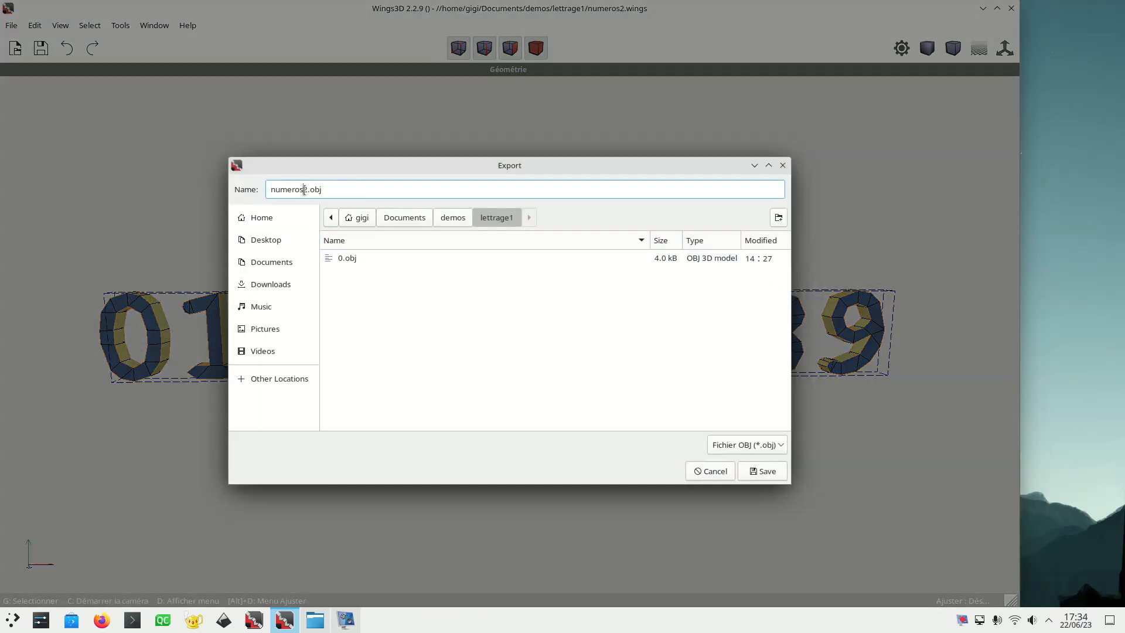
left_click(756, 473)
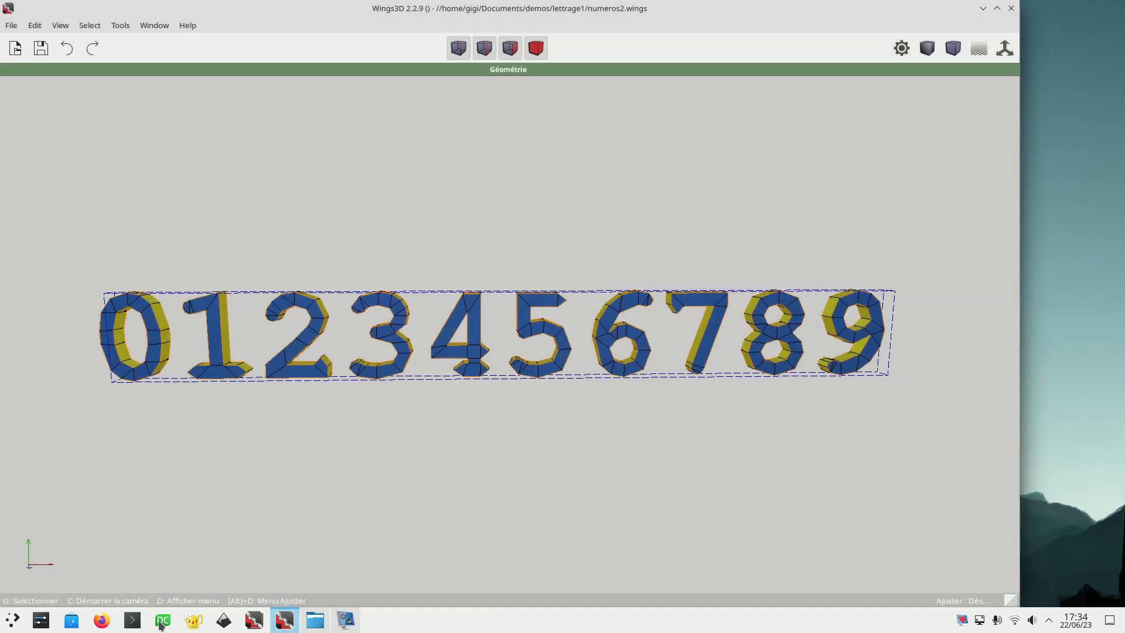
- Switch to Firefox, go to the gilboonet unfolding page and load numeros2.obj from Documents/demos/lettrage1
left_click(103, 622)
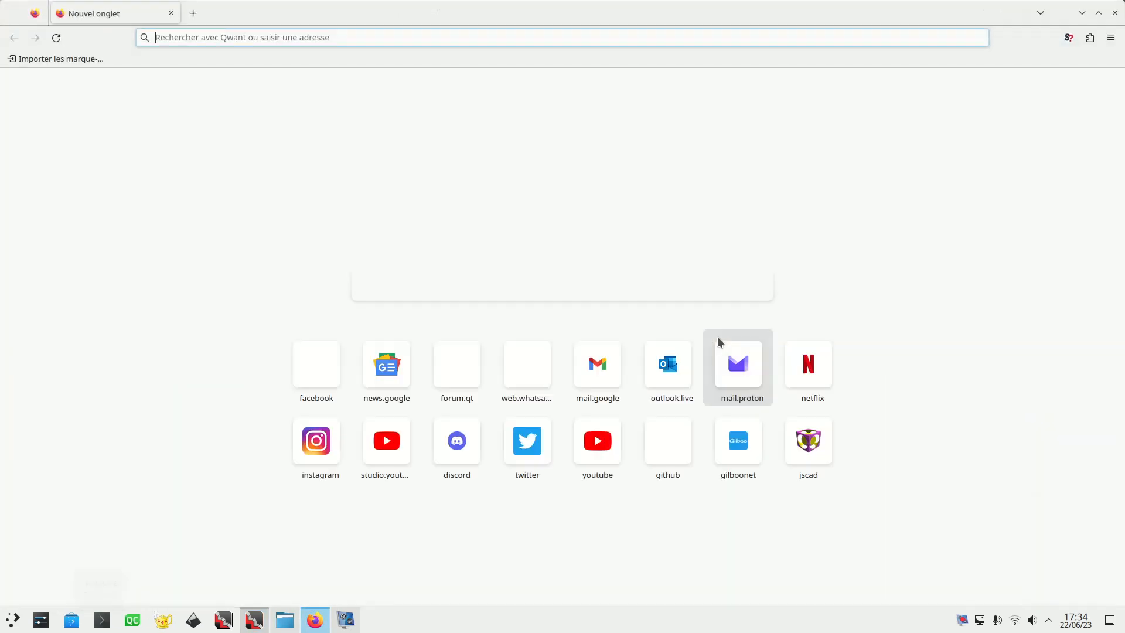
left_click(741, 440)
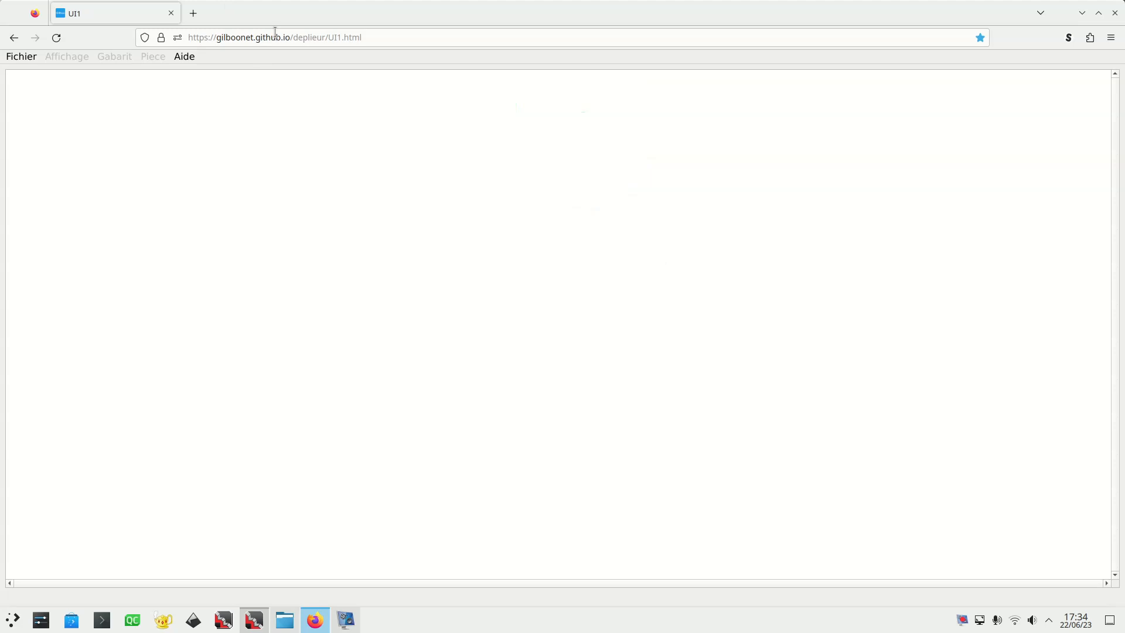
left_click(20, 56)
left_click(36, 70)
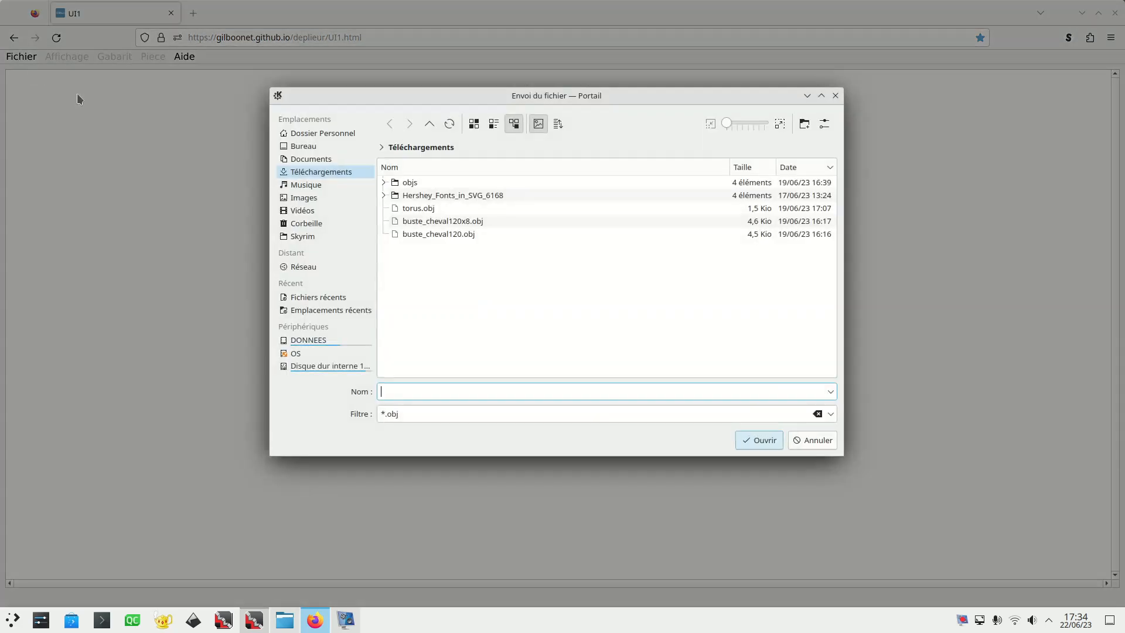
left_click(327, 159)
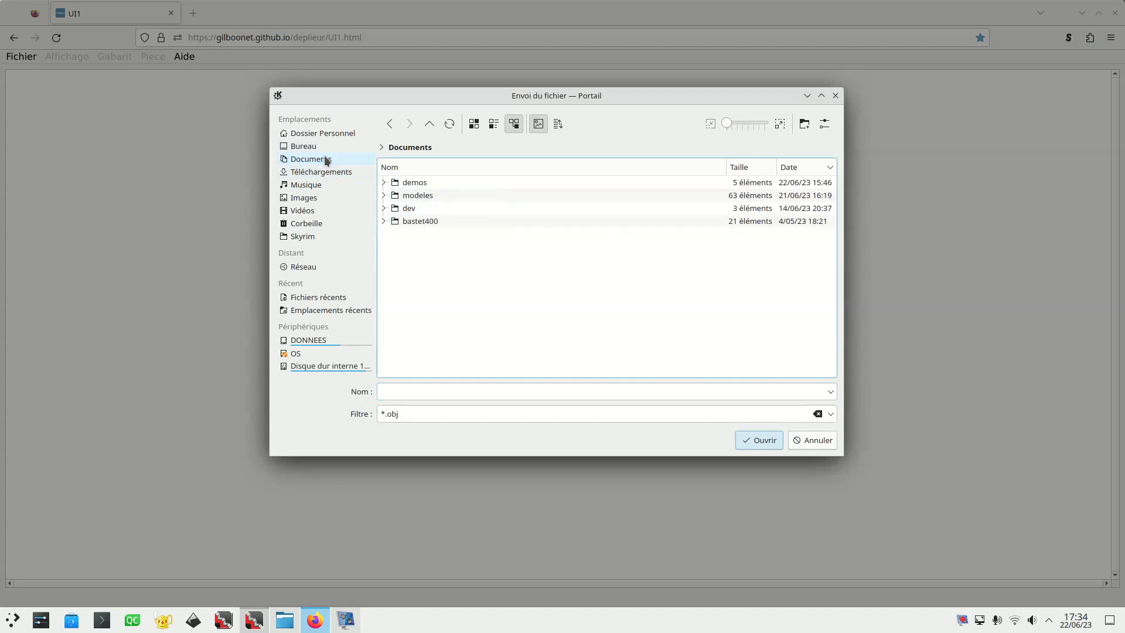
double_click(434, 182)
double_click(428, 181)
left_click(428, 182)
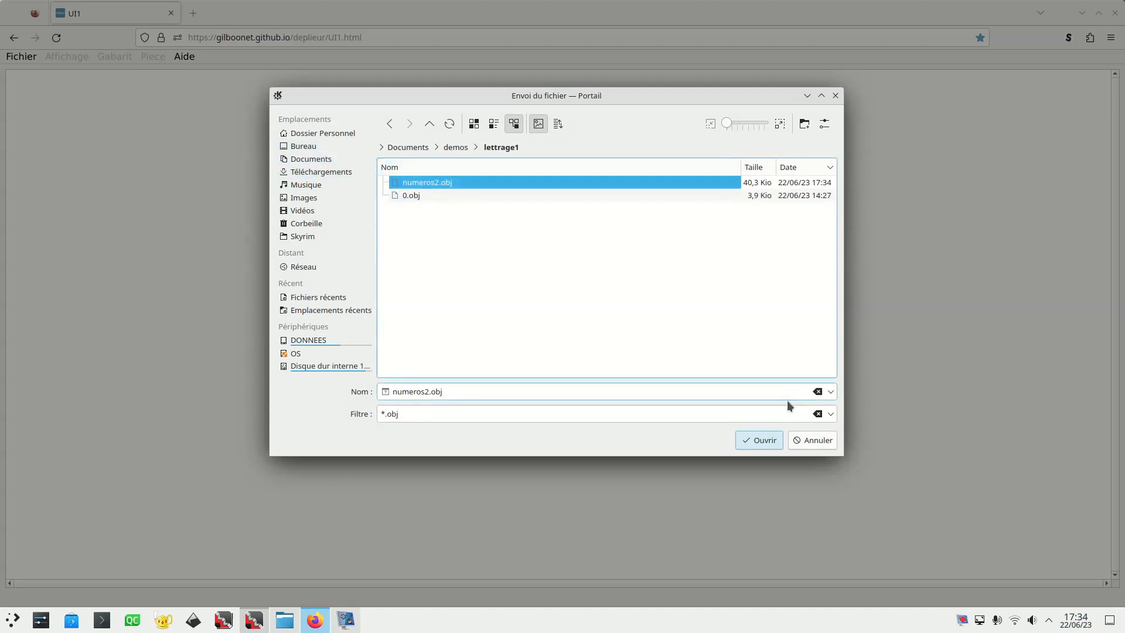
left_click(758, 440)
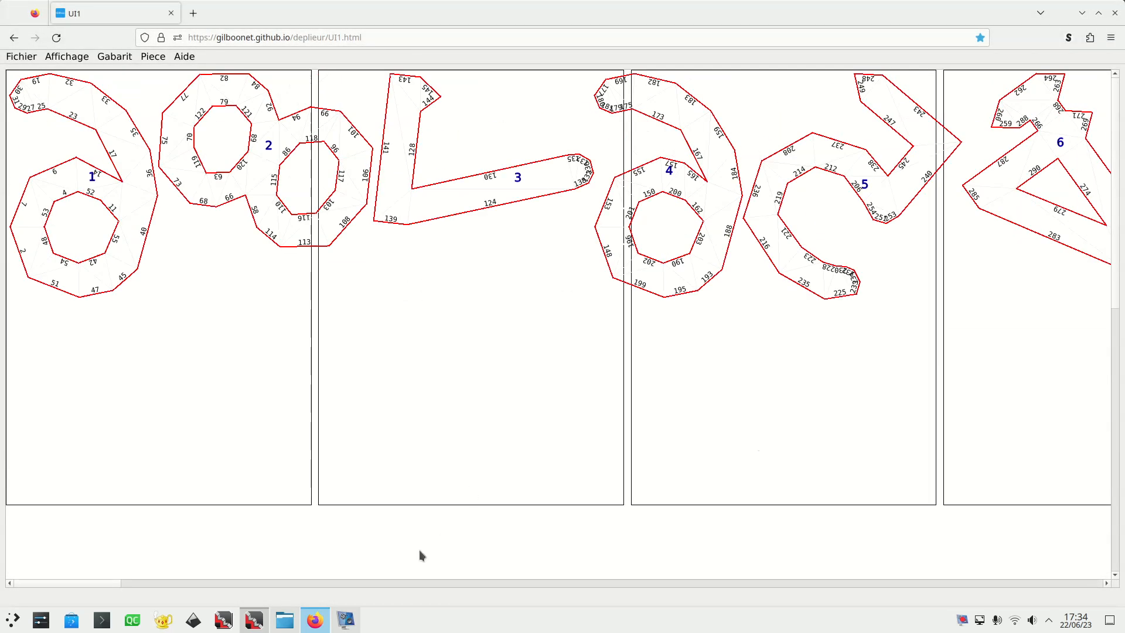
- Examine the unfolded pieces of all the digits across the template pages
left_click_drag(90, 584, 1, 608)
scroll(476, 321, "down", 6)
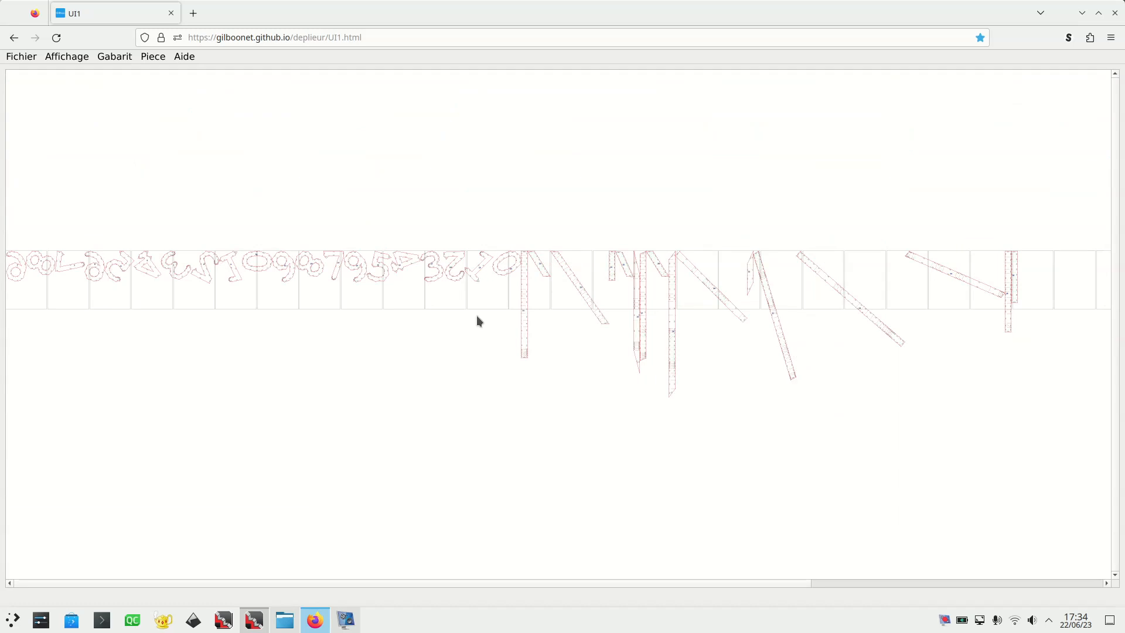
scroll(477, 316, "up", 6)
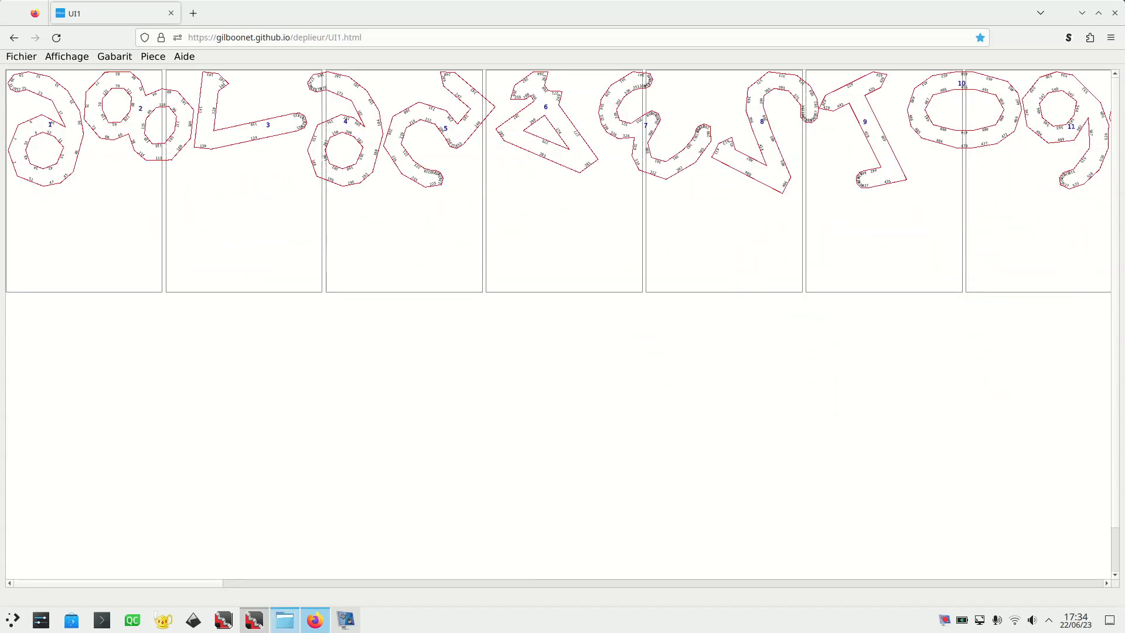
- Switch back to Wings3D and select all faces of the digit 1 by growing the selection from one front face
left_click(253, 620)
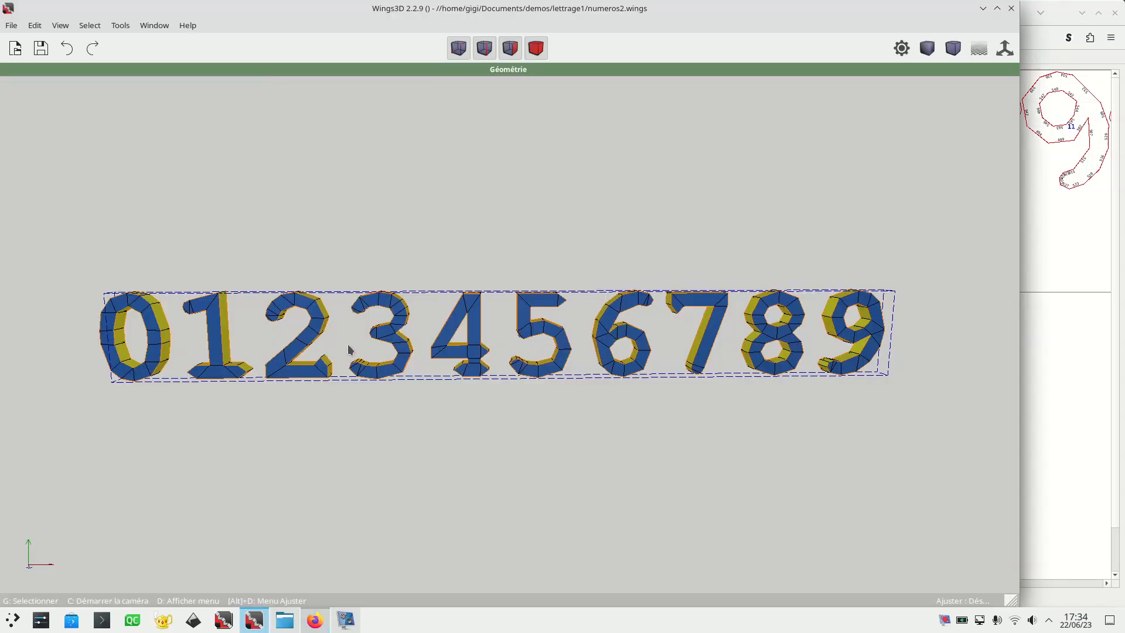
middle_click(358, 432)
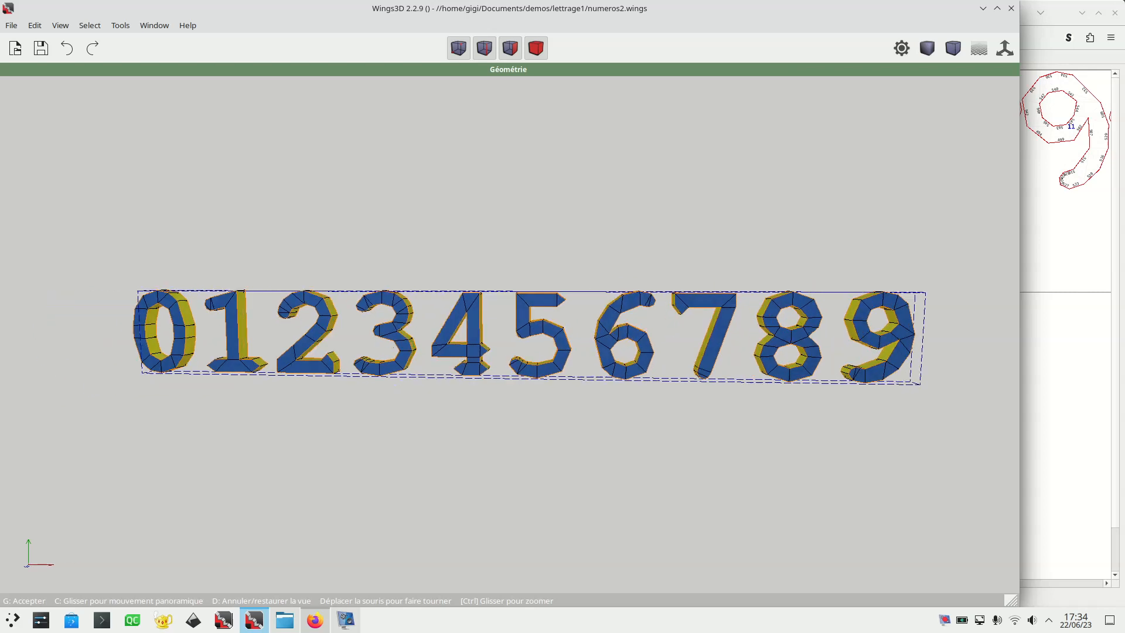
left_click(359, 433)
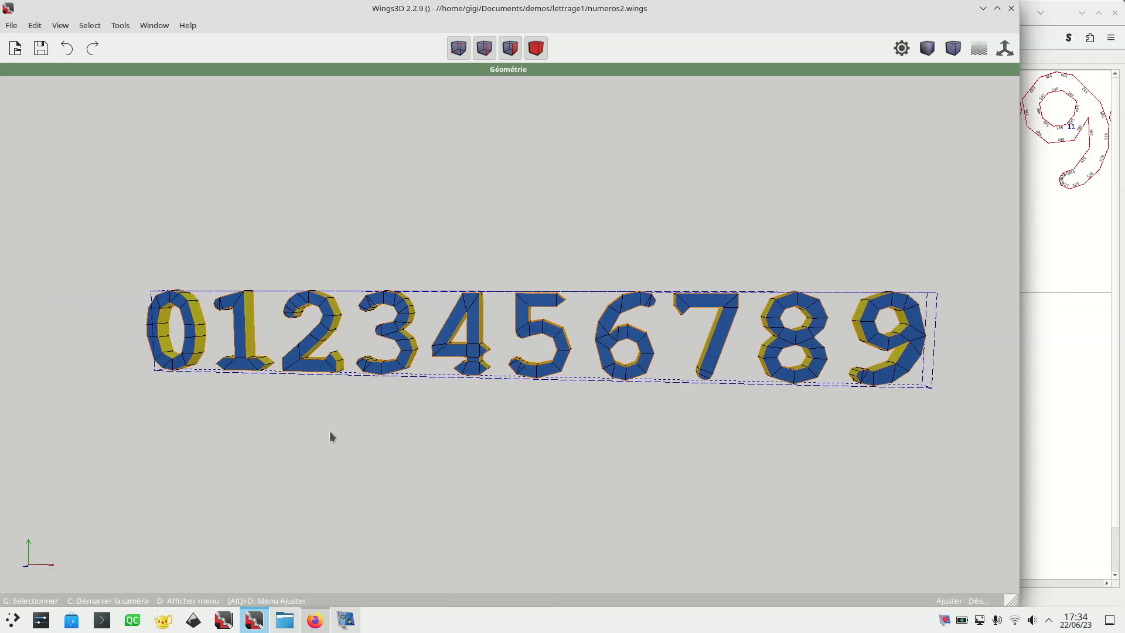
key("space")
left_click(239, 331)
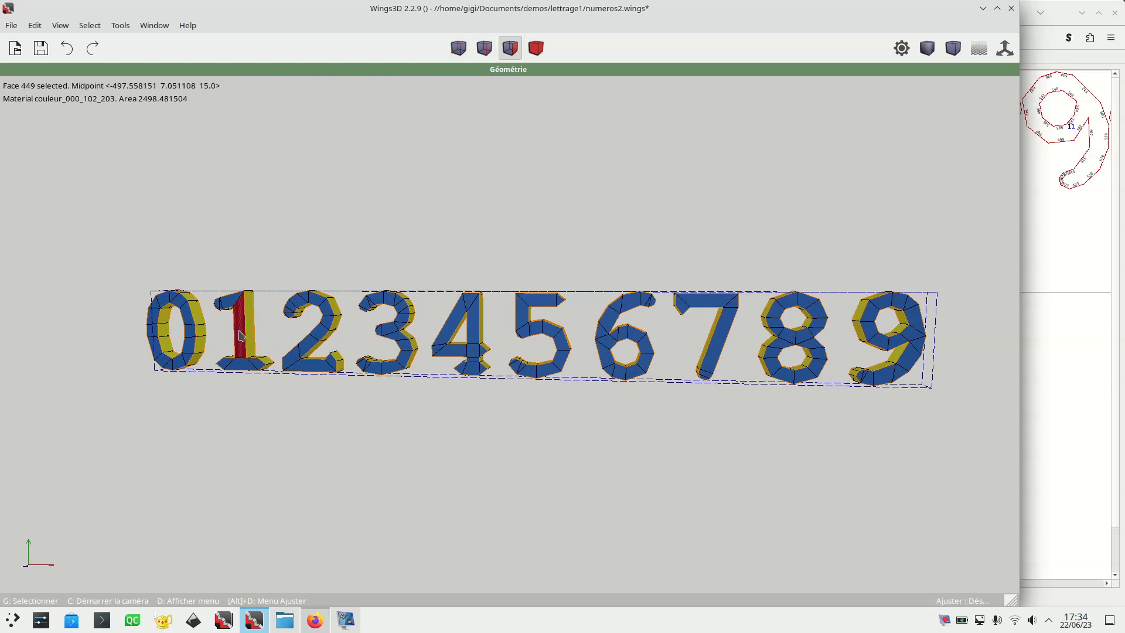
key("plus")
key("plus")
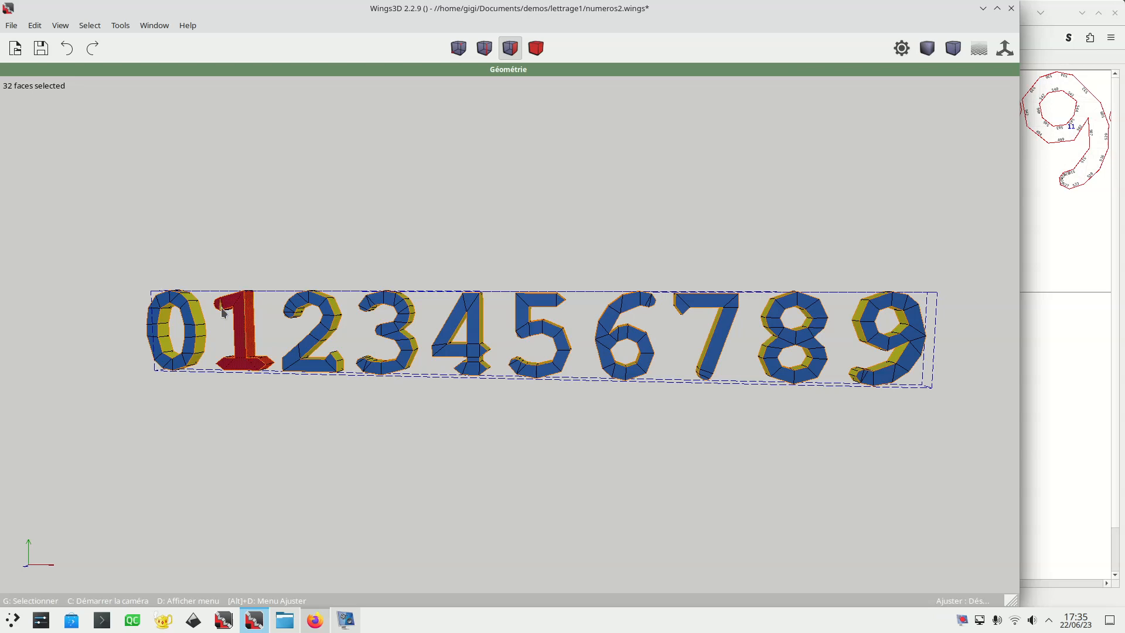
- Export the model in Wavefront OBJ format as 1.obj in the lettrage1 folder, keeping the preset export options
left_click(12, 26)
mouse_move(70, 201)
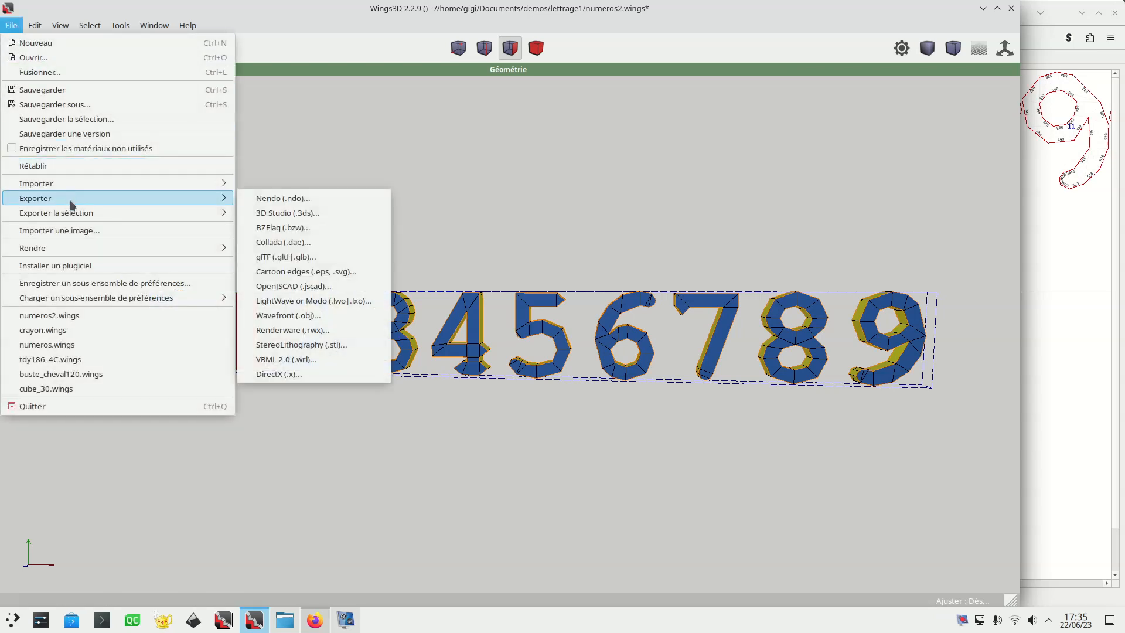
left_click(321, 317)
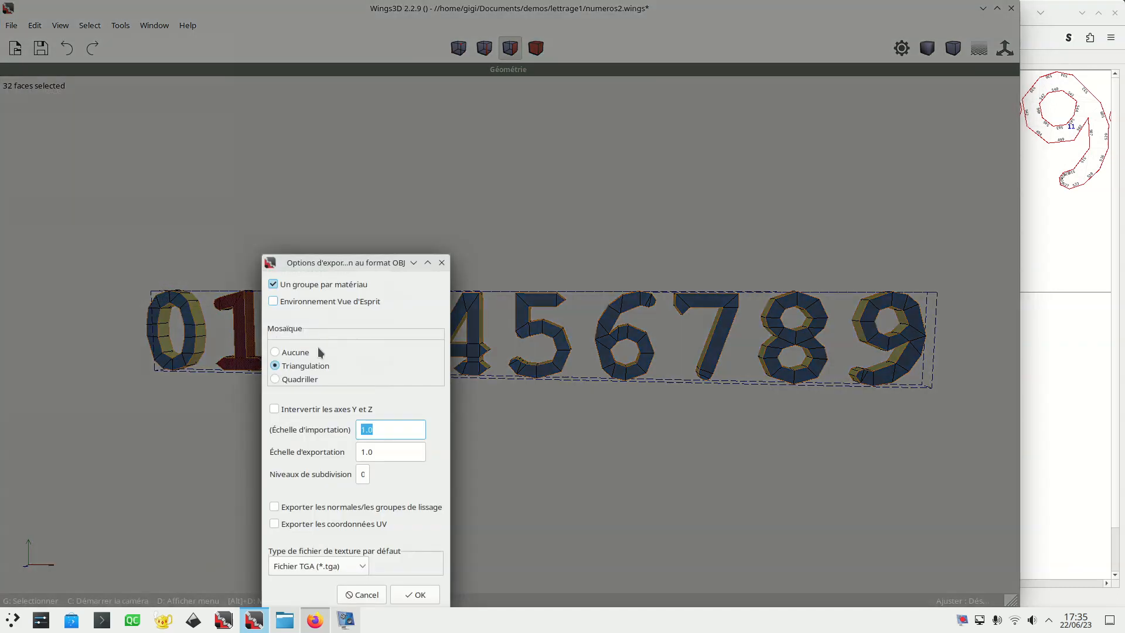
left_click(419, 595)
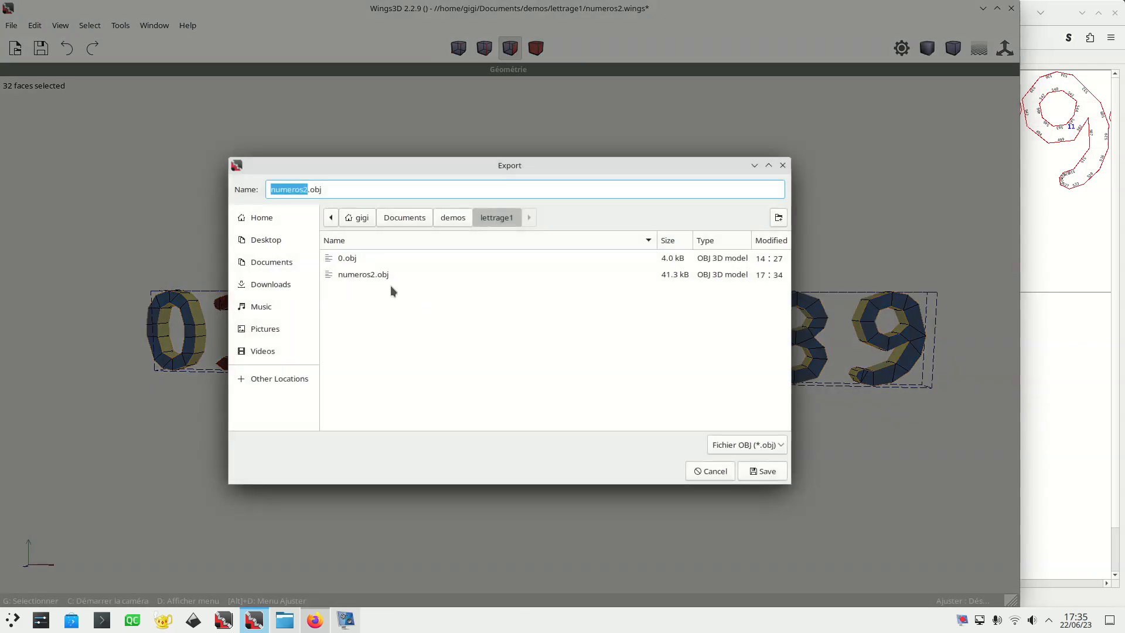
left_click(346, 259)
left_click(273, 190)
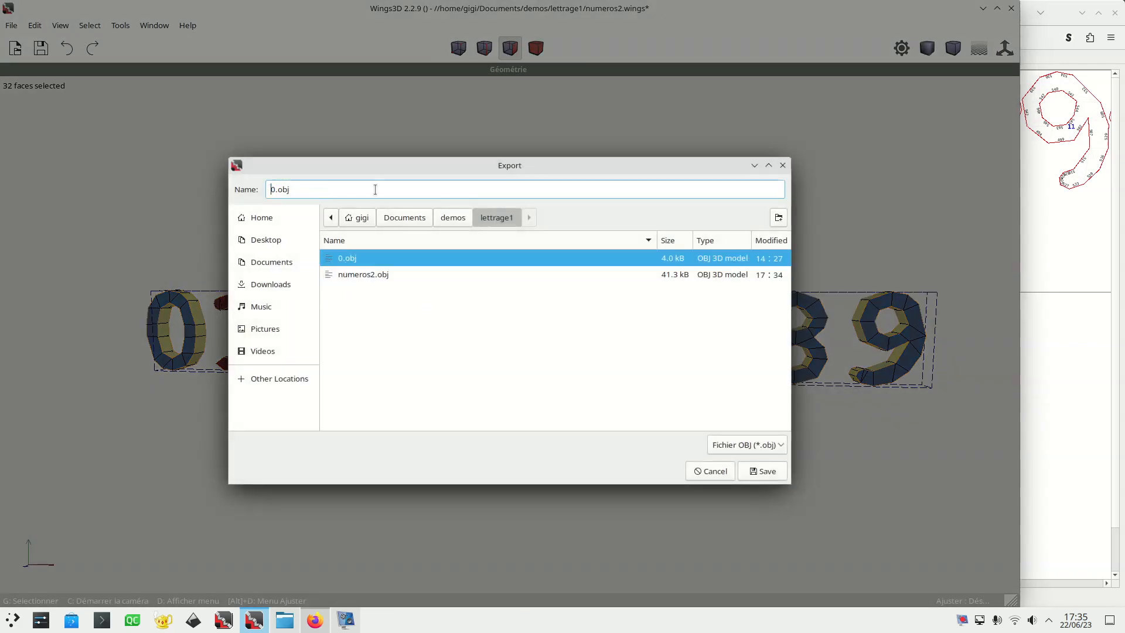
type("1")
key("Delete")
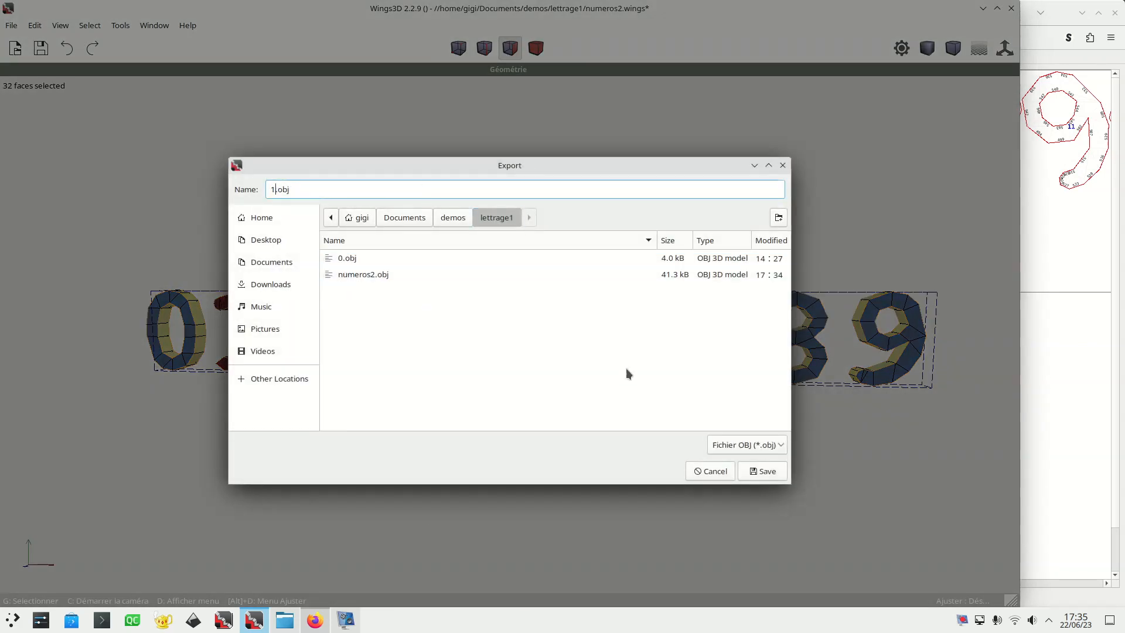
left_click(761, 471)
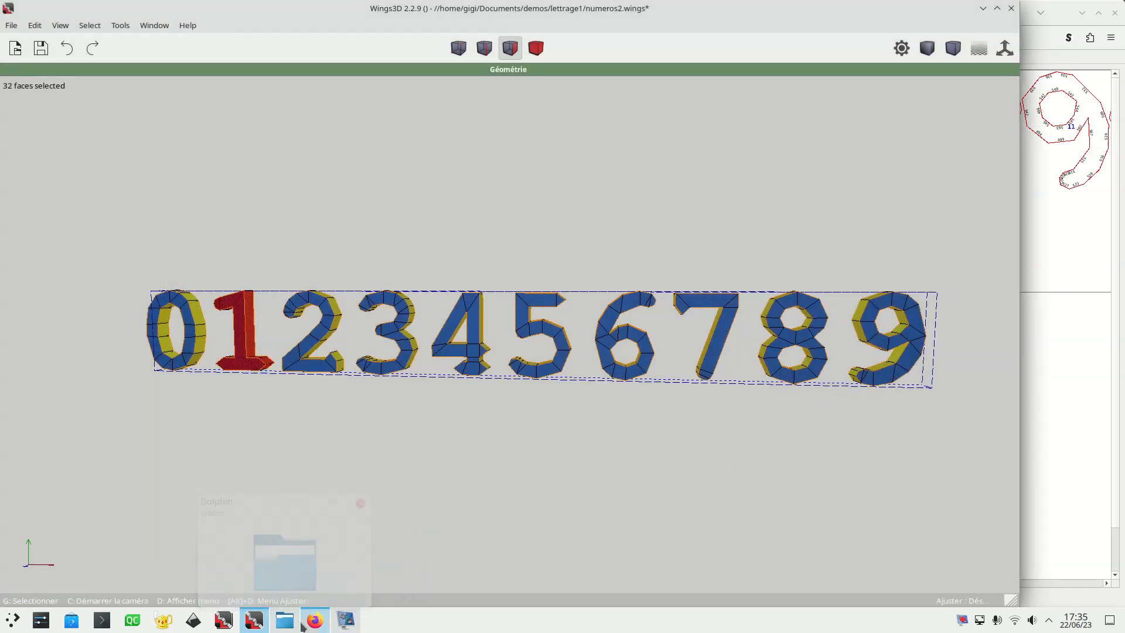
- Switch to the unfolding page in Firefox and load 1.obj from the lettrage1 folder
mouse_move(313, 524)
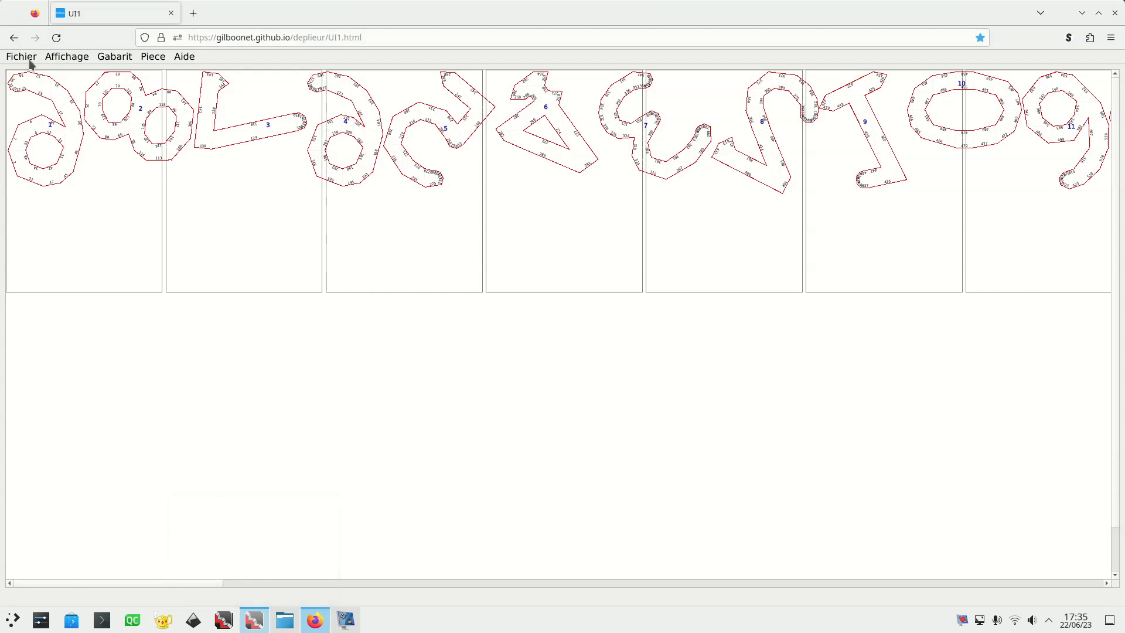
left_click(24, 59)
left_click(41, 69)
left_click(420, 184)
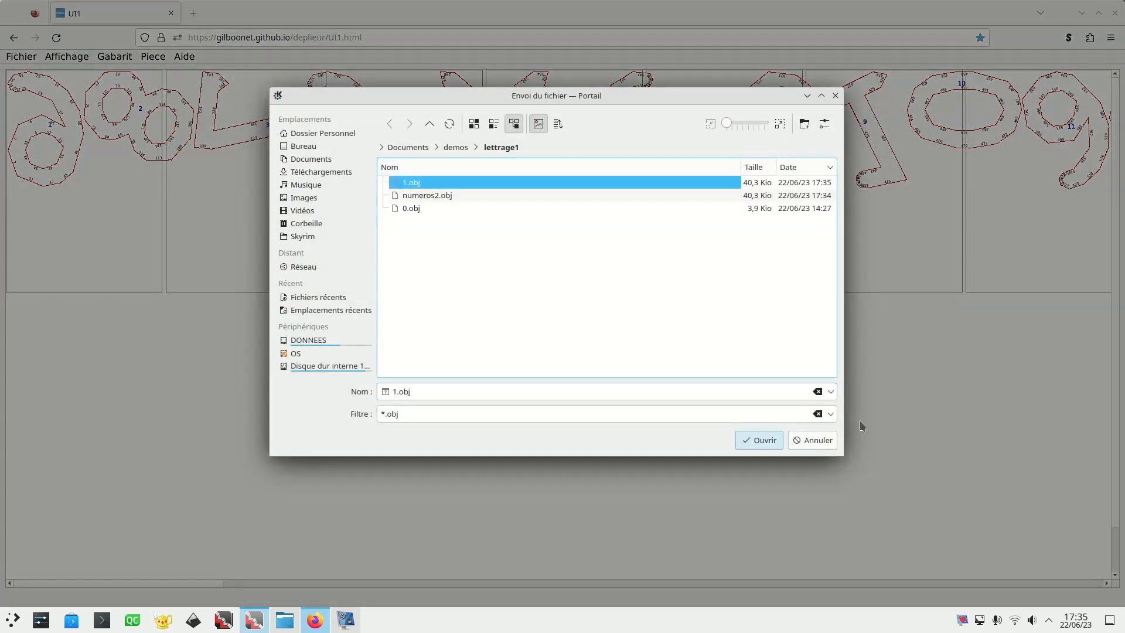
left_click(766, 440)
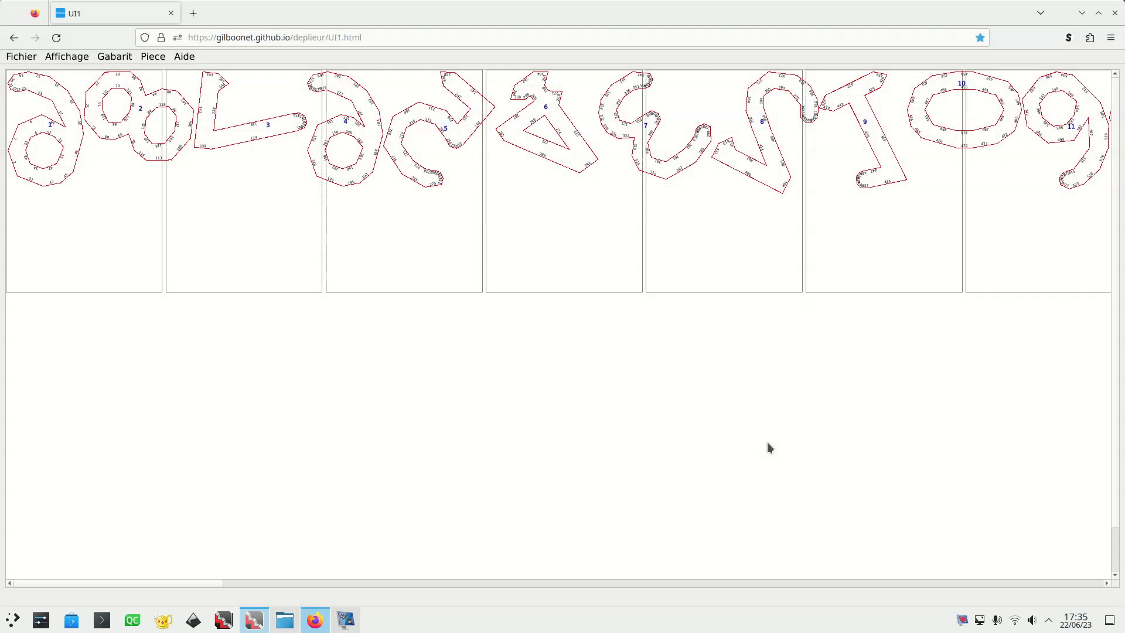
left_click(22, 57)
left_click(25, 72)
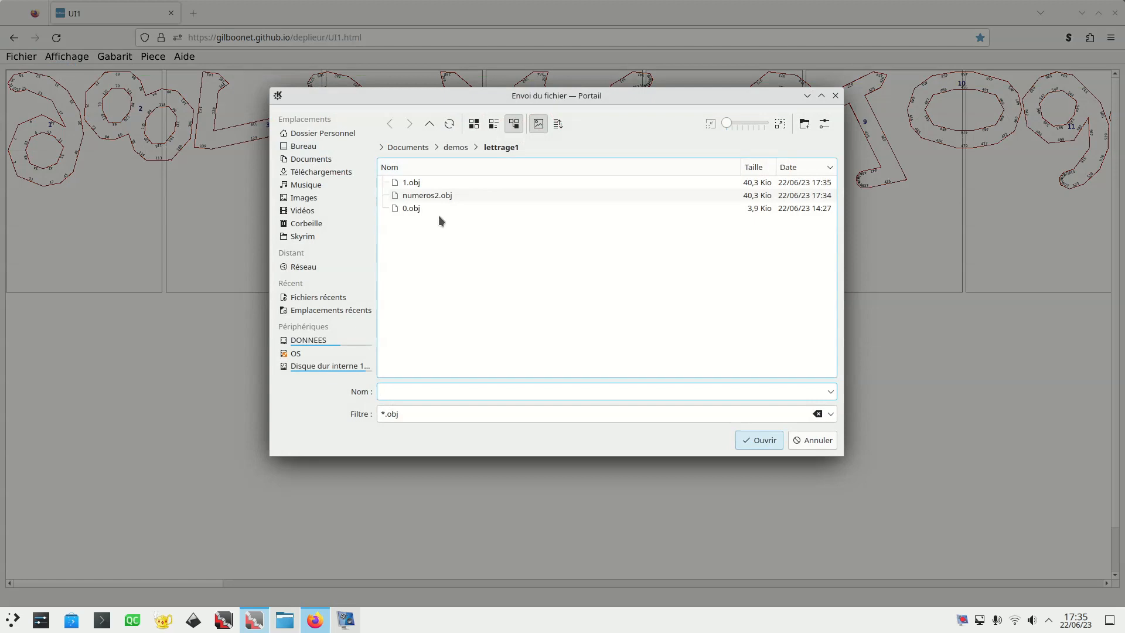
left_click(812, 441)
- Switch back to Wings3D and export only the selected digit 1 in Wavefront OBJ format, overwriting 1.obj in the lettrage1 folder
left_click(1080, 12)
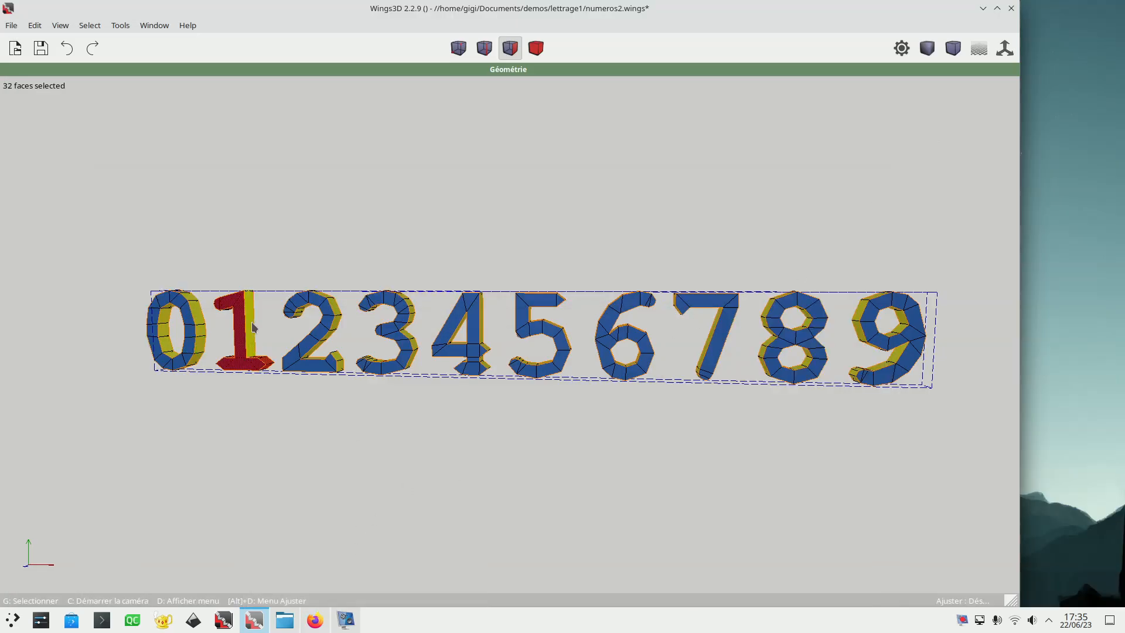
left_click(13, 25)
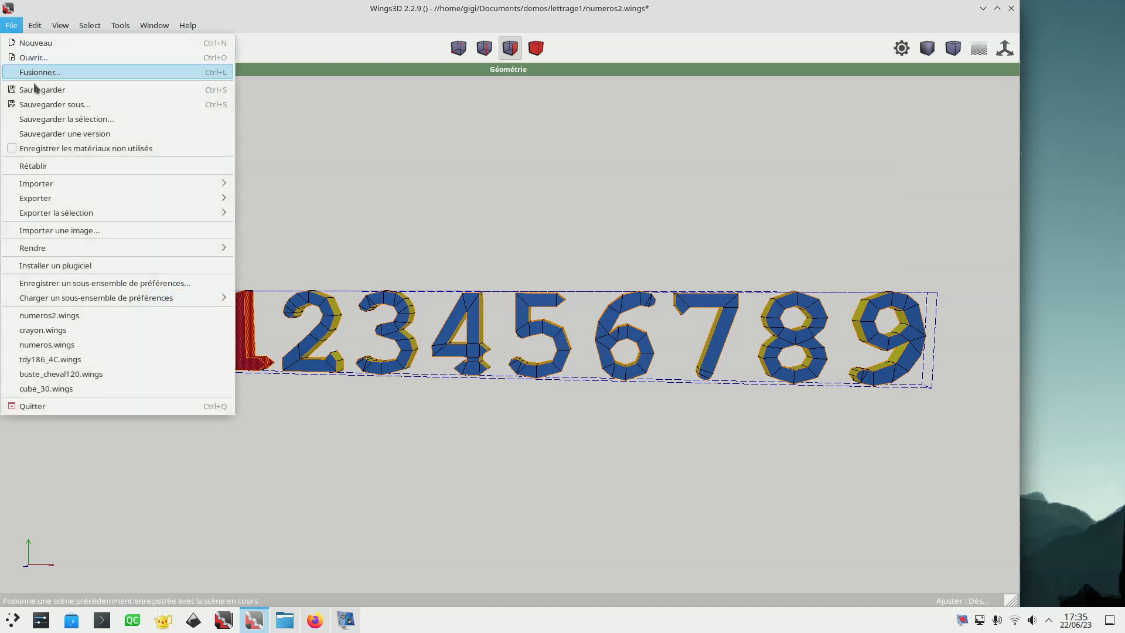
mouse_move(75, 197)
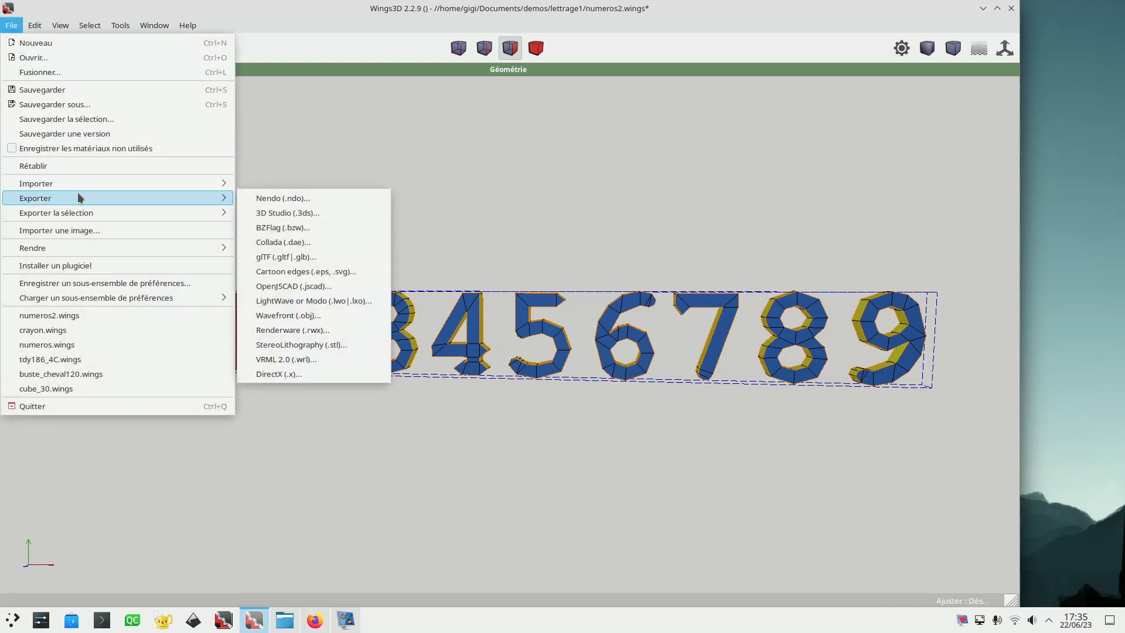
left_click(346, 331)
left_click(442, 595)
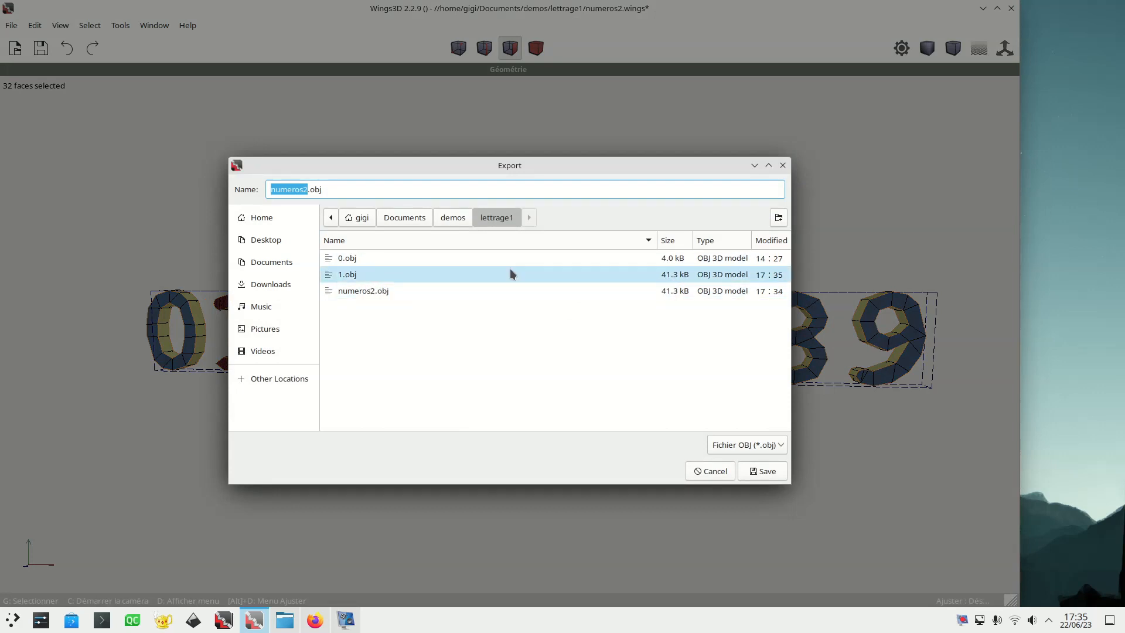
left_click(377, 279)
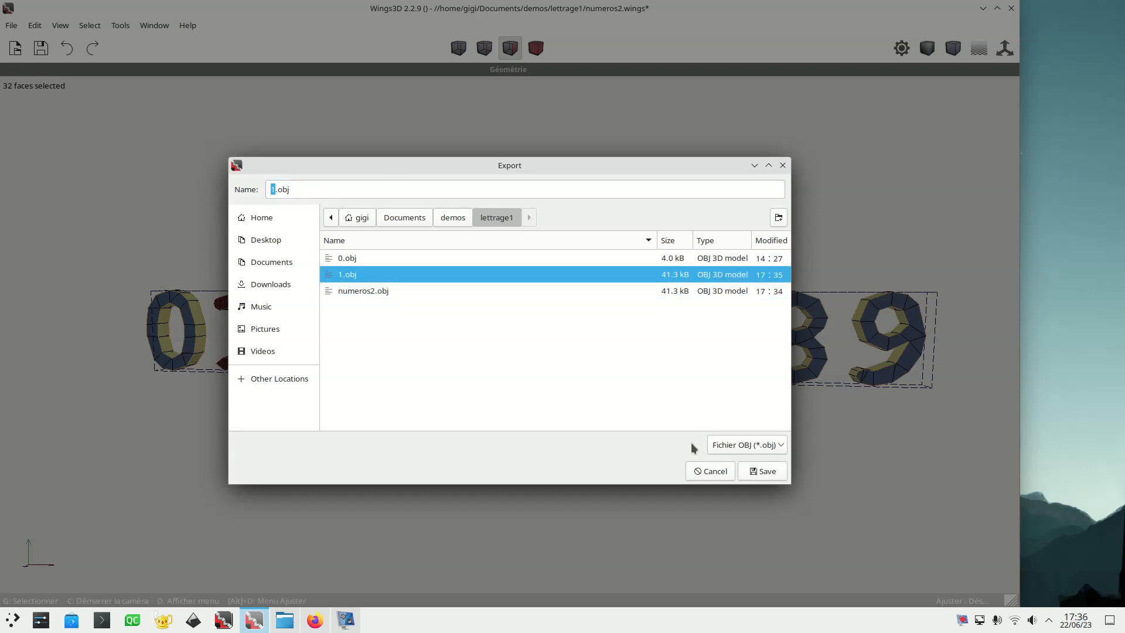
left_click(760, 472)
left_click(579, 375)
- Switch to the unfolding page in Firefox and load the re-exported 1.obj from the lettrage1 folder
left_click(313, 620)
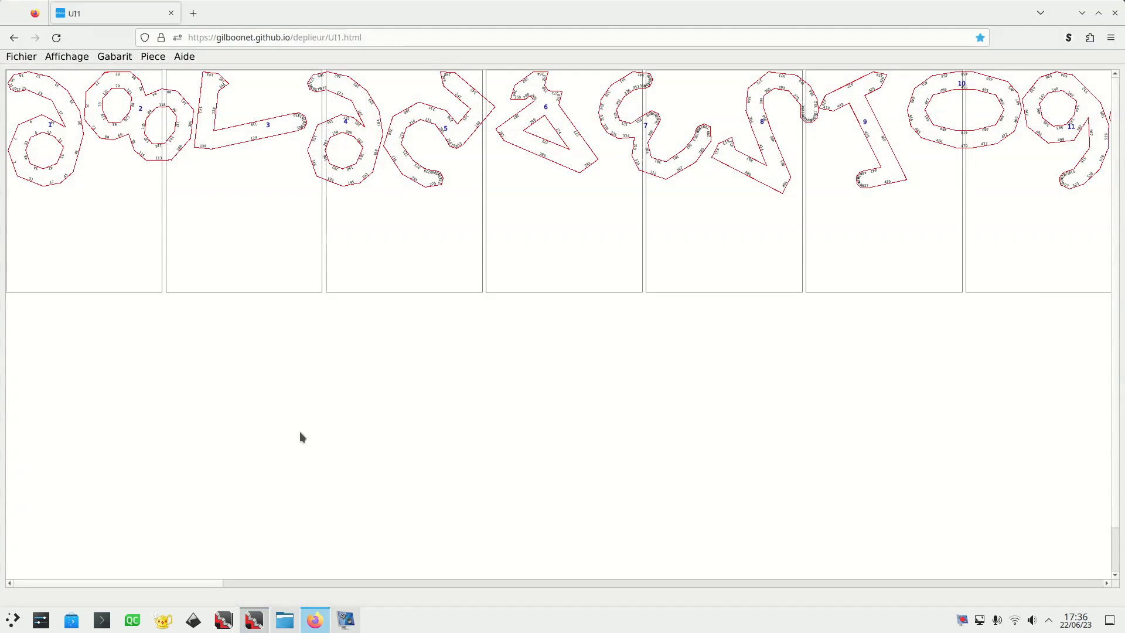
left_click(21, 56)
left_click(25, 73)
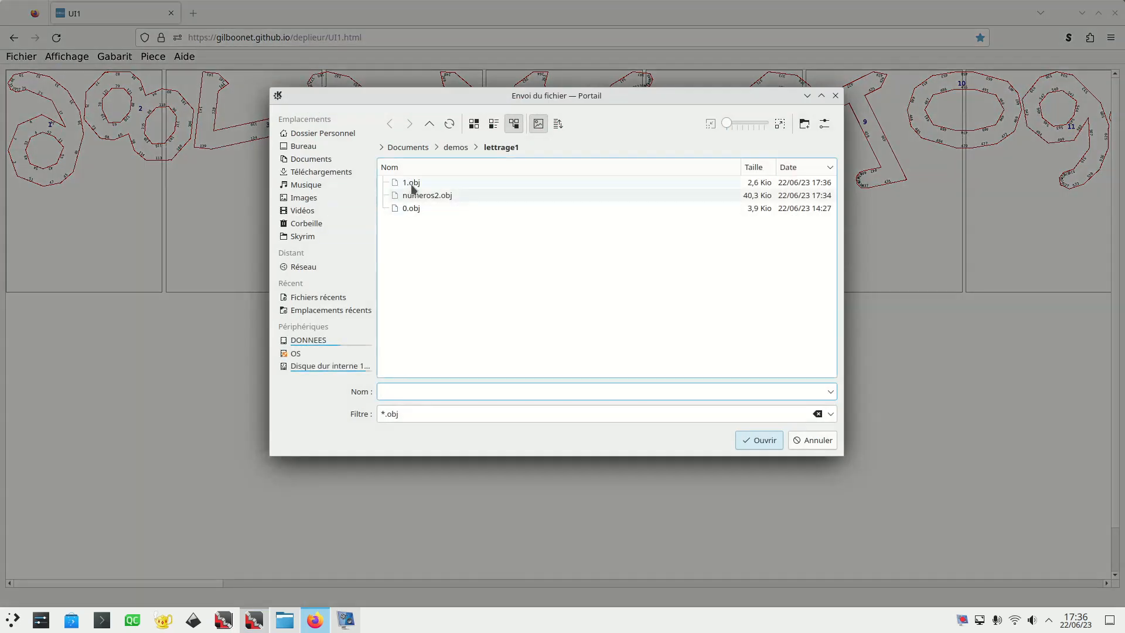
left_click(411, 184)
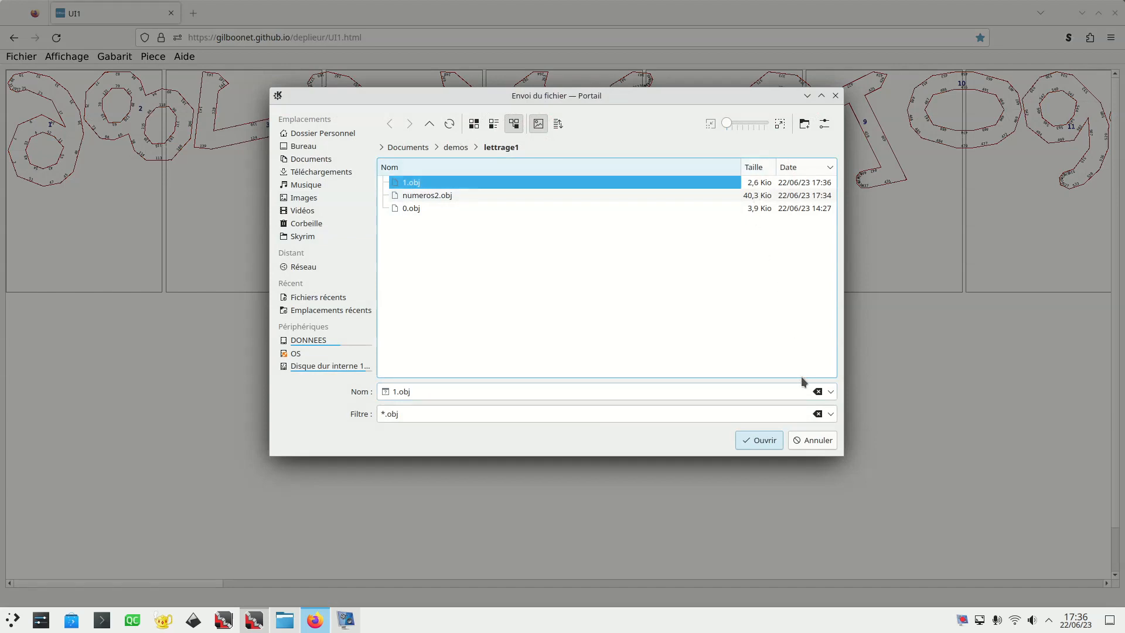
left_click(759, 441)
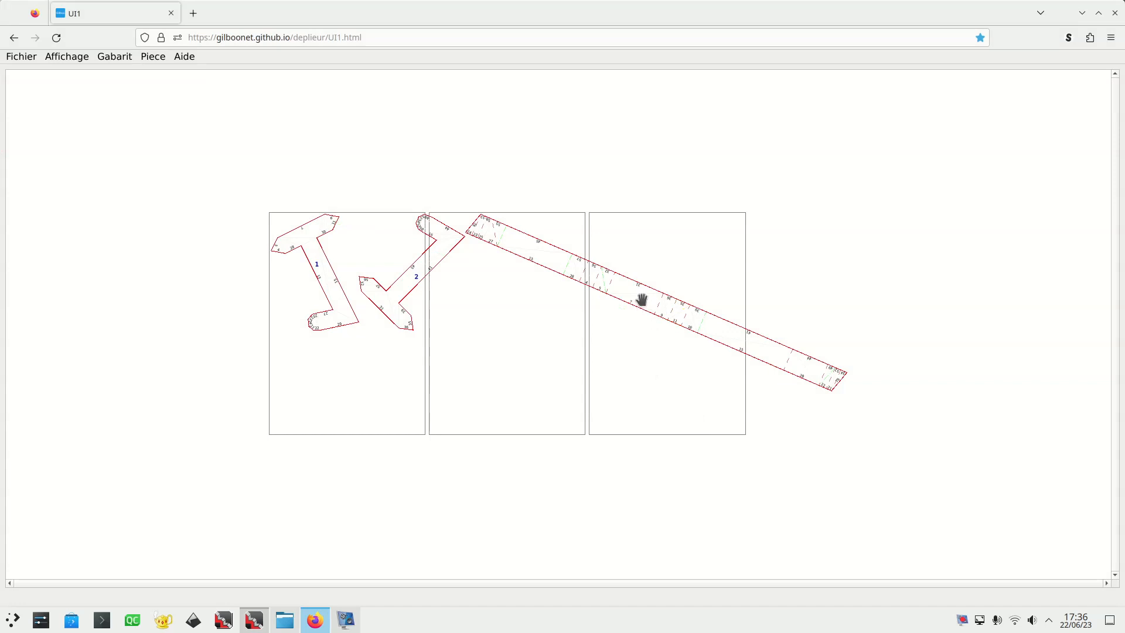
- Move the long side strip below the two digit faces and rotate it to nearly horizontal across the three pages
left_click_drag(642, 301, 511, 447)
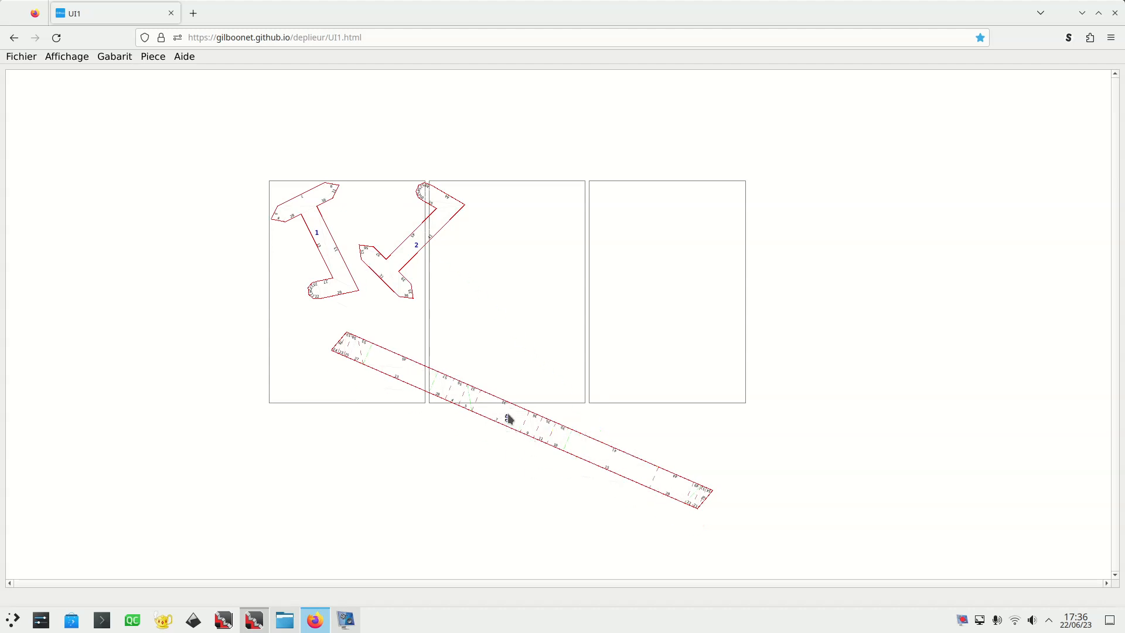
left_click_drag(506, 415, 511, 346)
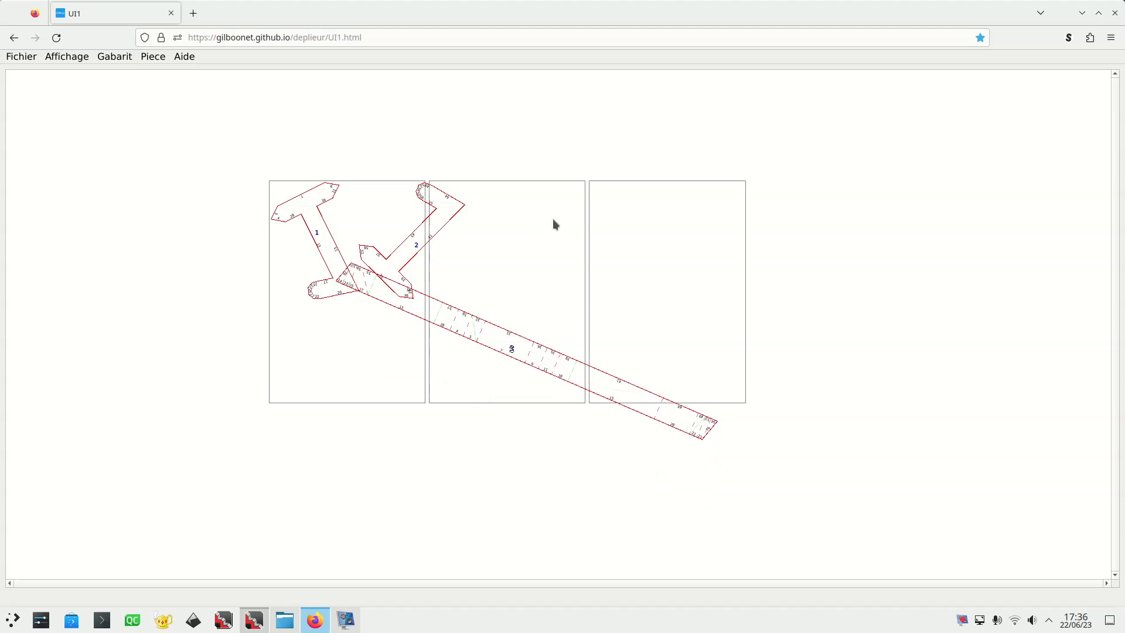
key("r")
key("r")
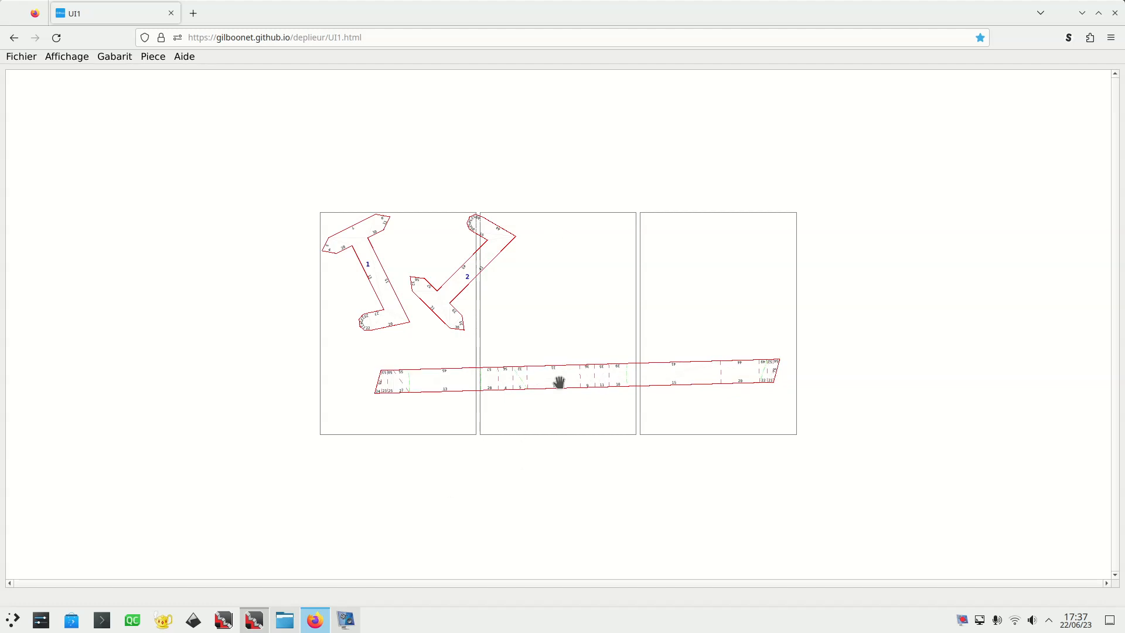
- Relocate the long strip's end section from fold 69 to the opposite end along edge 76, and split the strip at folds 83 and 67
scroll(560, 382, "up", 4)
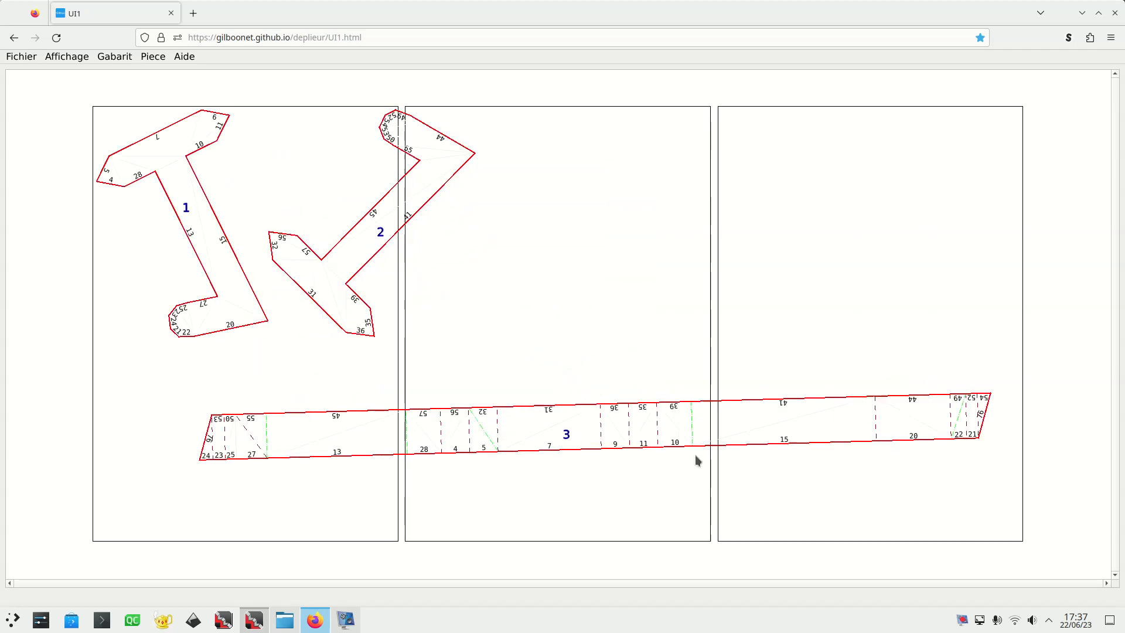
left_click(878, 421)
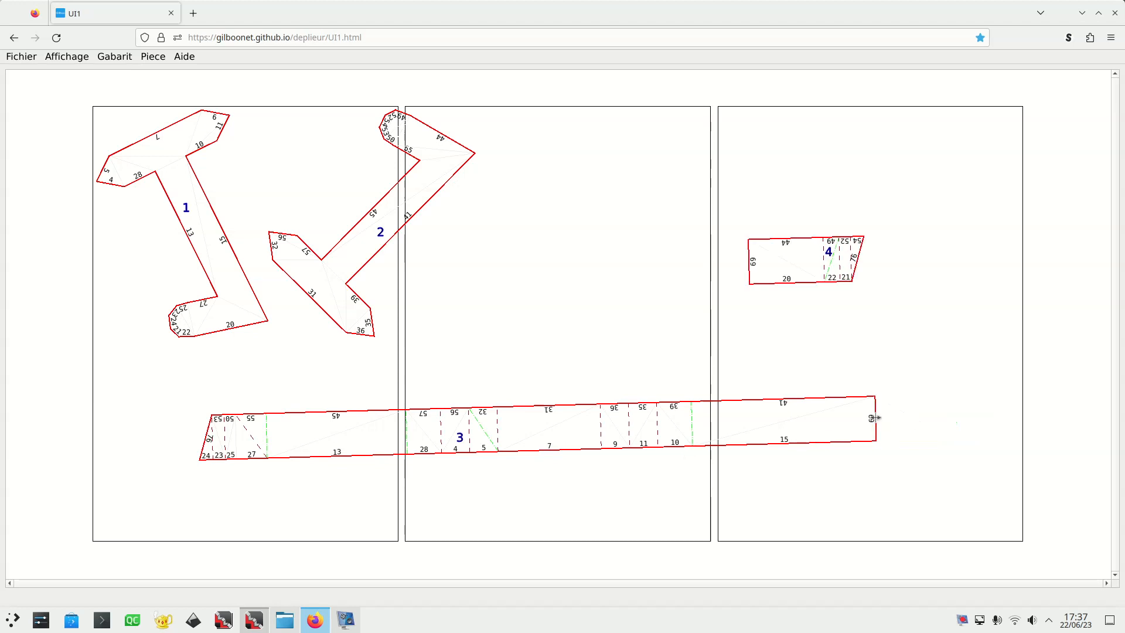
left_click(206, 439)
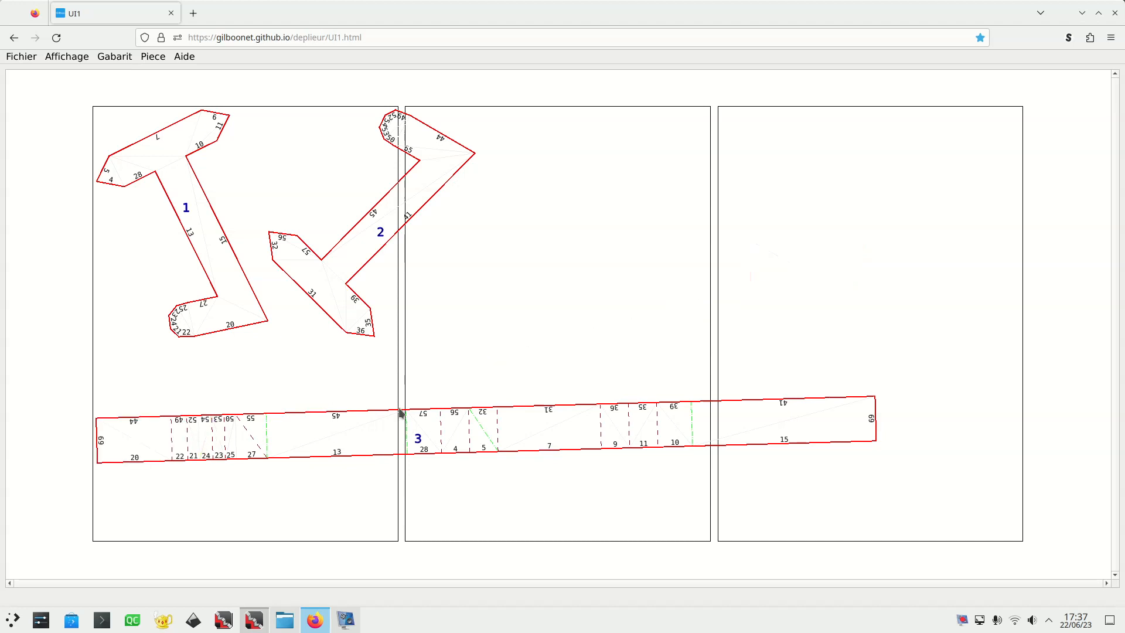
left_click(266, 436)
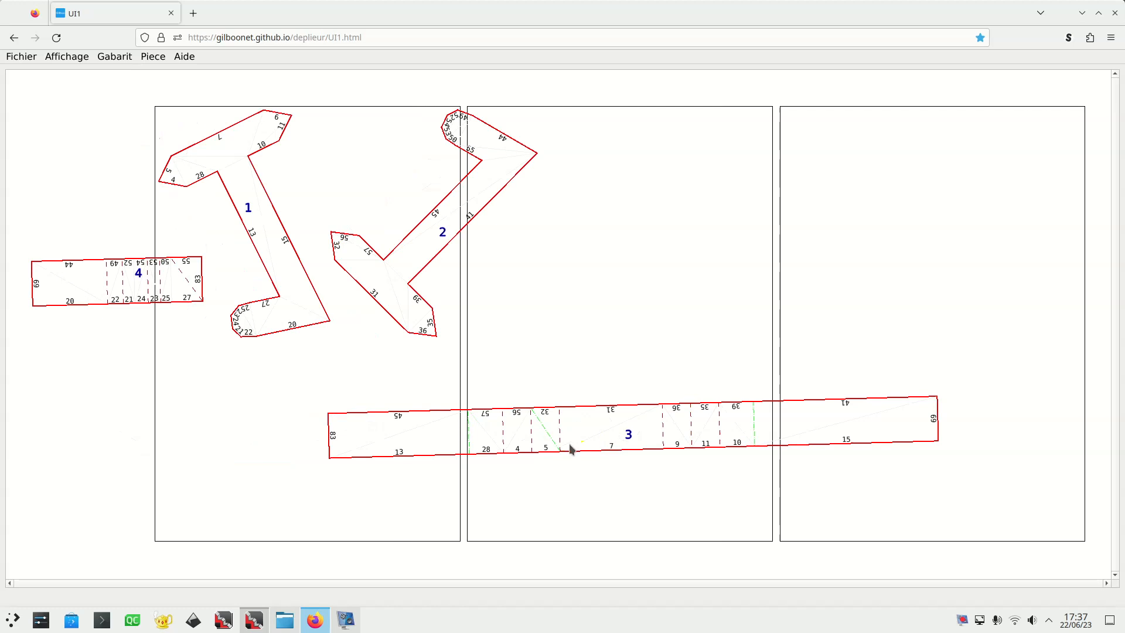
left_click(753, 421)
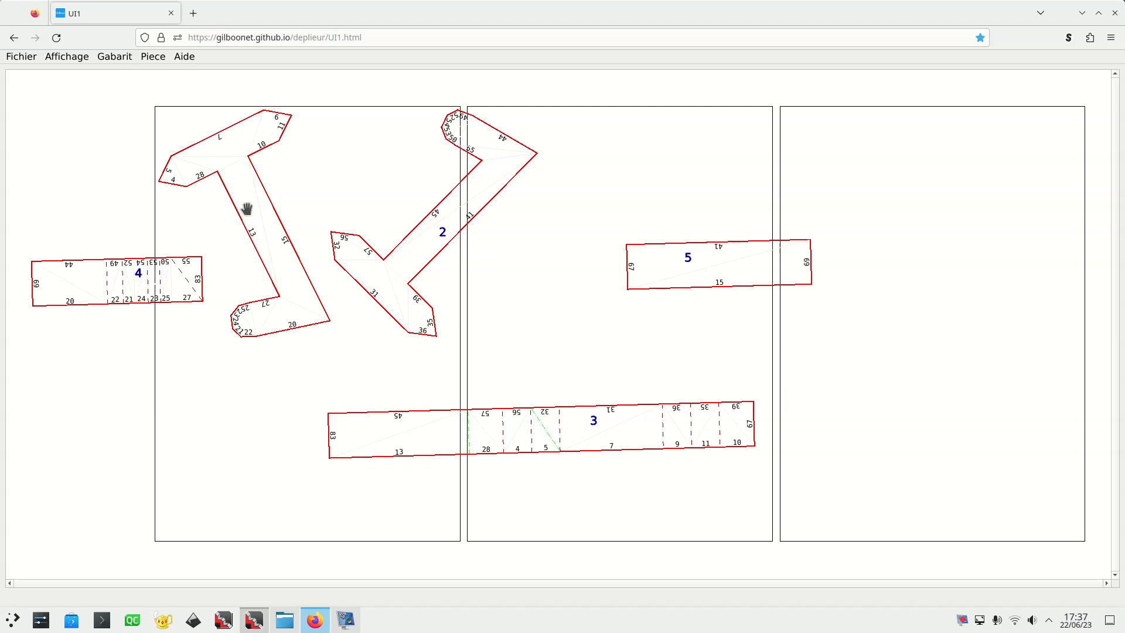
- Rotate piece 1 until the digit stands upright on its base and place it in the left half of the first page
left_click_drag(248, 208, 281, 303)
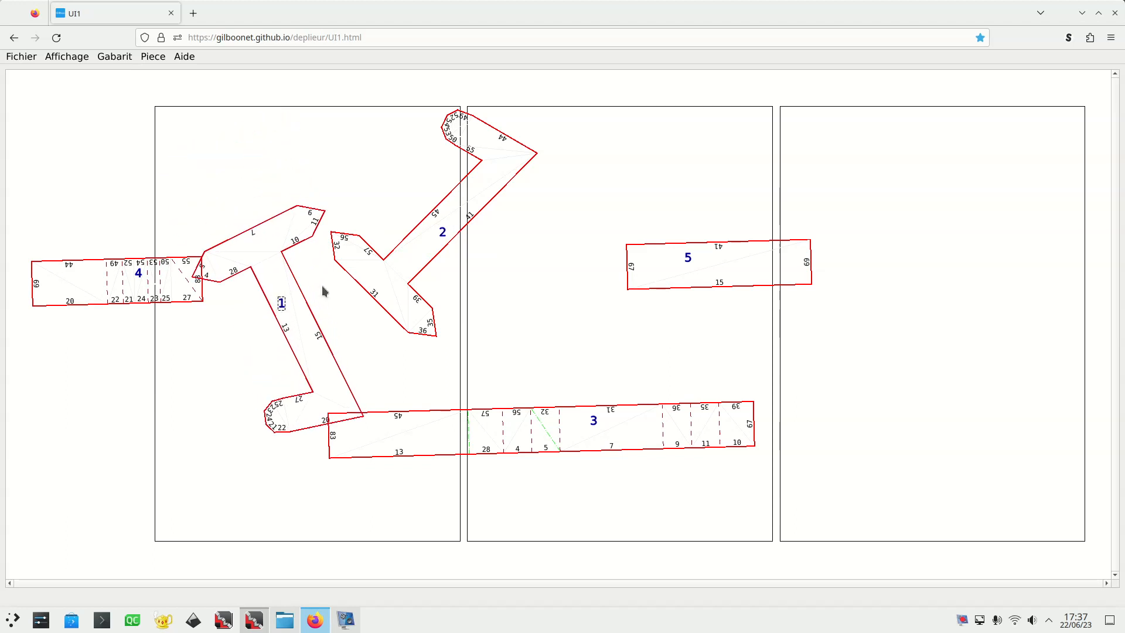
scroll(322, 286, "up", 9)
scroll(322, 287, "up", 3)
scroll(323, 291, "up", 4)
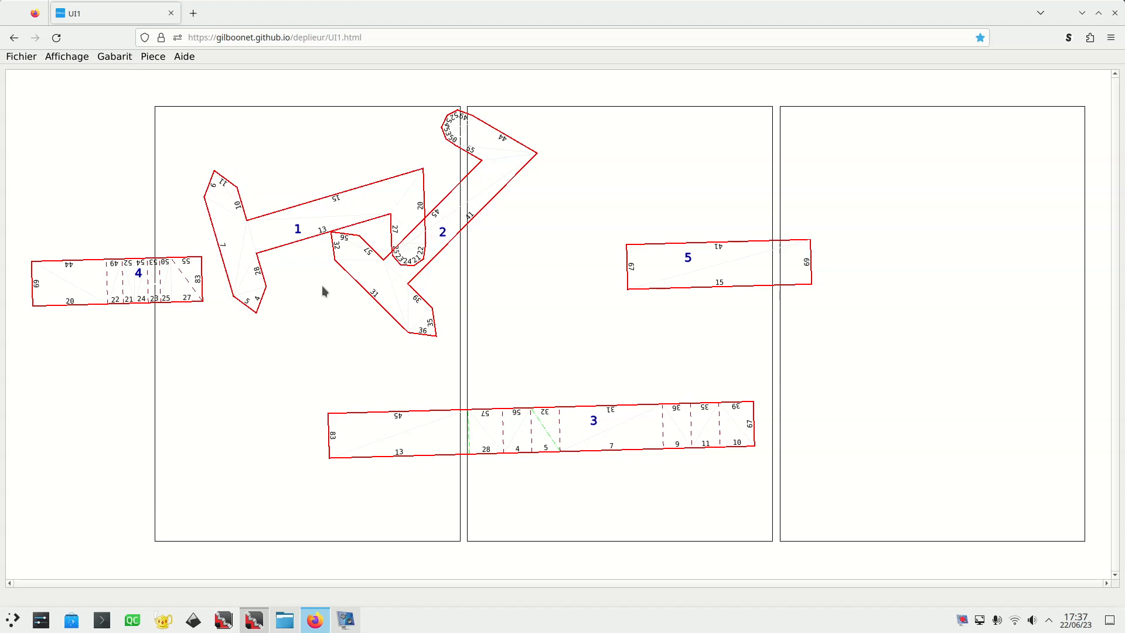
scroll(322, 286, "up", 15)
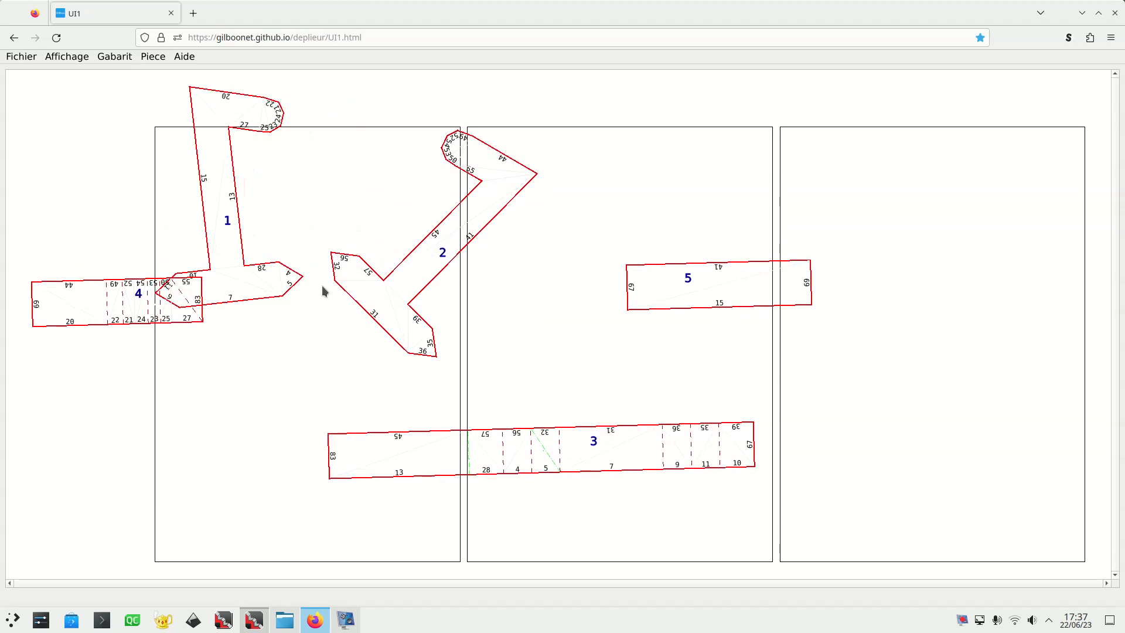
scroll(322, 286, "up", 2)
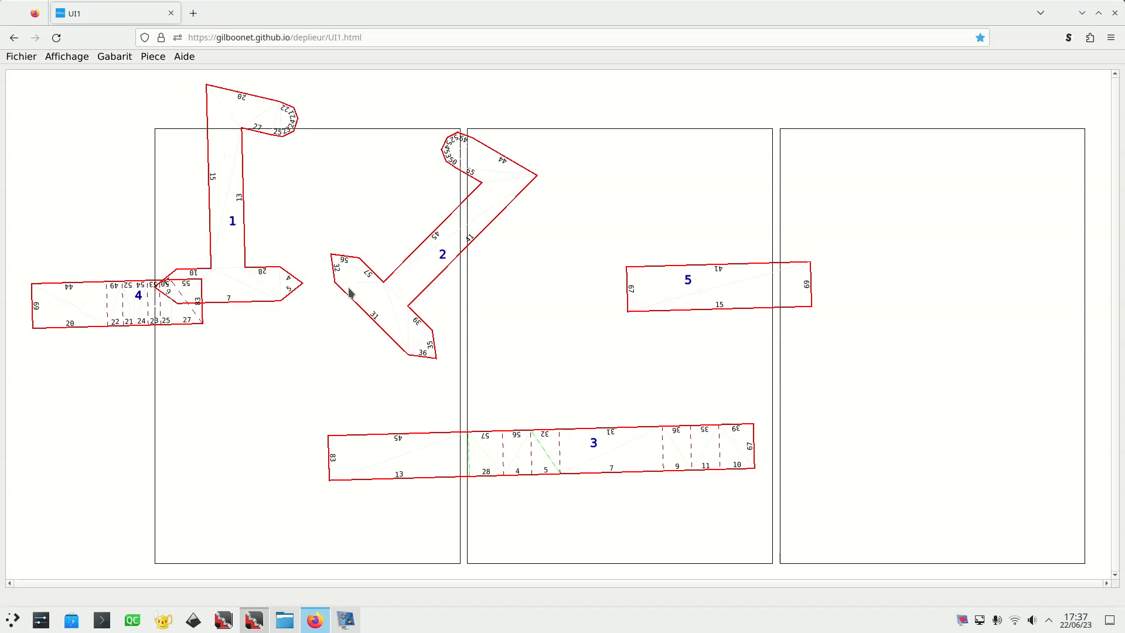
left_click_drag(234, 222, 246, 296)
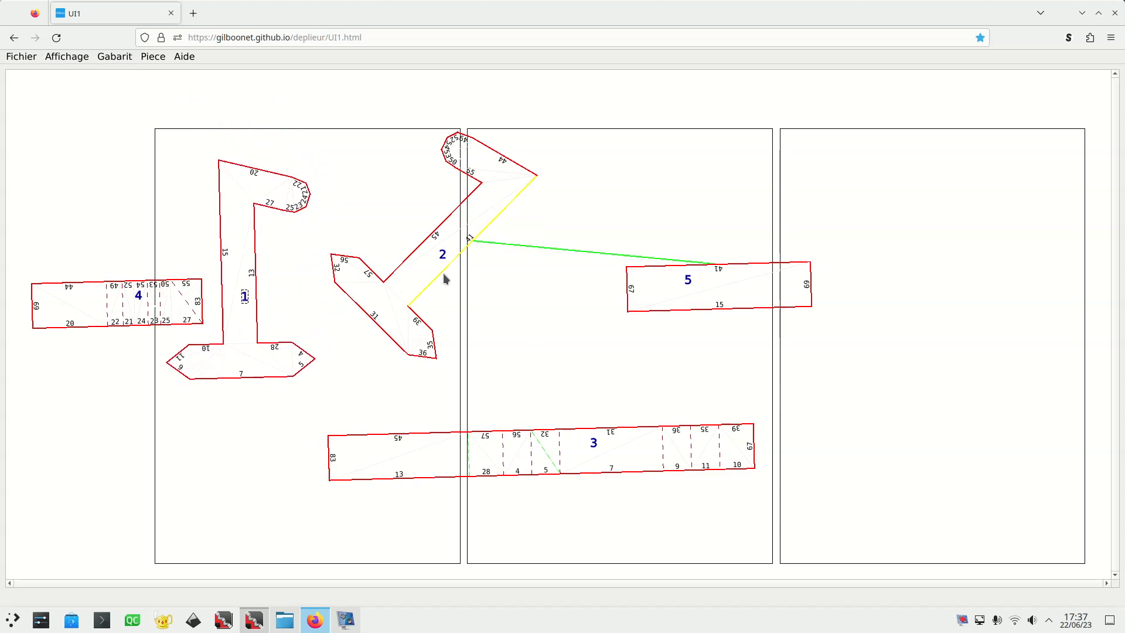
- Rotate piece 2 until it stands upright and place it beside piece 1 on the first page
left_click_drag(441, 257, 430, 285)
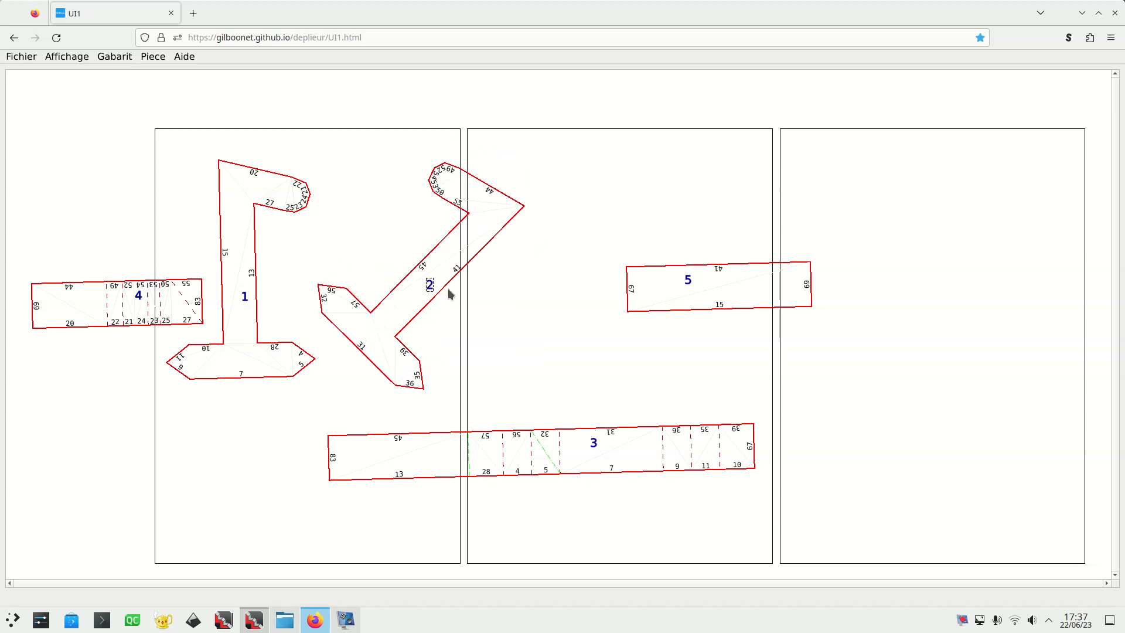
scroll(447, 293, "down", 5)
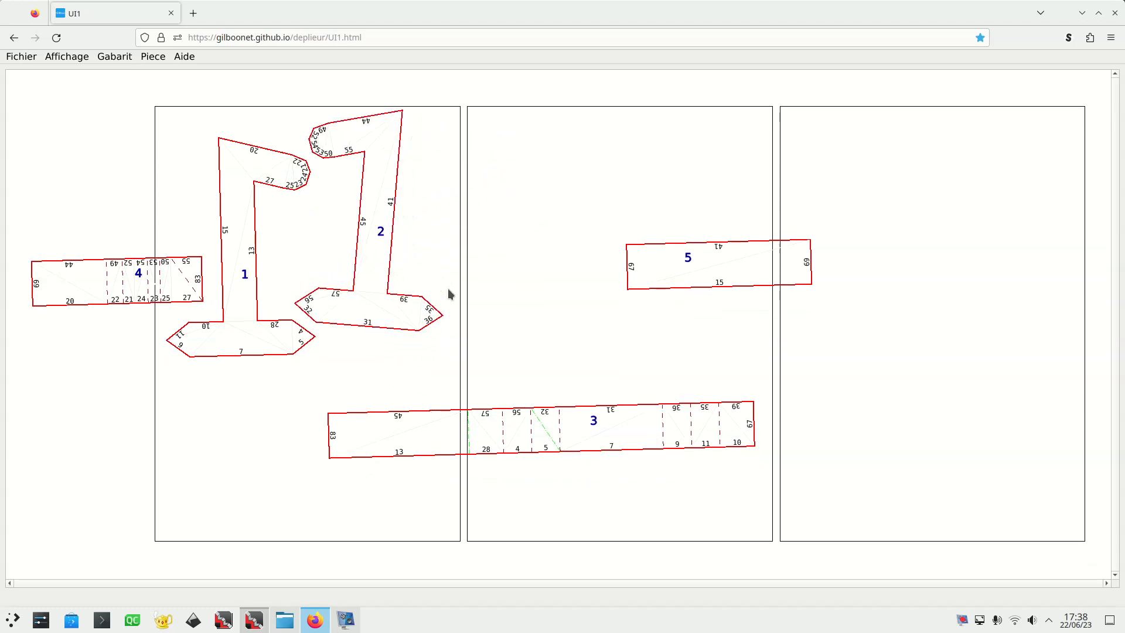
scroll(448, 293, "down", 1)
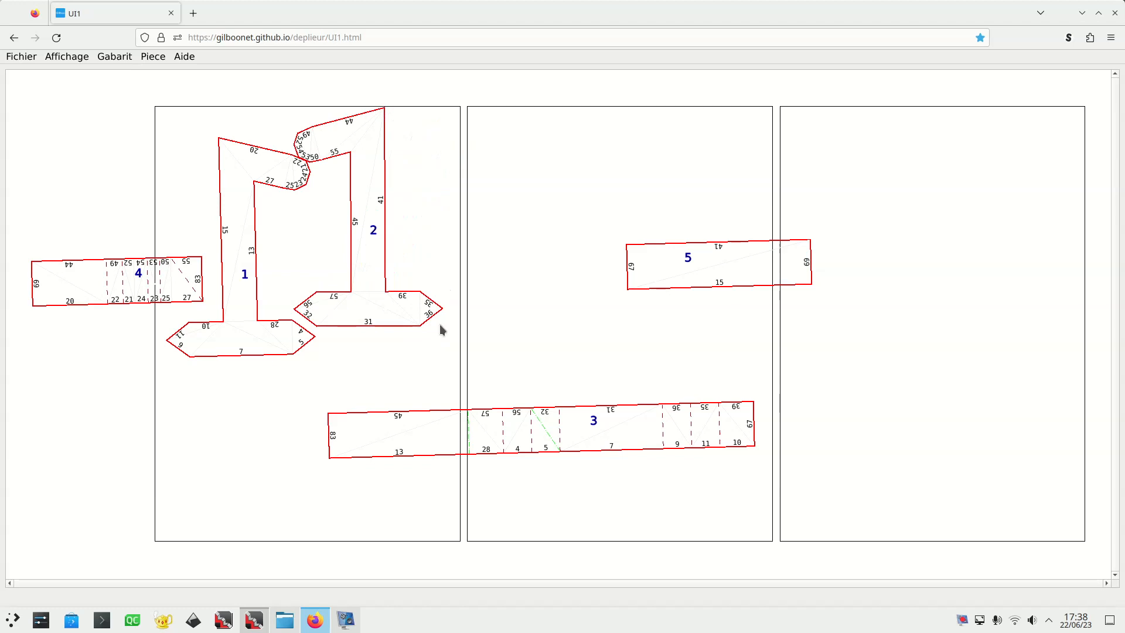
left_click_drag(373, 231, 396, 258)
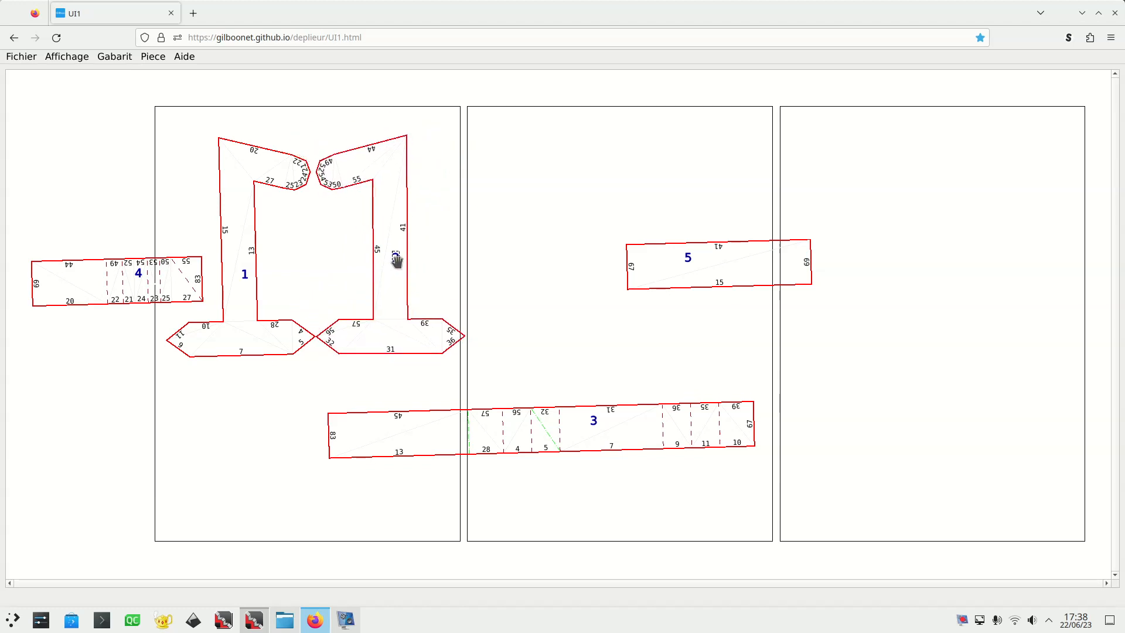
- Try a staggered arrangement of pieces 1 and 2 on the first page
left_click_drag(244, 269, 241, 344)
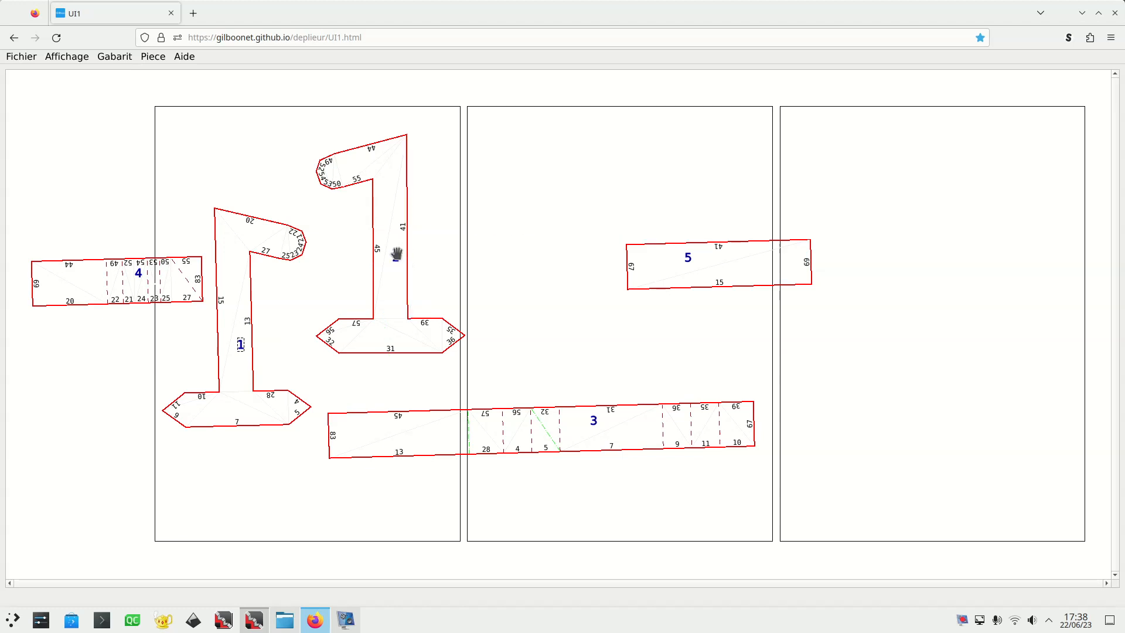
left_click_drag(396, 257, 380, 239)
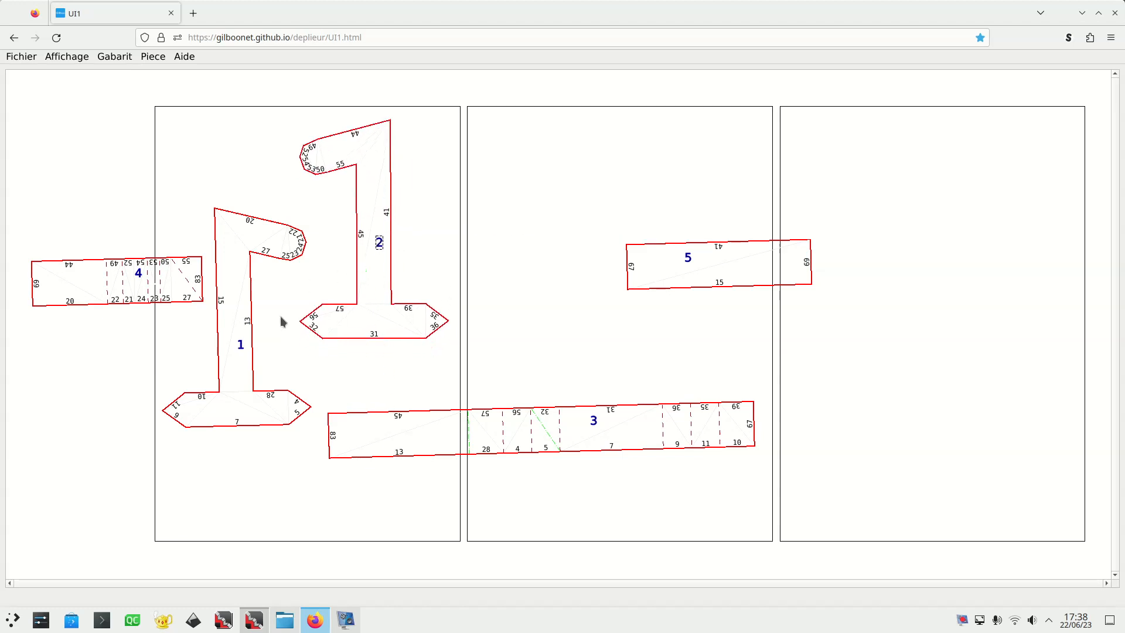
left_click_drag(241, 352, 300, 248)
- Turn piece 2 upside down and fit it closely beside the upright piece 1 within the first page
left_click_drag(379, 241, 496, 240)
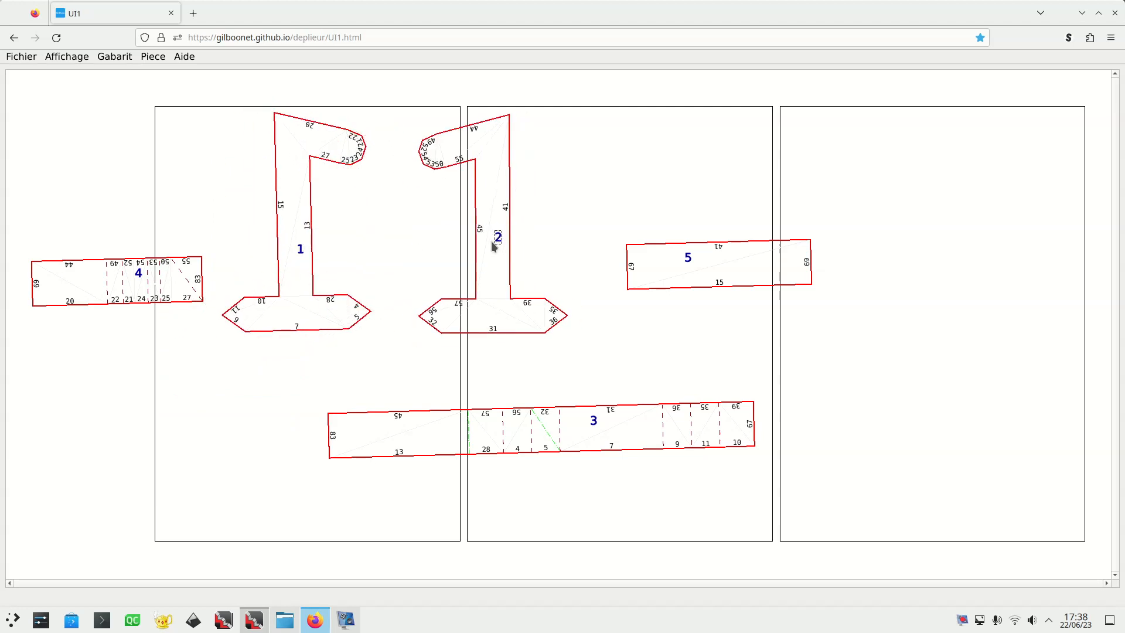
scroll(492, 241, "down", 7)
scroll(492, 242, "down", 13)
scroll(492, 242, "down", 13)
scroll(492, 242, "down", 4)
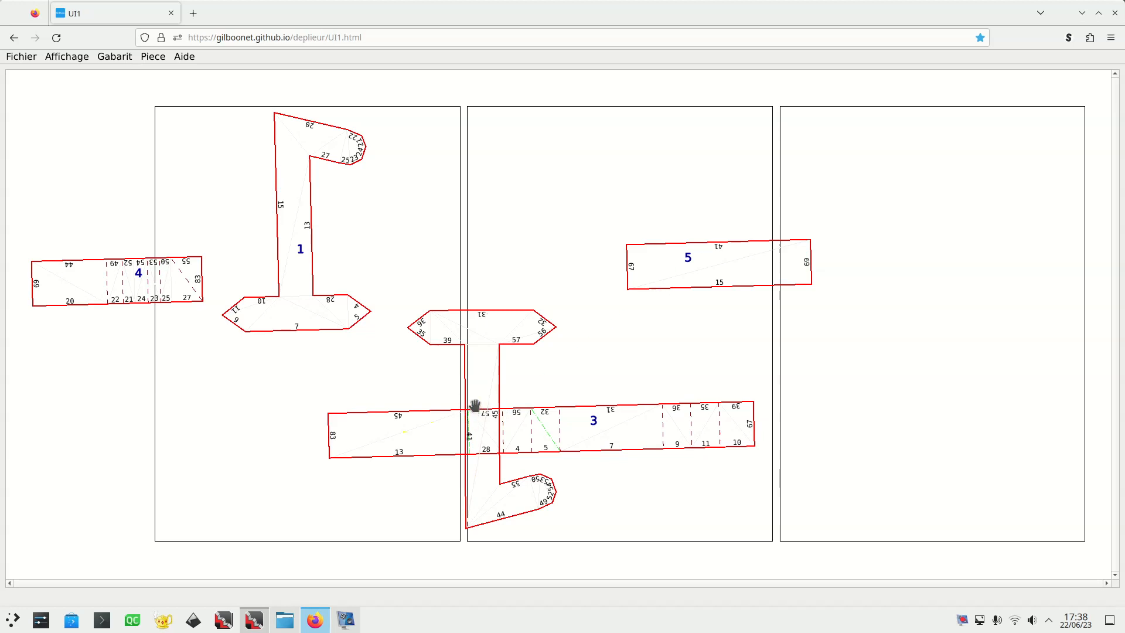
left_click_drag(475, 403, 378, 295)
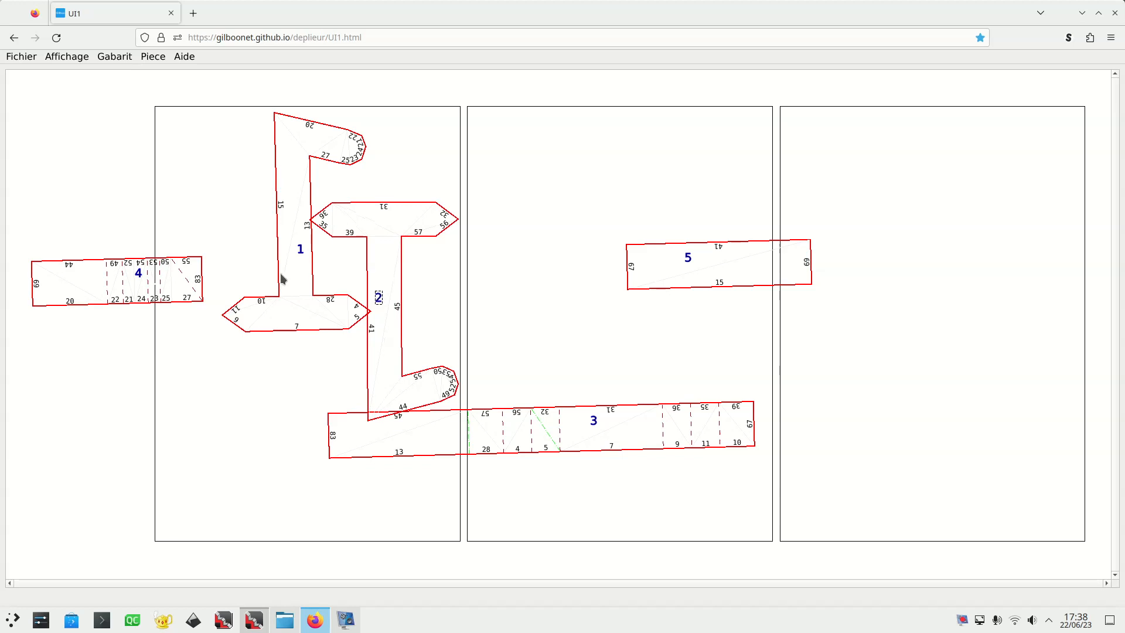
left_click_drag(294, 258, 232, 309)
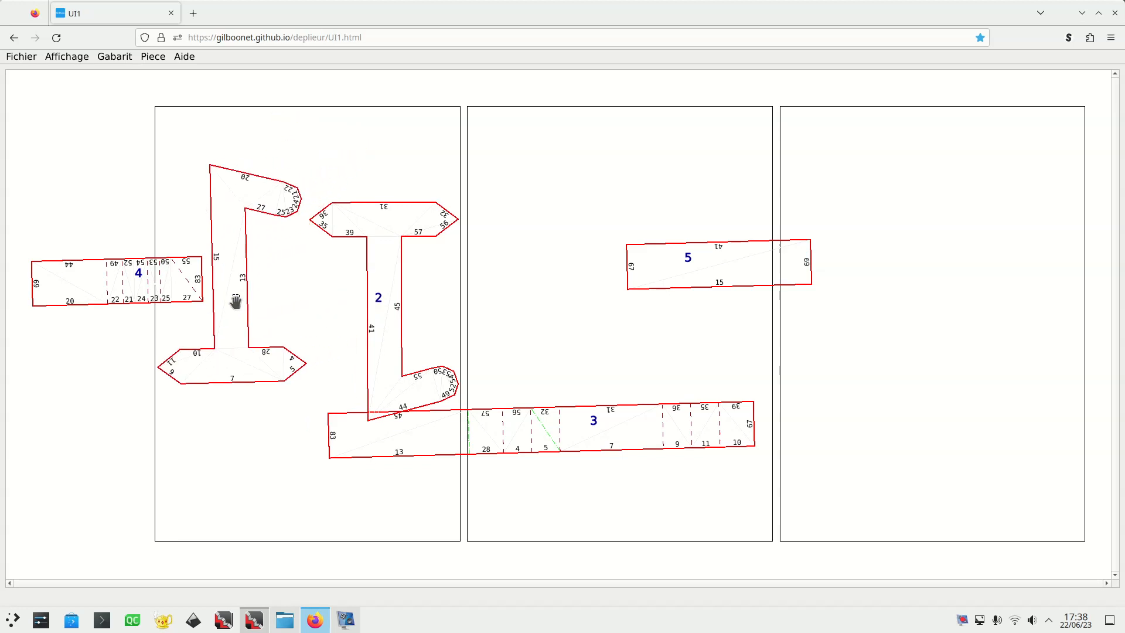
left_click_drag(378, 300, 346, 330)
- Move strip 3 below the two digit faces and strip 5 above them at the top of the first page
left_click_drag(606, 421, 520, 476)
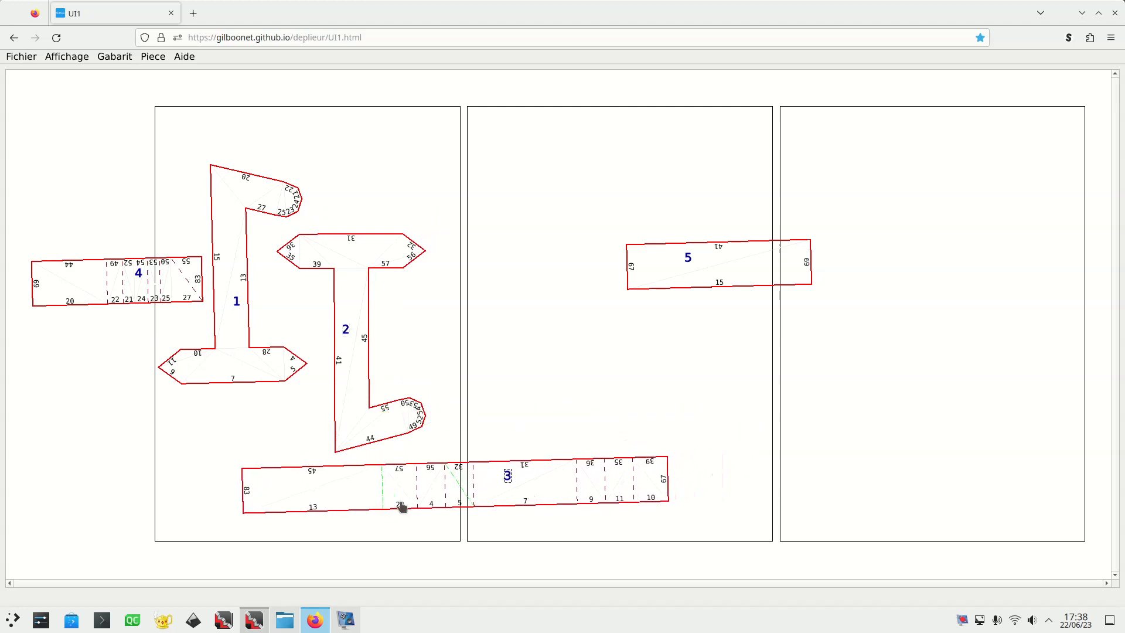
left_click(690, 256)
left_click_drag(689, 256, 324, 135)
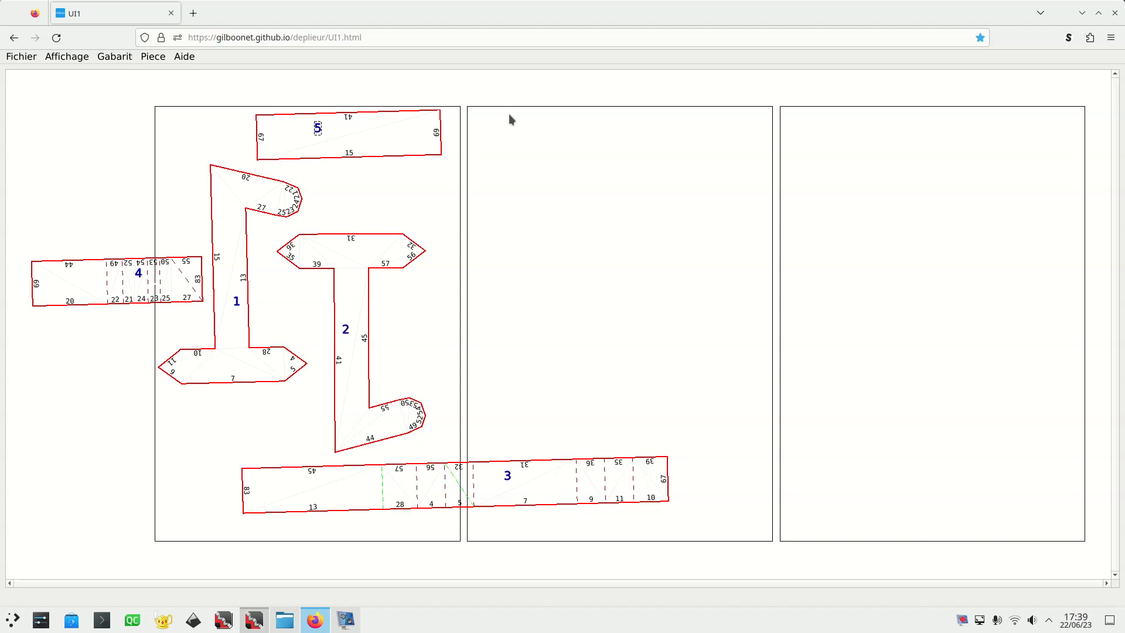
- Rotate strip 5 slightly until it lies nearly level above the digit faces on the first page
key("Right")
key("Right")
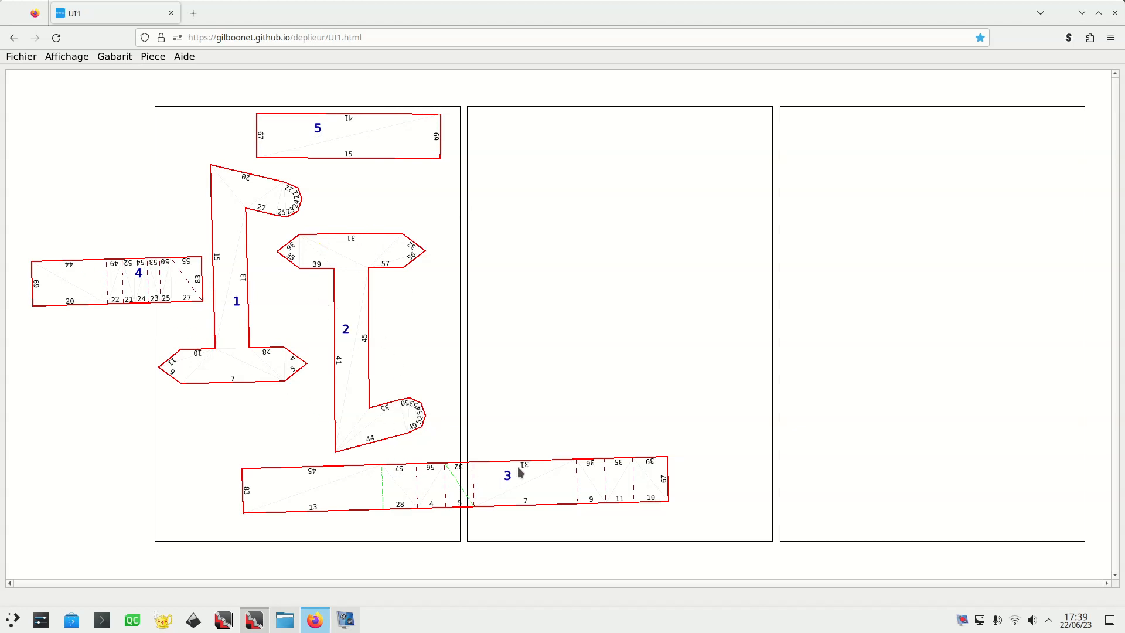
- Cut strip 3 at folds 61 and 59, attach its middle rectangle to edge 31 of piece 2, and shift piece 2 down
left_click(473, 484)
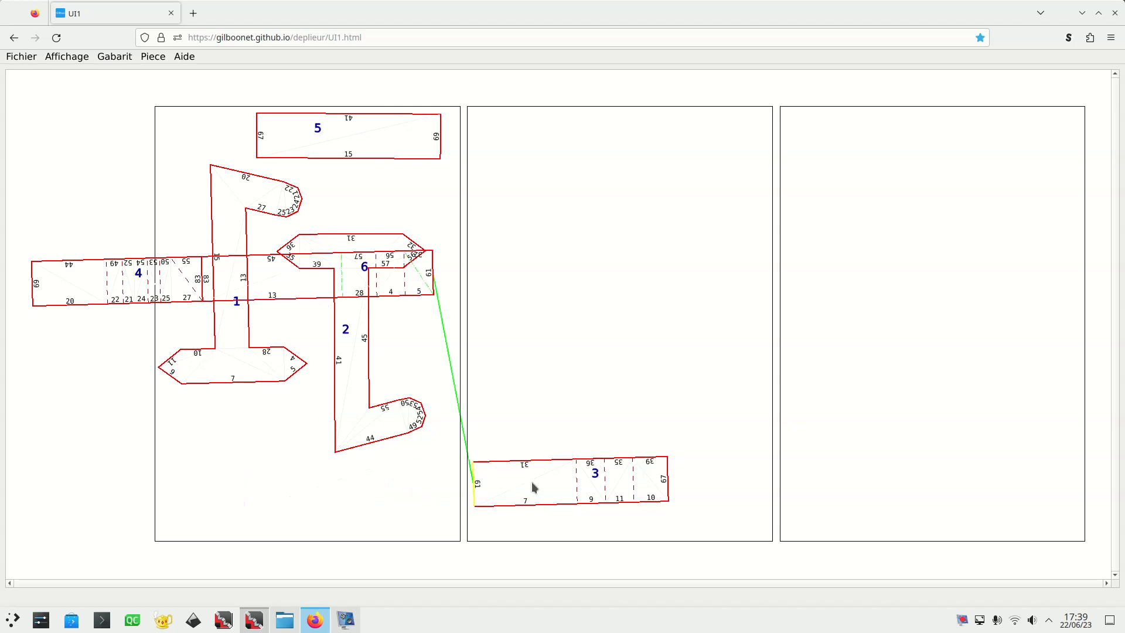
left_click(578, 489)
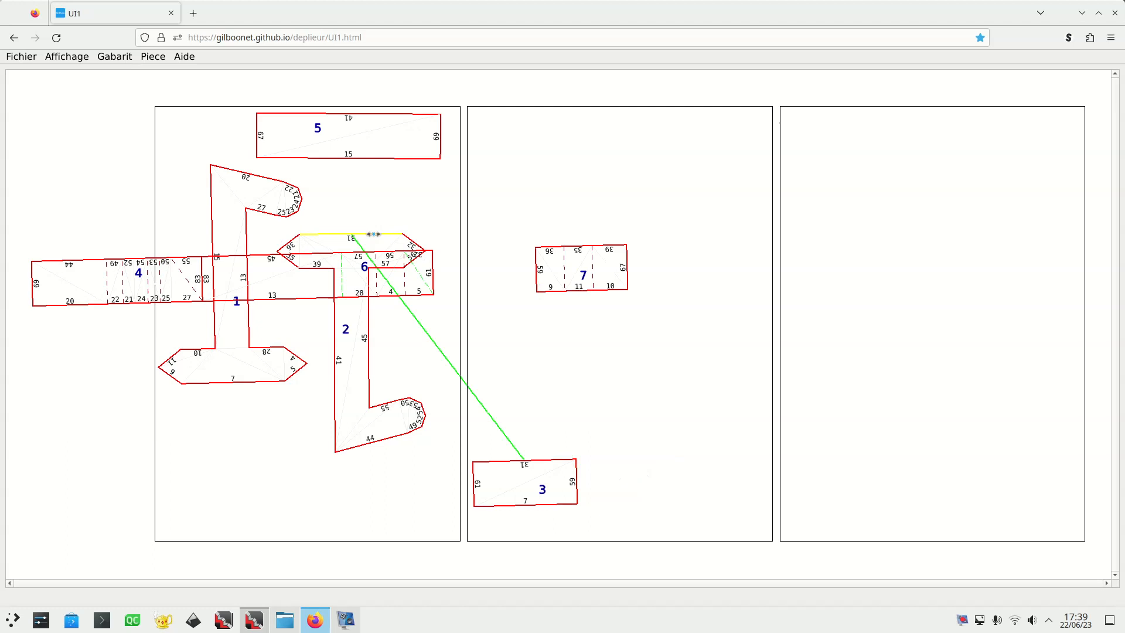
left_click(360, 233)
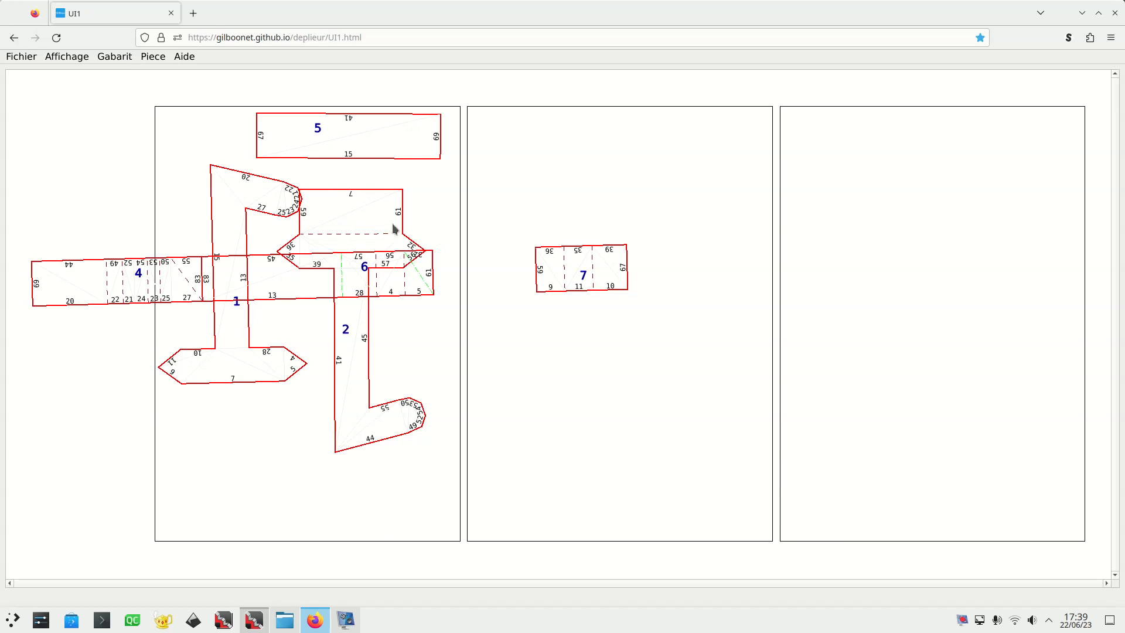
left_click_drag(345, 328, 359, 385)
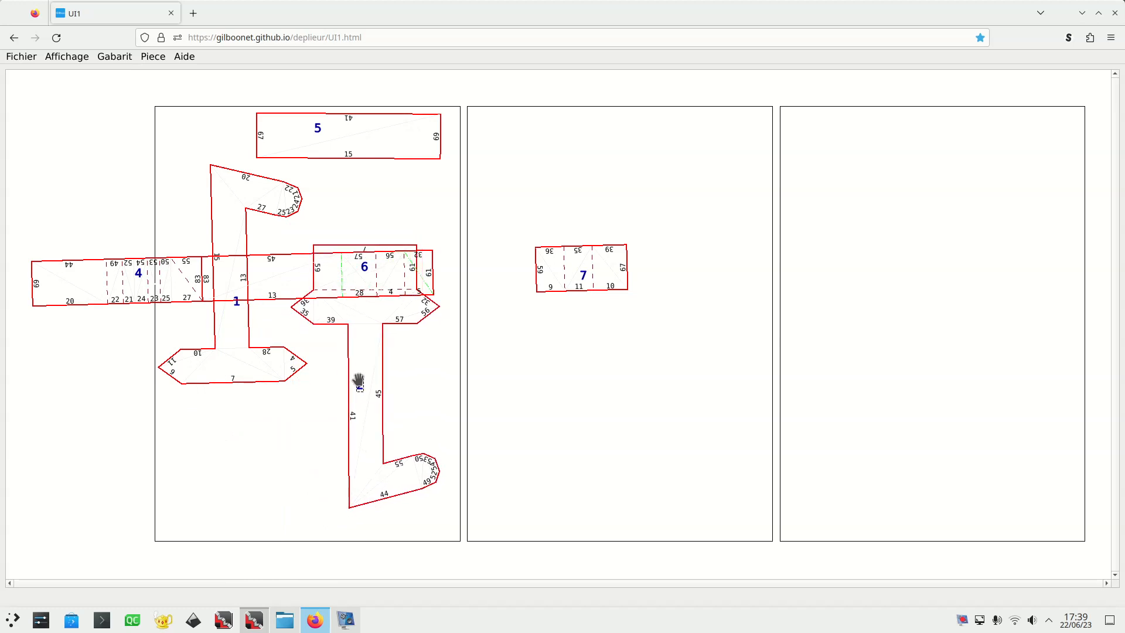
- Move strips 4 and 6 onto the second page, cut strip 6 at fold 85, and place its long section at the foot of the first page
left_click_drag(138, 274, 621, 364)
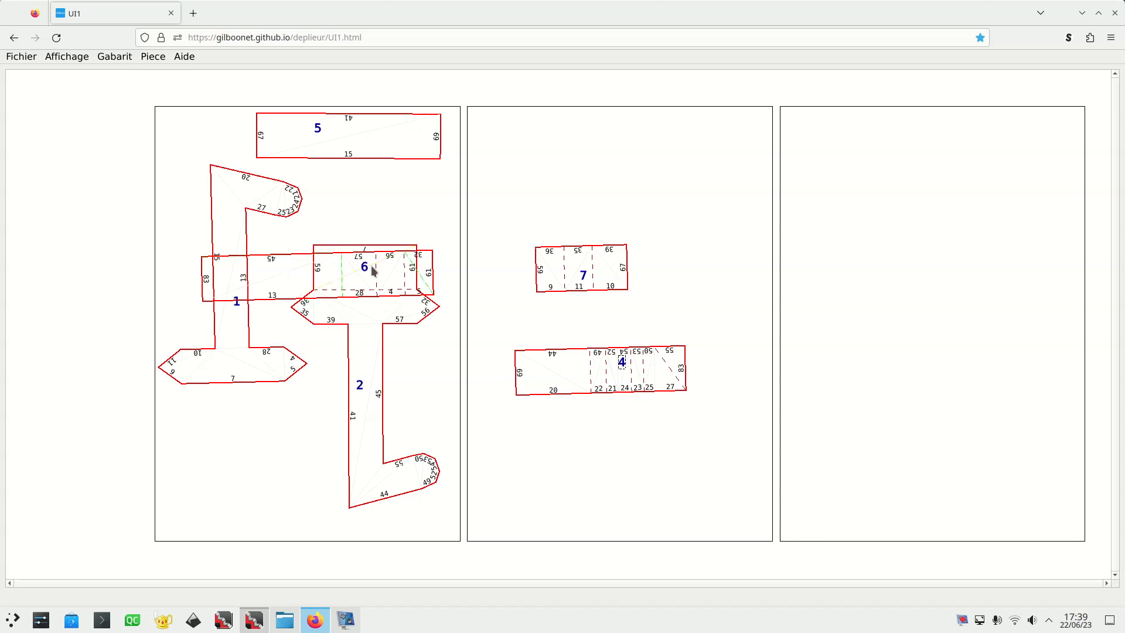
left_click_drag(358, 286, 640, 436)
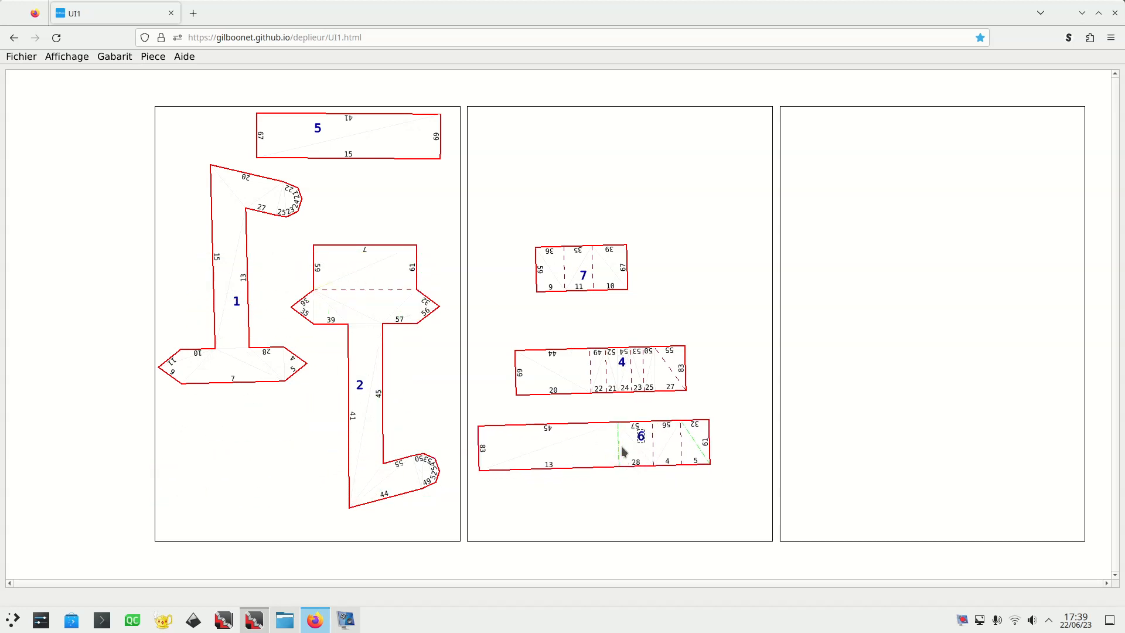
left_click(618, 447)
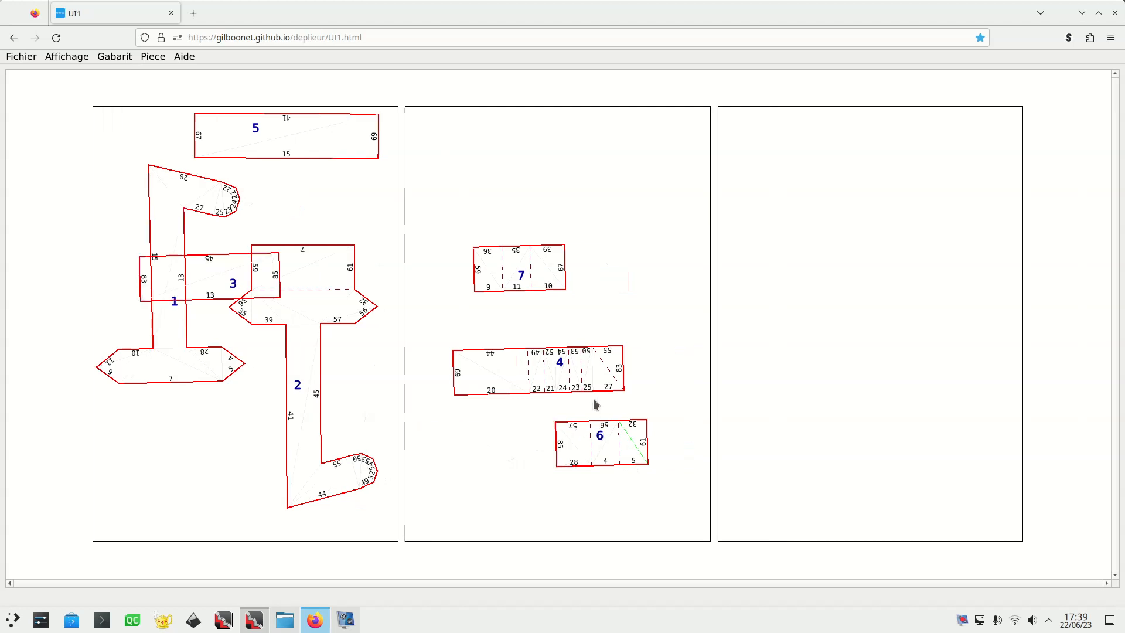
left_click_drag(231, 282, 203, 509)
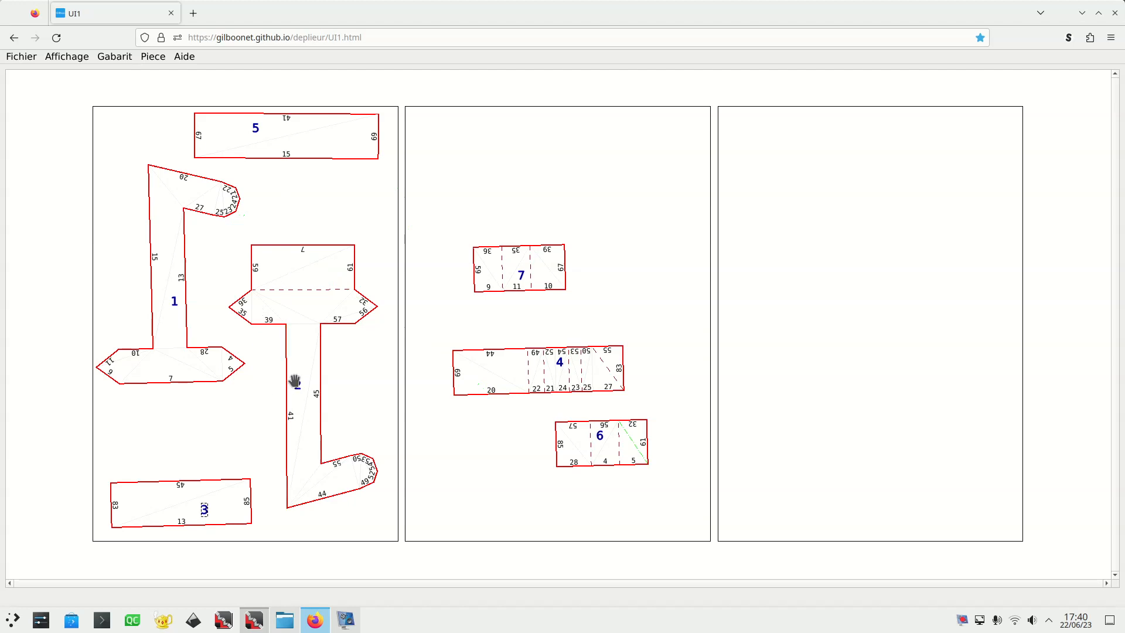
- Move piece 2 up, then cut strip 4 at fold 71 and attach the freed rectangle to edge 44 of piece 2
left_click_drag(295, 381, 299, 318)
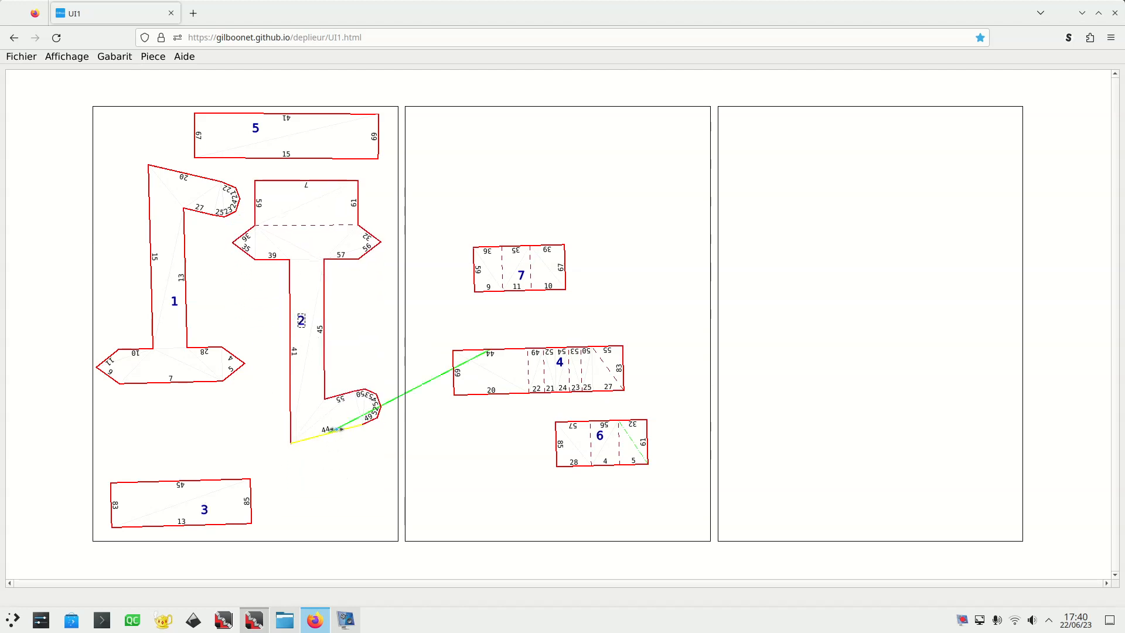
left_click(528, 362)
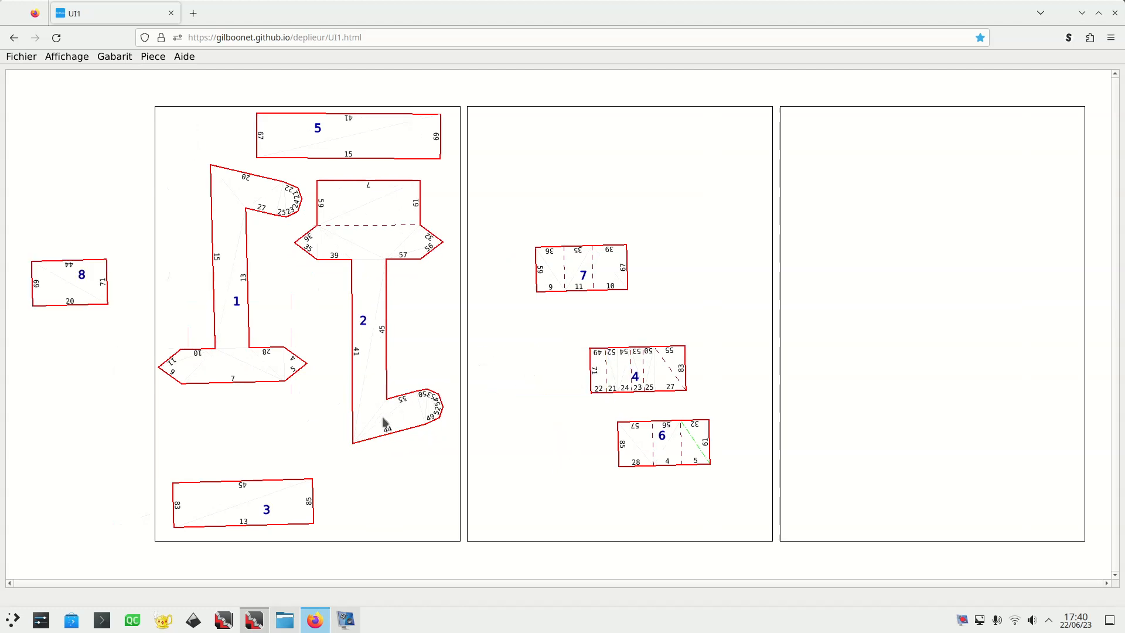
left_click(393, 431)
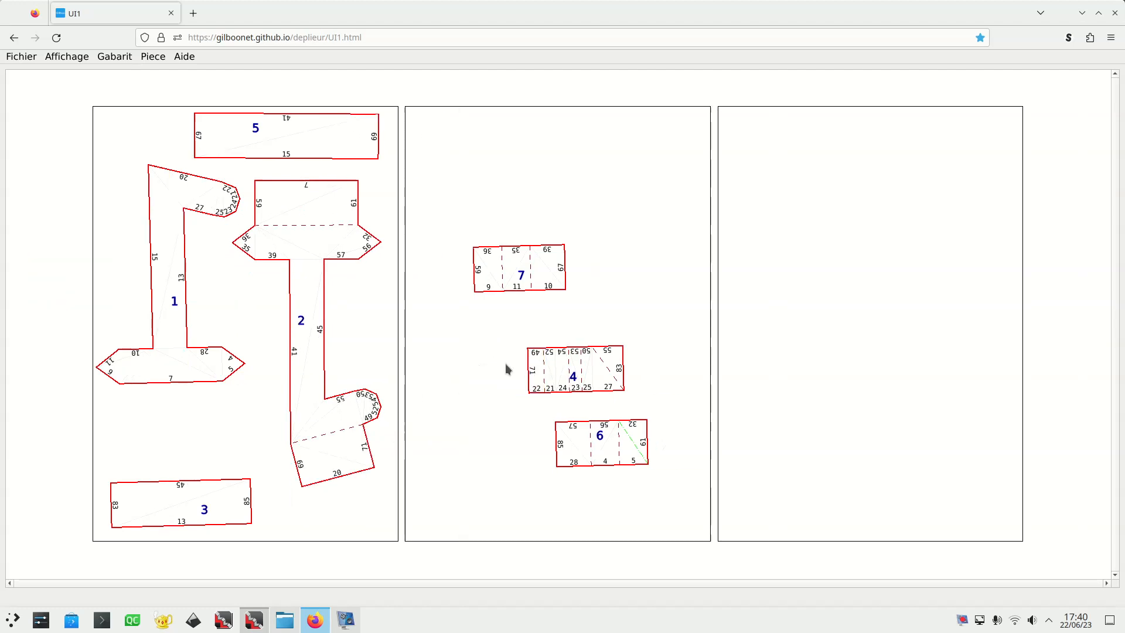
- Join piece 7 to strip 5 along edge 67 and piece 6 to strip 3 along edge 85
left_click_drag(523, 275, 168, 433)
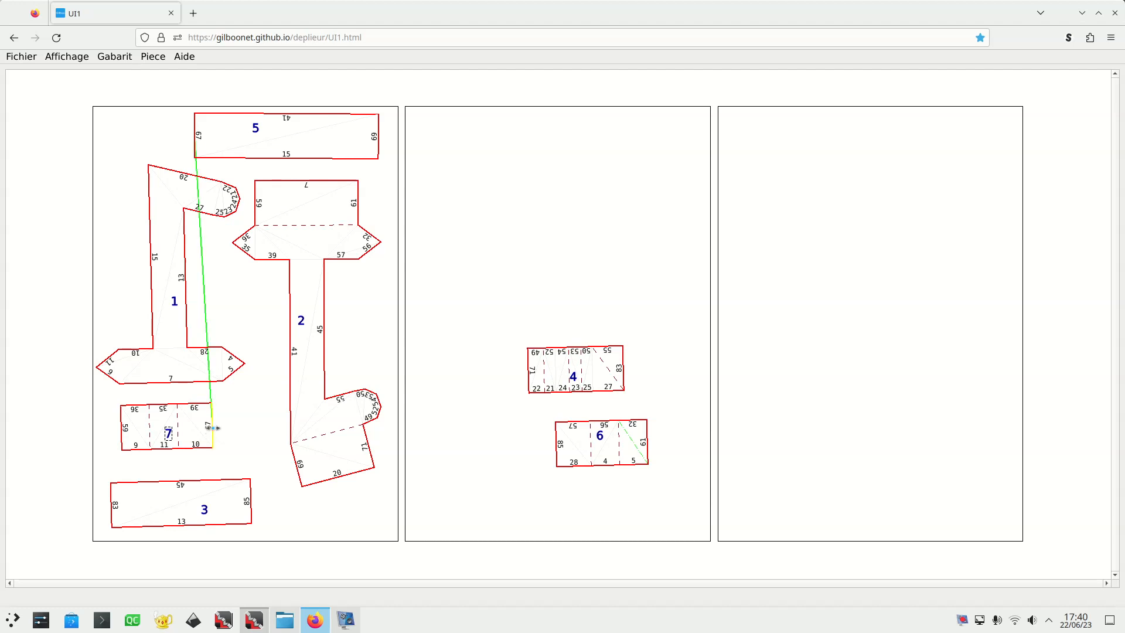
left_click(194, 135)
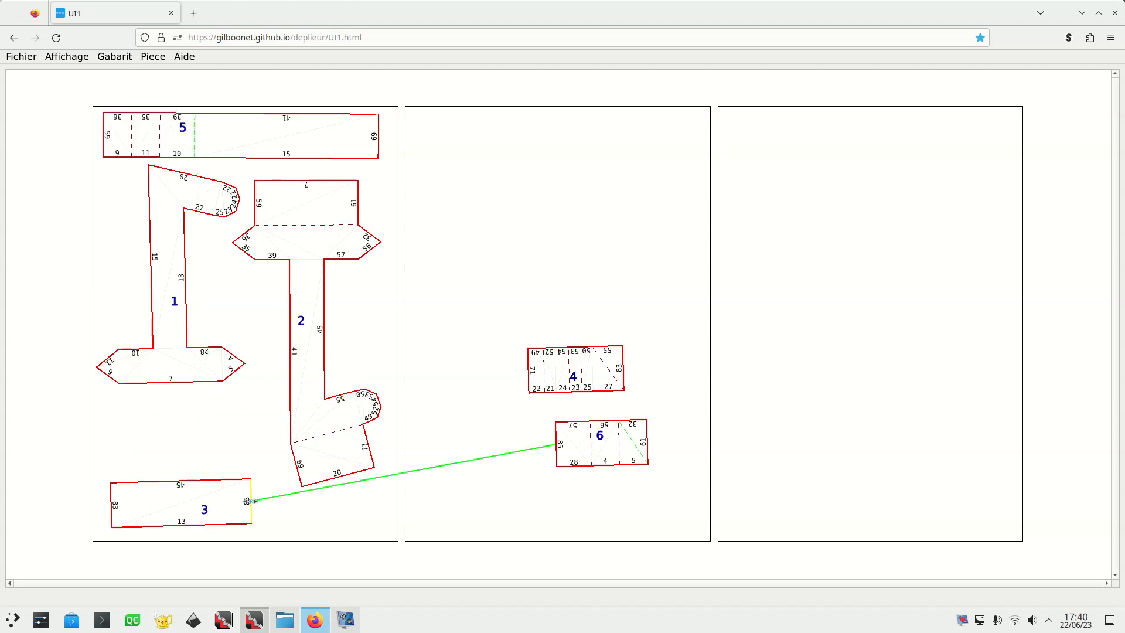
left_click(249, 502)
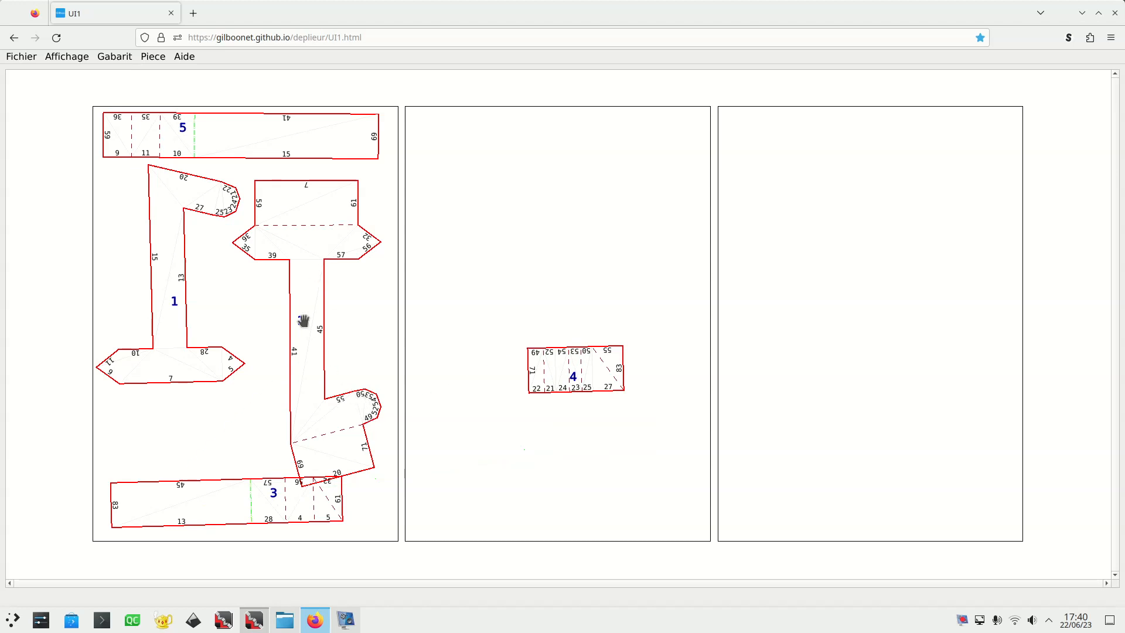
- Reposition piece 2 and strip 3 so they no longer overlap, and join piece 4 to strip 3 along edge 83
left_click_drag(303, 321, 302, 305)
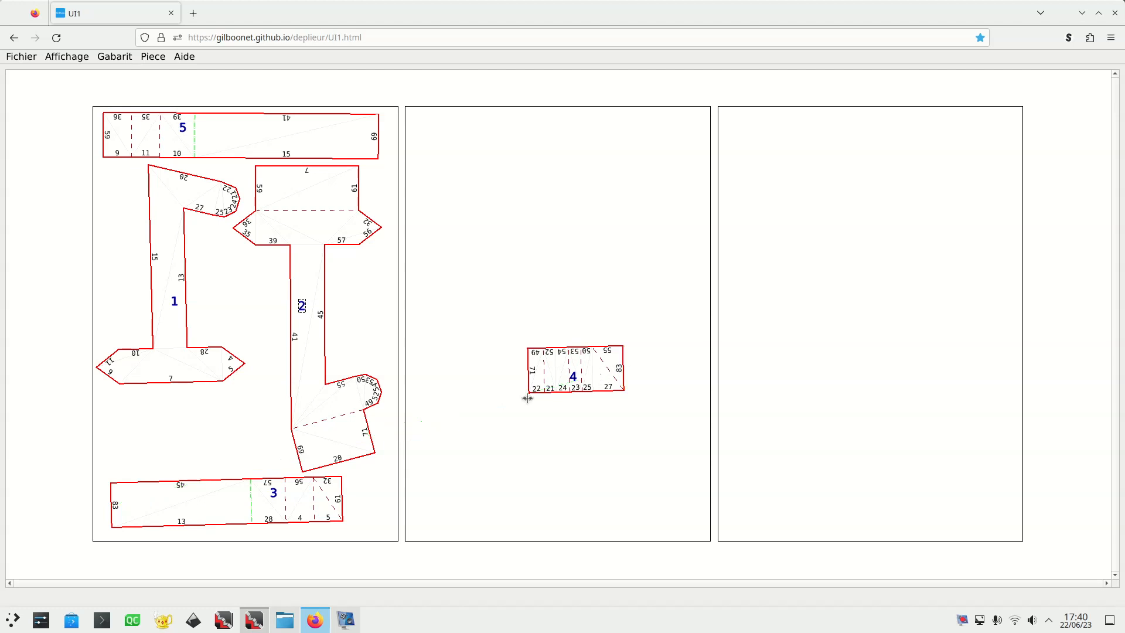
left_click_drag(273, 491, 315, 489)
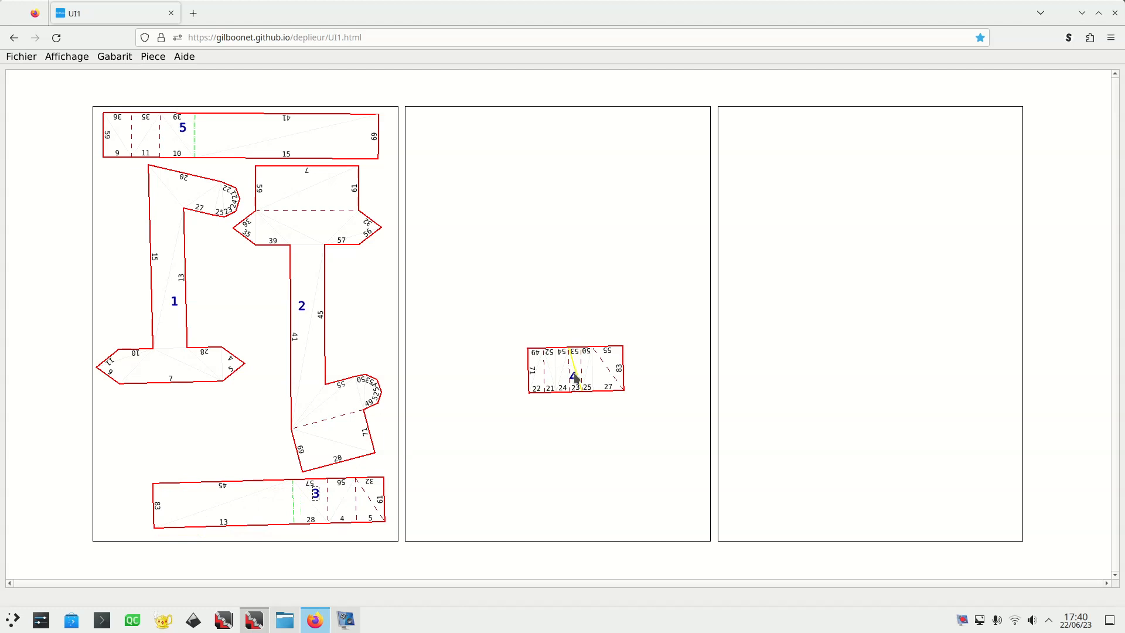
left_click_drag(574, 377, 115, 506)
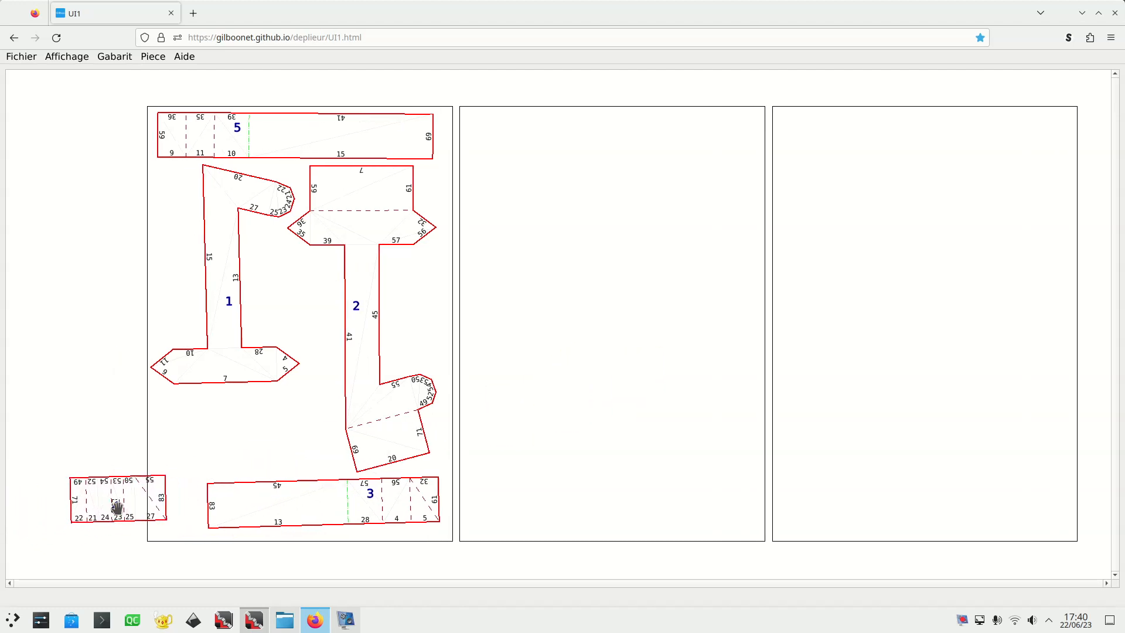
left_click(210, 507)
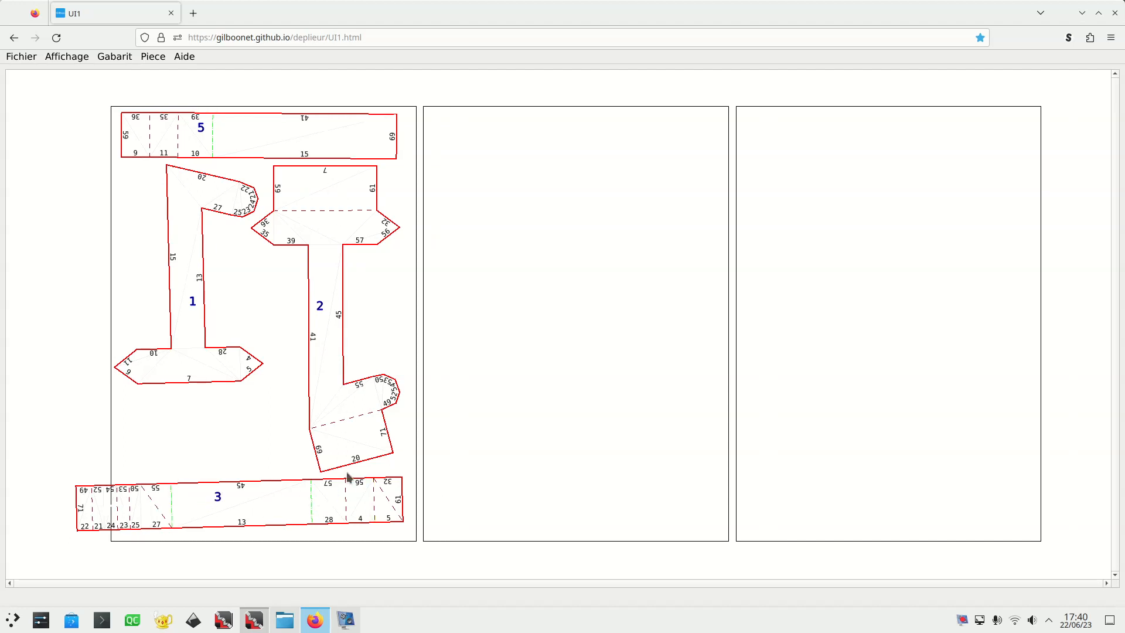
- Shift strip 5 toward the page's right edge, then cut strip 3 at fold 81 and place the small section below piece 1
left_click_drag(200, 129, 214, 128)
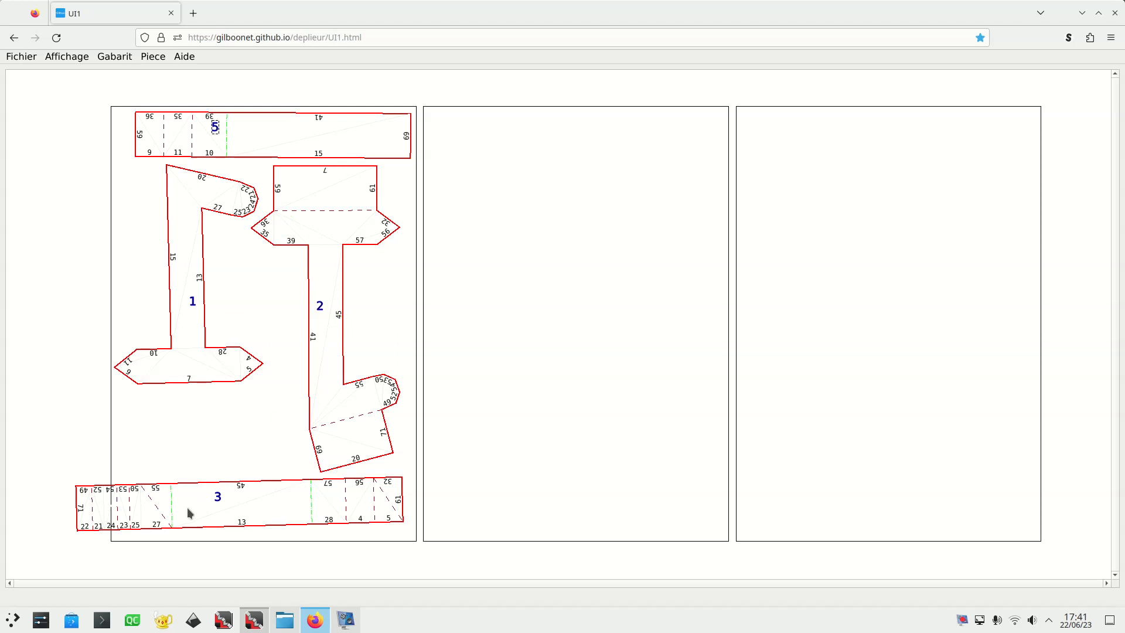
left_click(140, 510)
left_click_drag(101, 273, 210, 408)
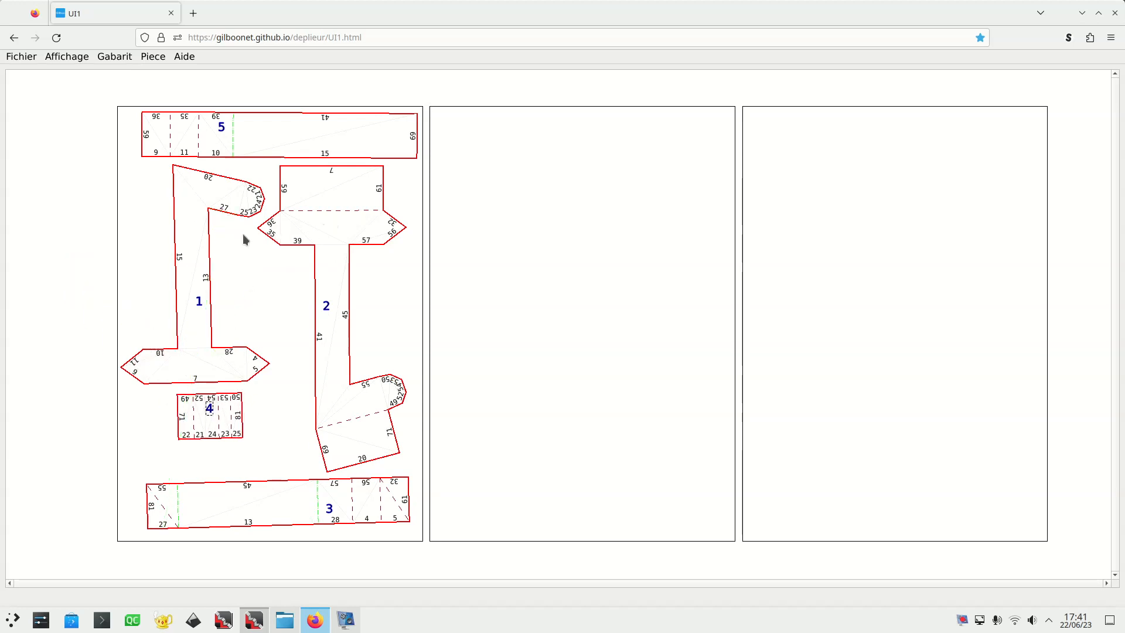
- Save the arranged layout as demo1.dat in Téléchargements, overwriting the existing file
left_click(27, 58)
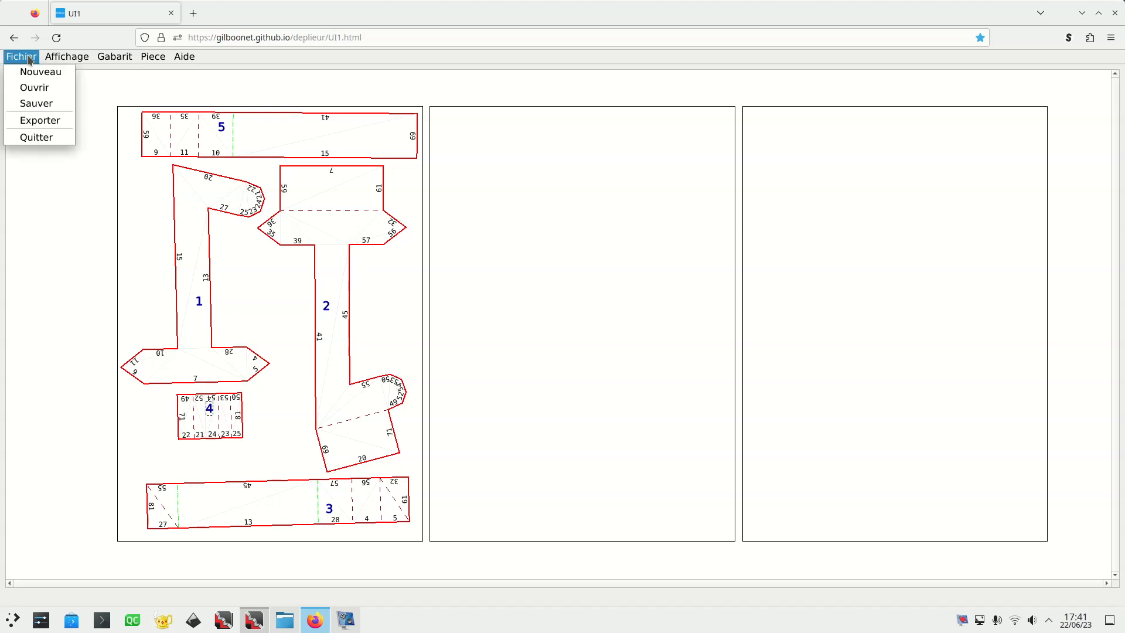
left_click(49, 105)
left_click(422, 222)
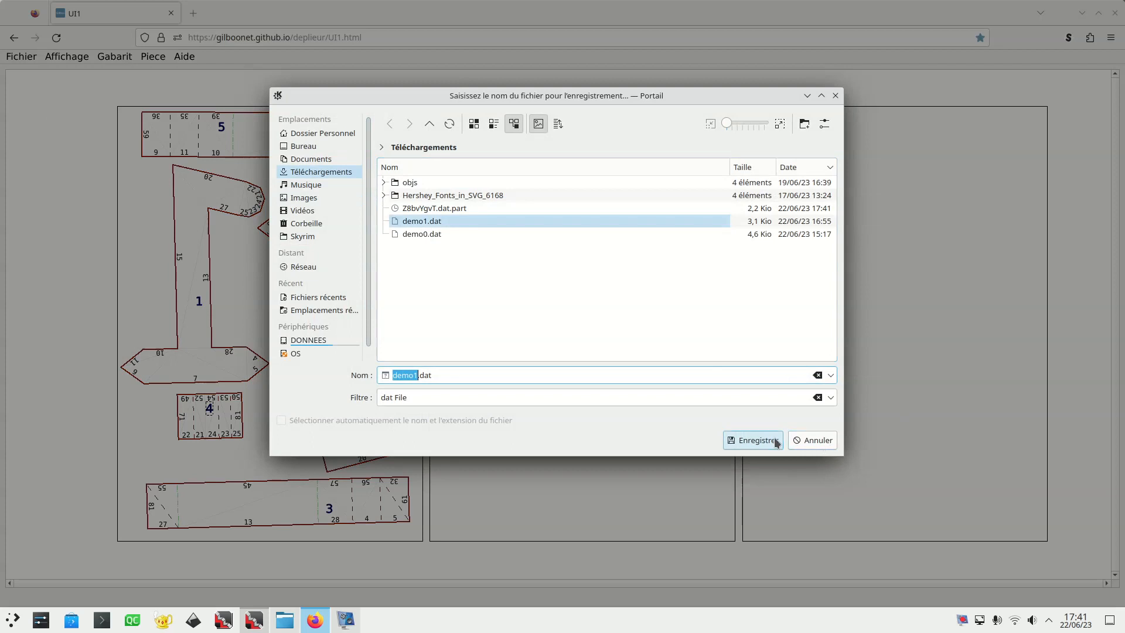
left_click(753, 440)
left_click(608, 281)
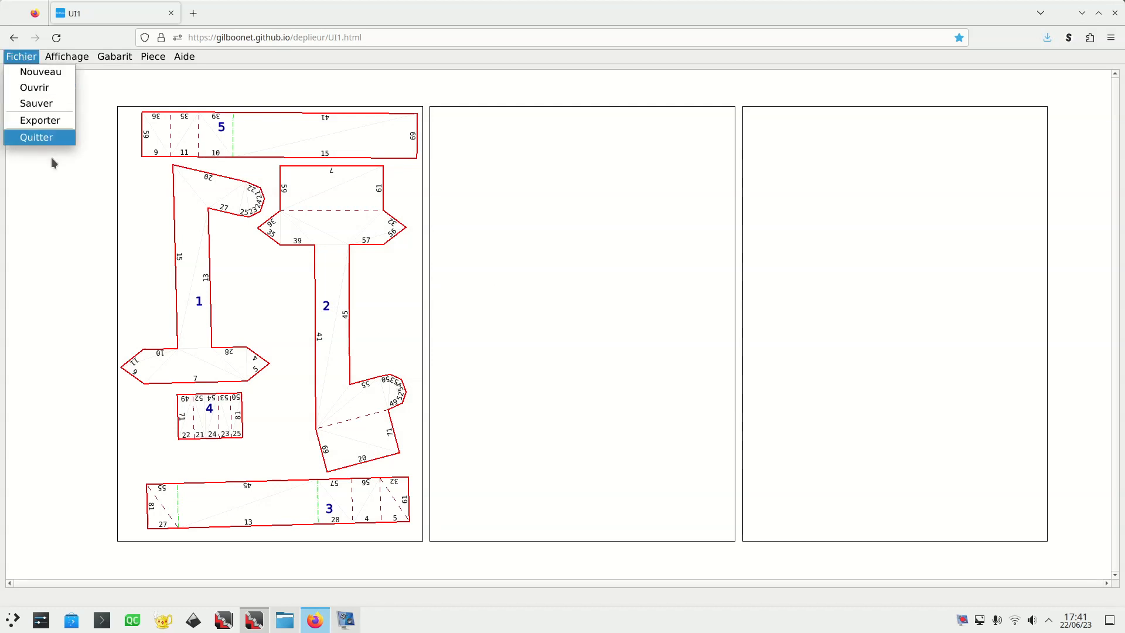
- Export the layout as 1.svg in Téléchargements, overwriting the existing file
left_click(51, 124)
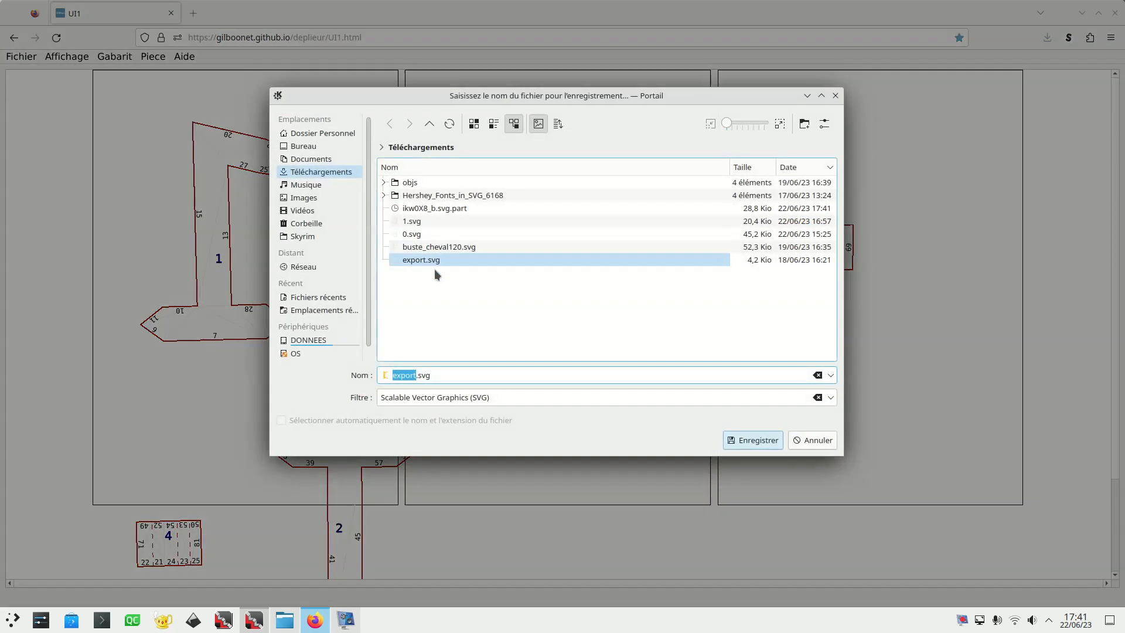
left_click(419, 220)
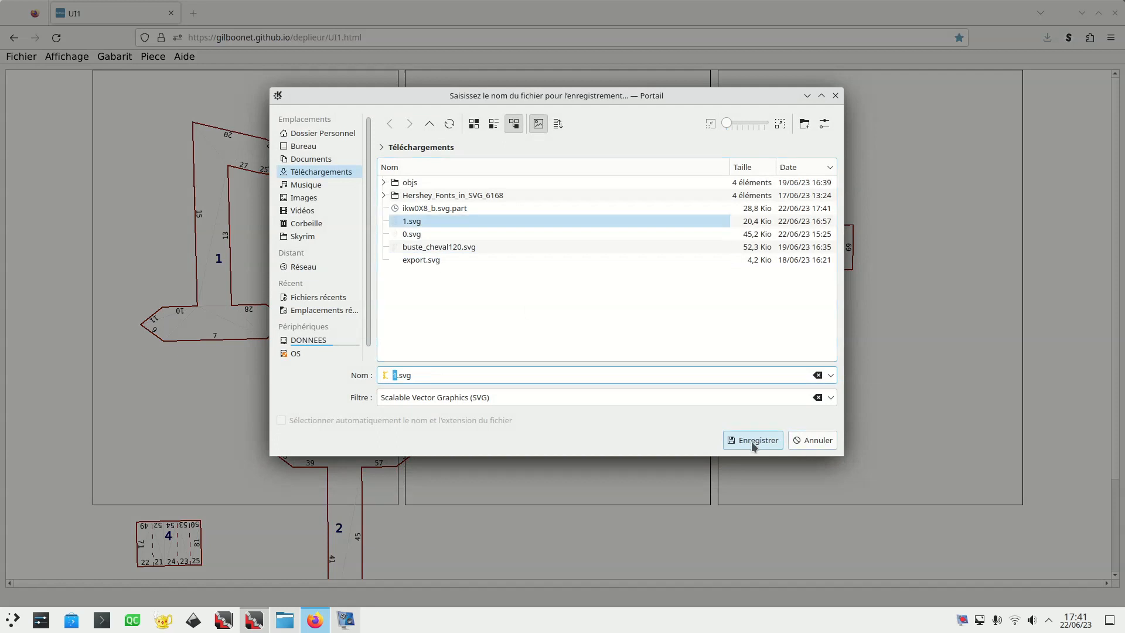
left_click(754, 440)
left_click(592, 278)
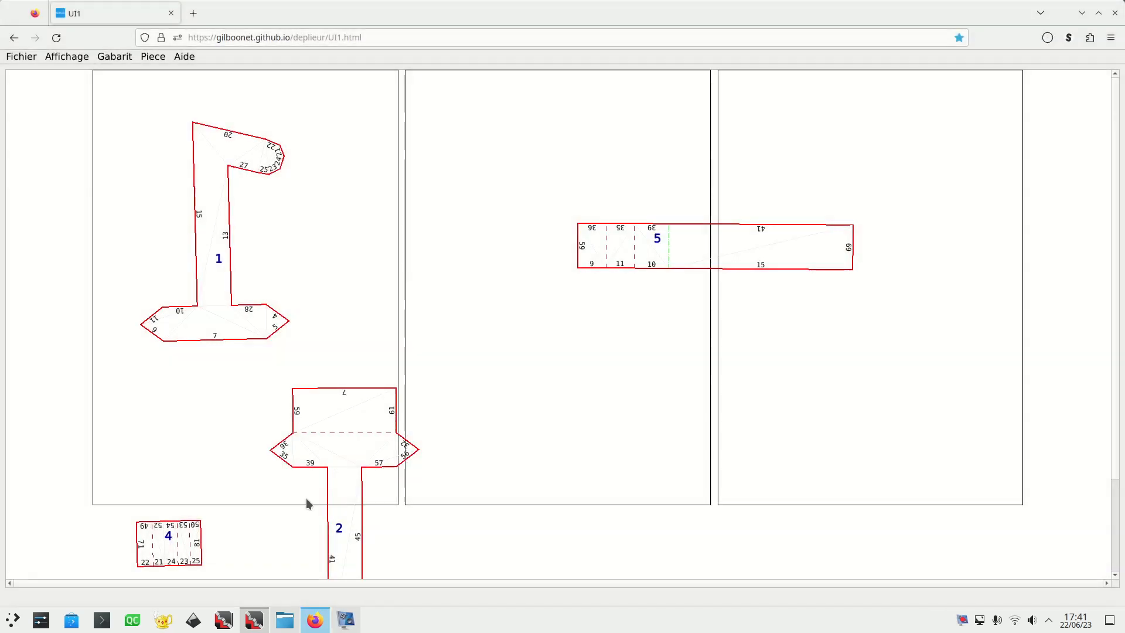
- Launch Inkscape with a new document and minimise its window to return to the unfolder
left_click(193, 621)
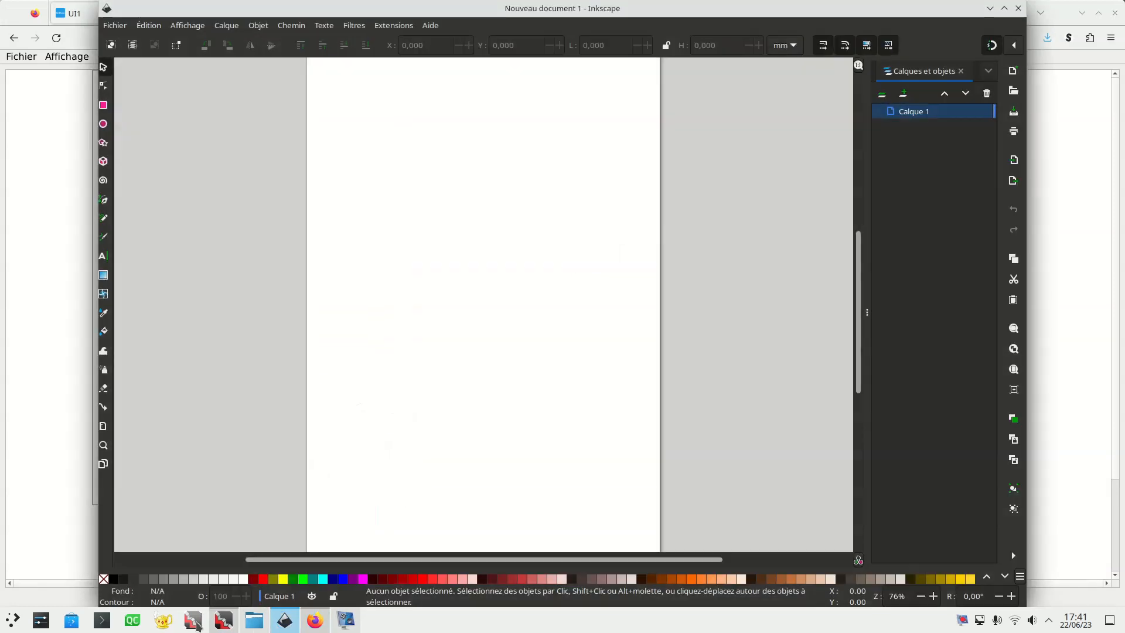
left_click(990, 8)
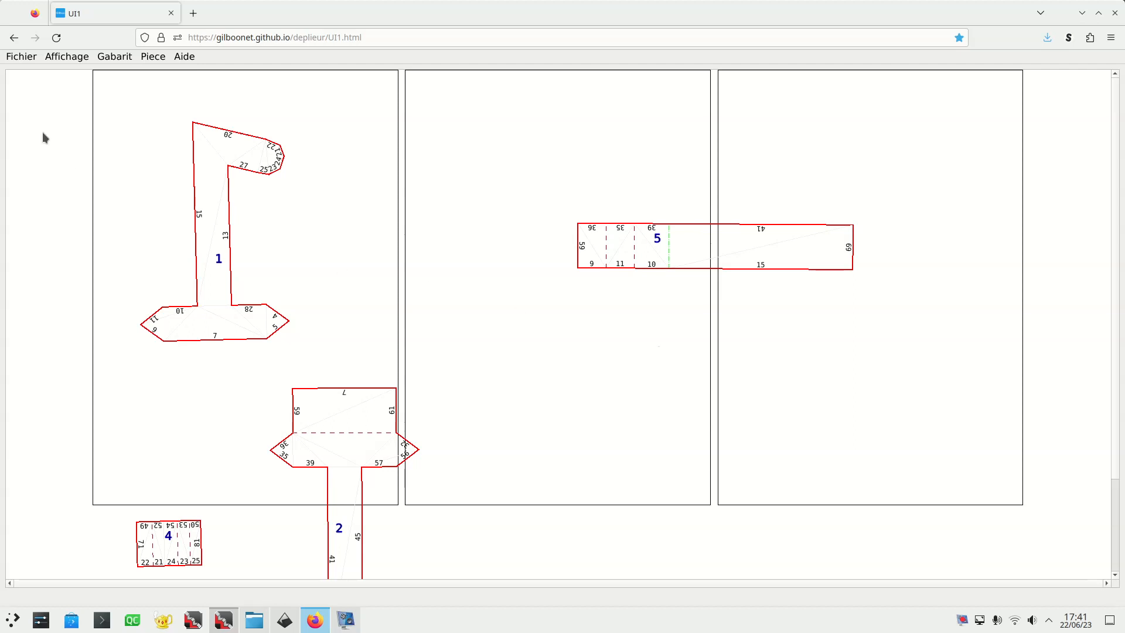
- Reopen the saved layout demo1.dat from Téléchargements
left_click(24, 56)
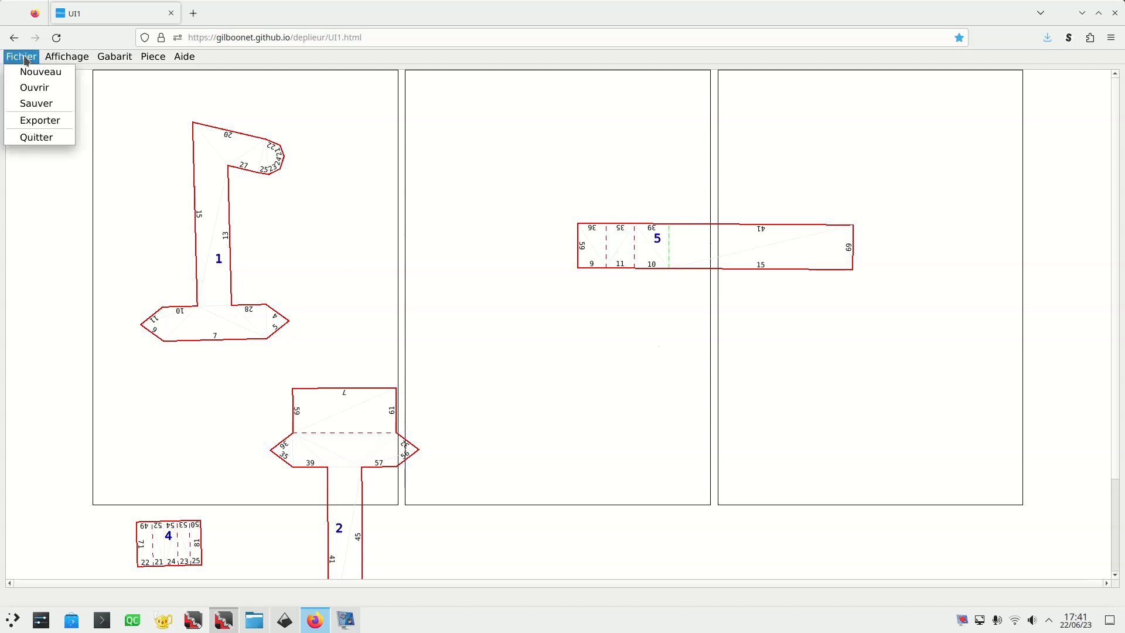
left_click(50, 89)
left_click(428, 210)
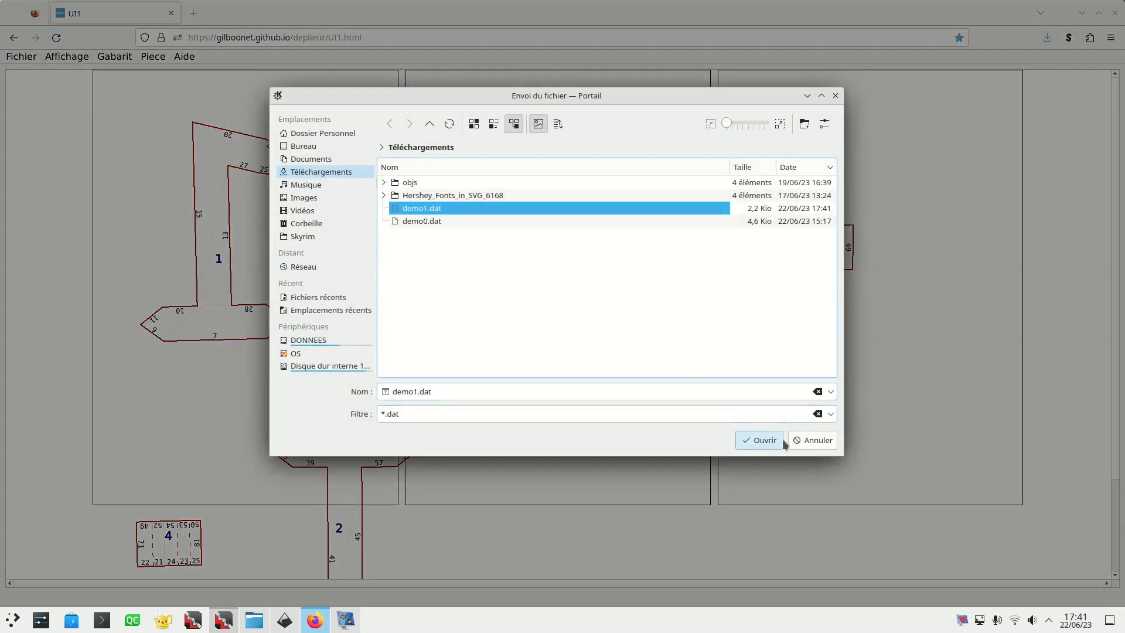
left_click(765, 440)
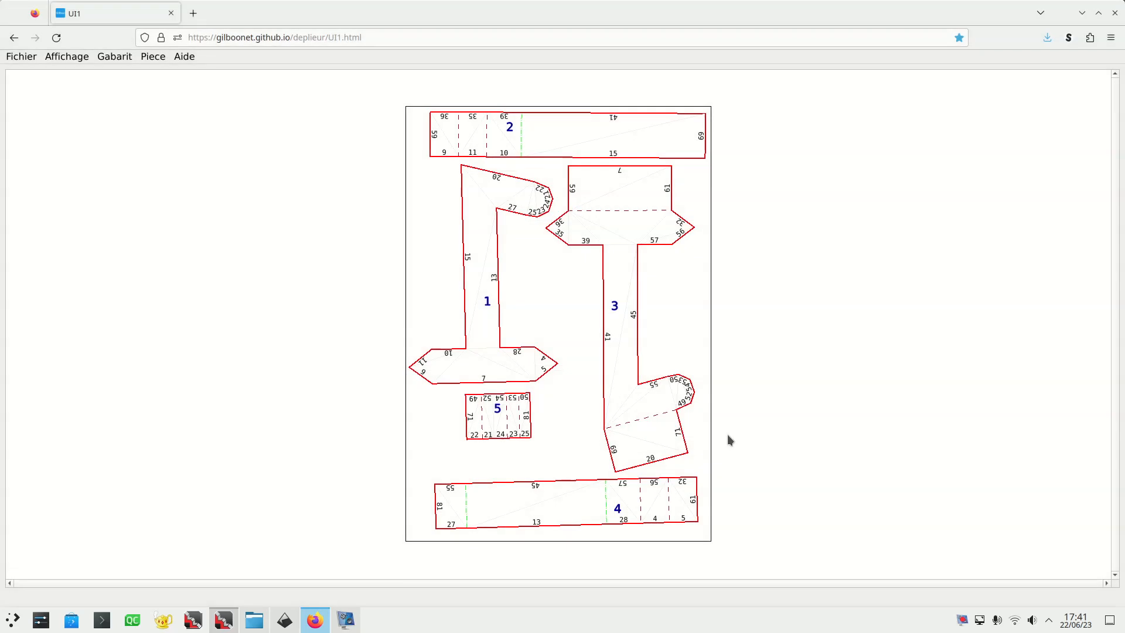
- Export the reloaded single-page layout over the existing 1.svg in Téléchargements
left_click(21, 58)
left_click(47, 119)
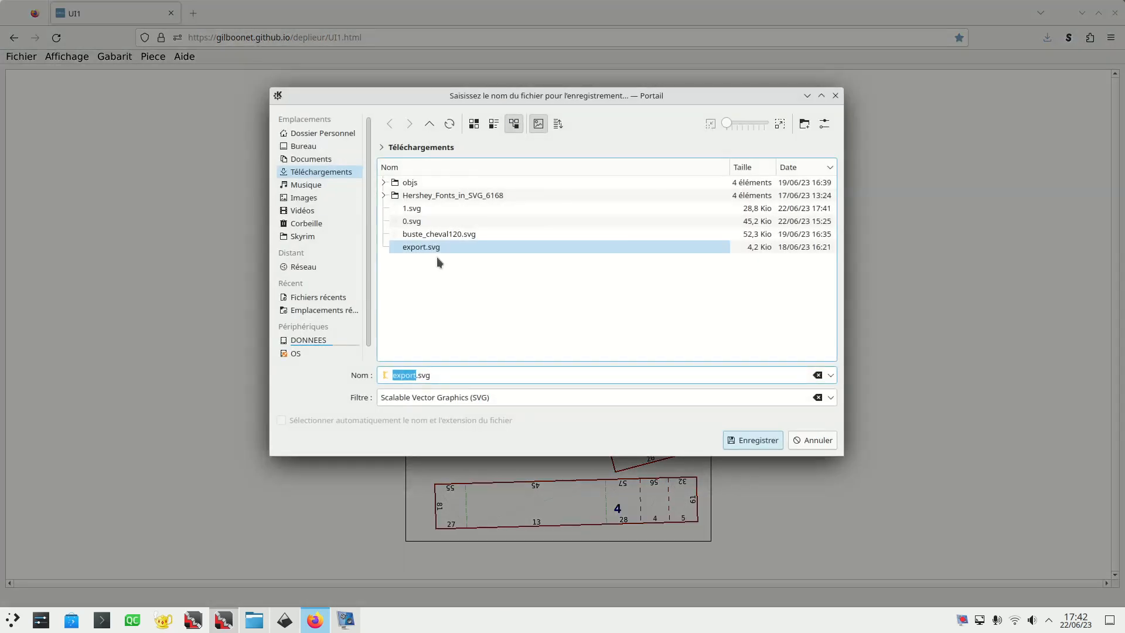
left_click(418, 221)
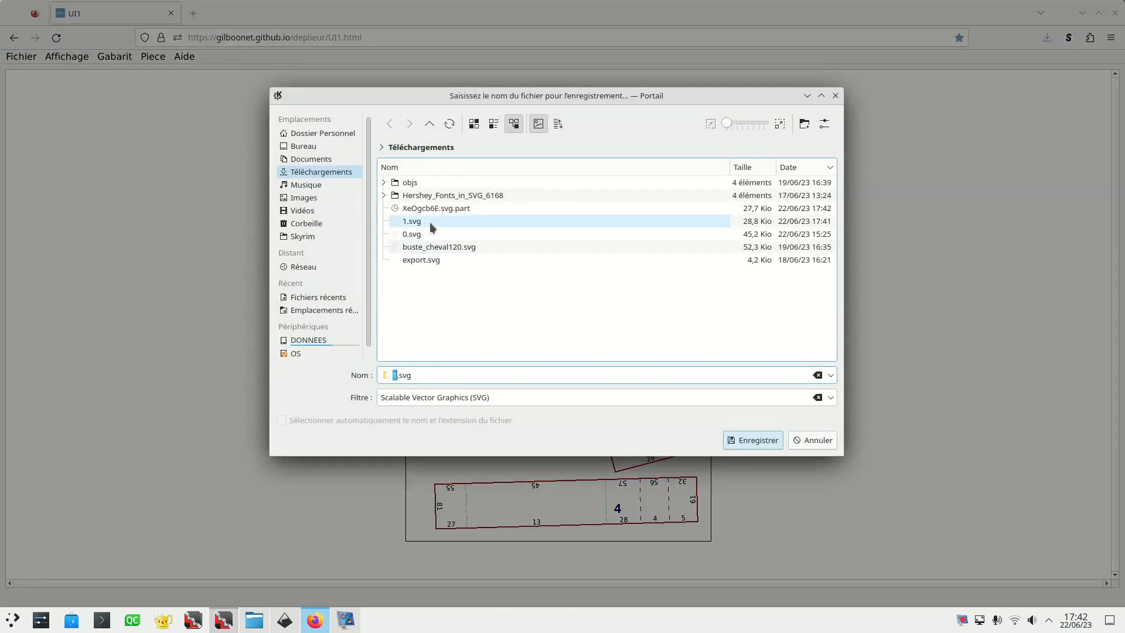
left_click(752, 440)
left_click(585, 278)
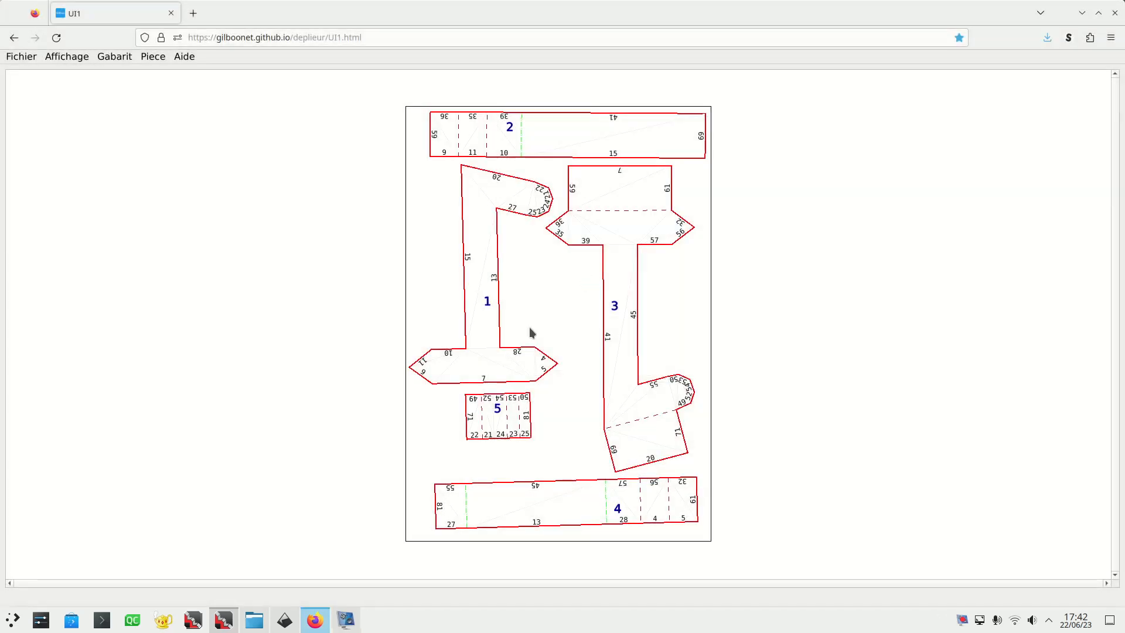
- Switch to Inkscape and open the exported 1.svg from the Downloads folder
left_click(284, 621)
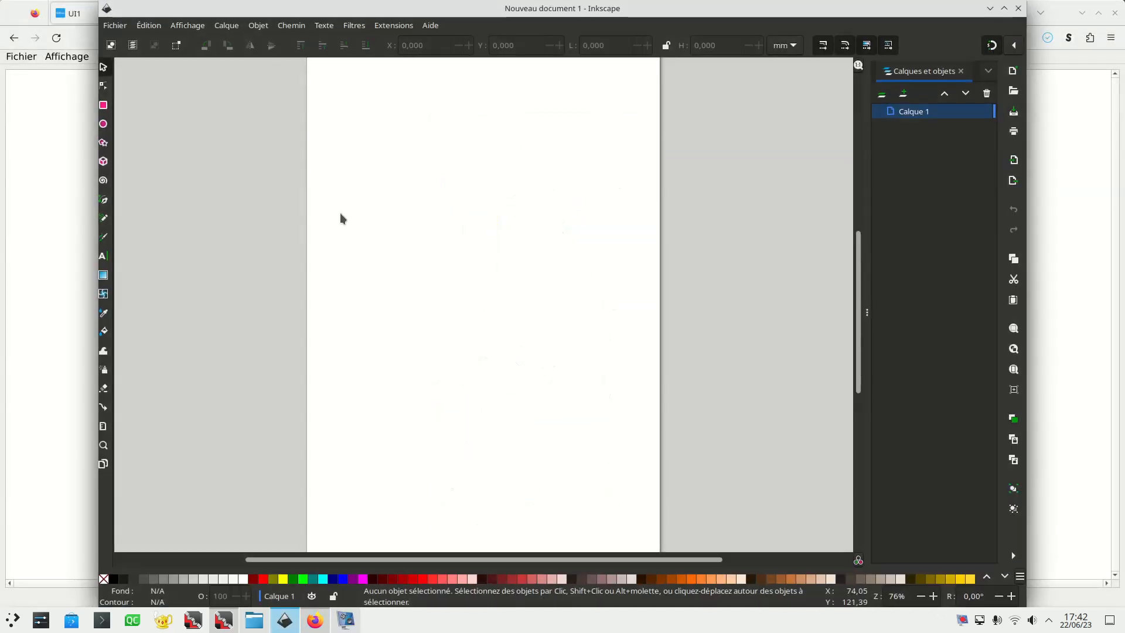
left_click(115, 25)
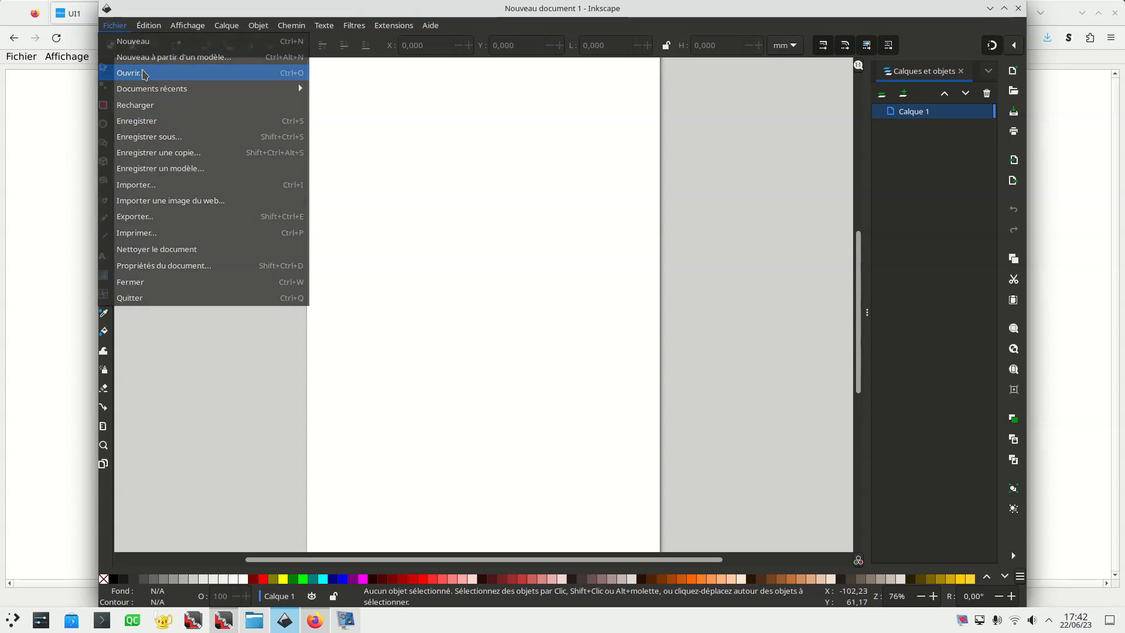
left_click(144, 74)
left_click(439, 243)
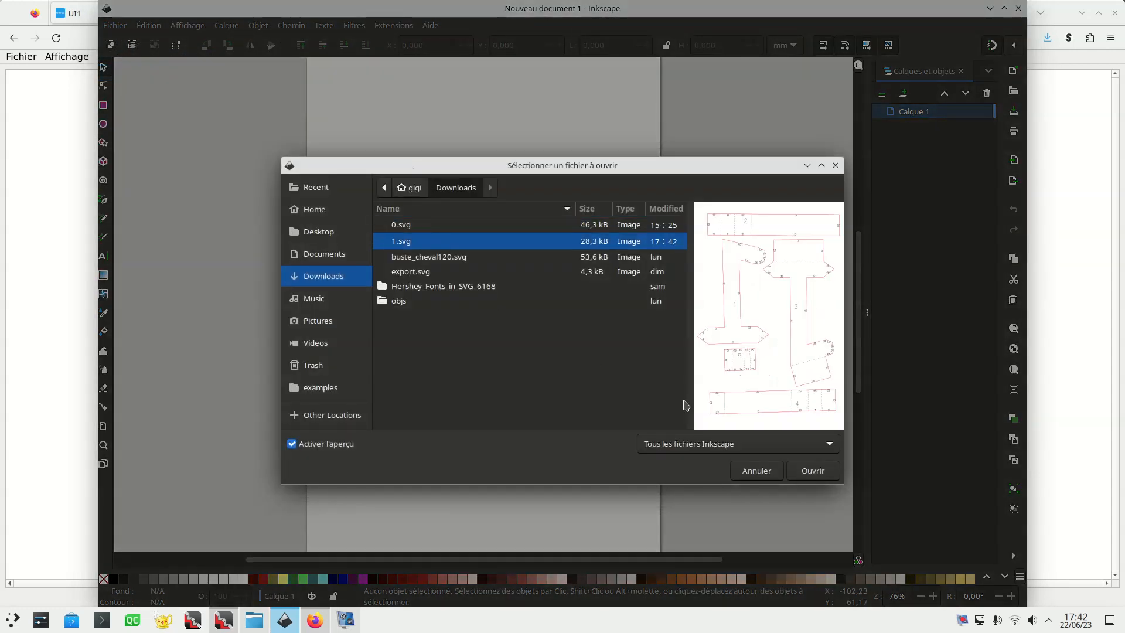
left_click(789, 473)
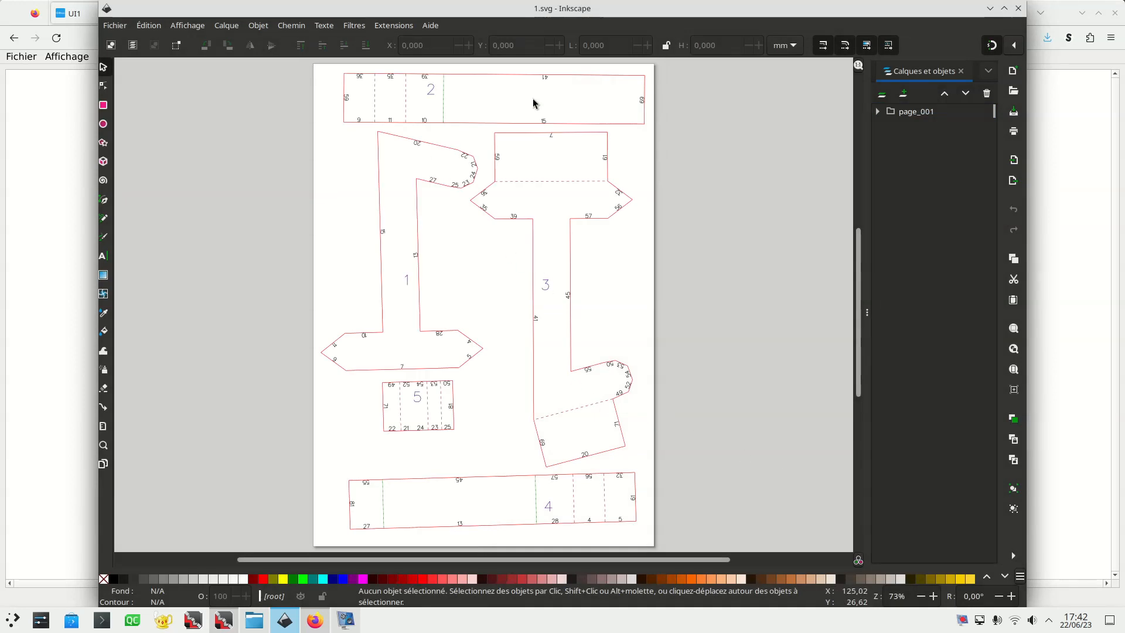
- Return to the unfolder in the browser and optimise the template's edge numbers
left_click(43, 321)
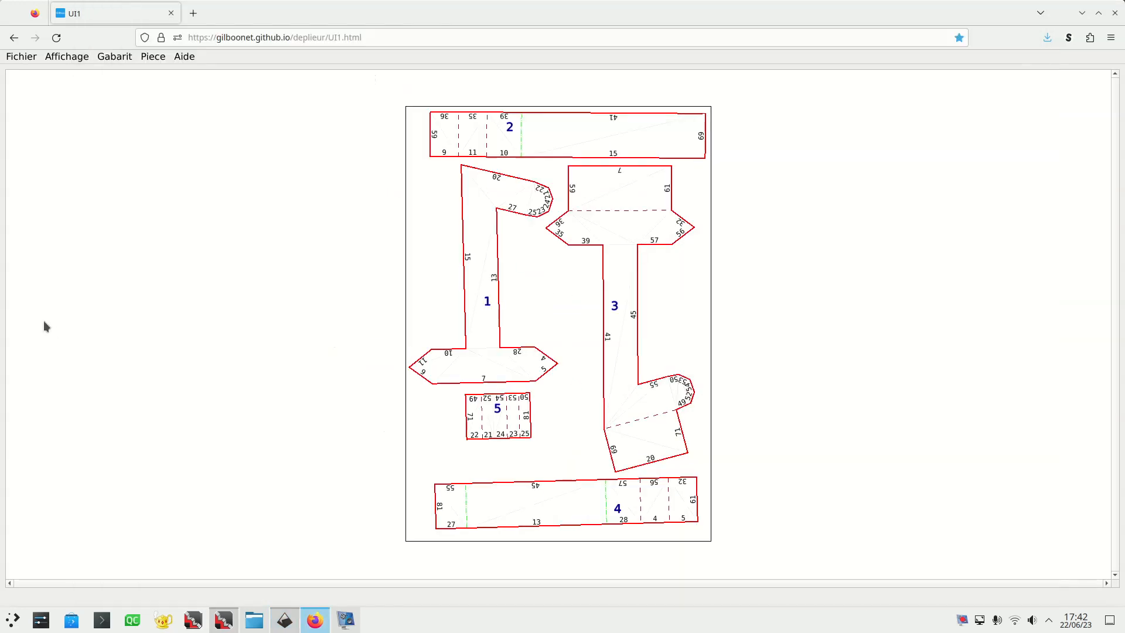
left_click(122, 57)
left_click(136, 87)
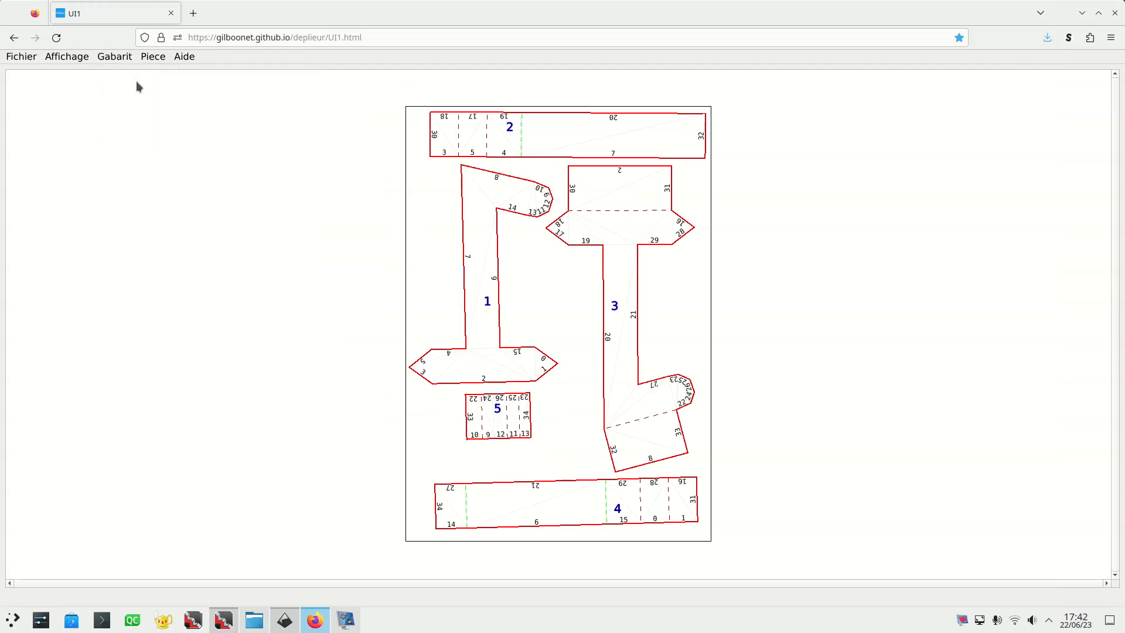
- Set the tab mode to one tab per edge pair and shift piece 2 sideways so its end tab fits inside the page
left_click(115, 57)
mouse_move(136, 106)
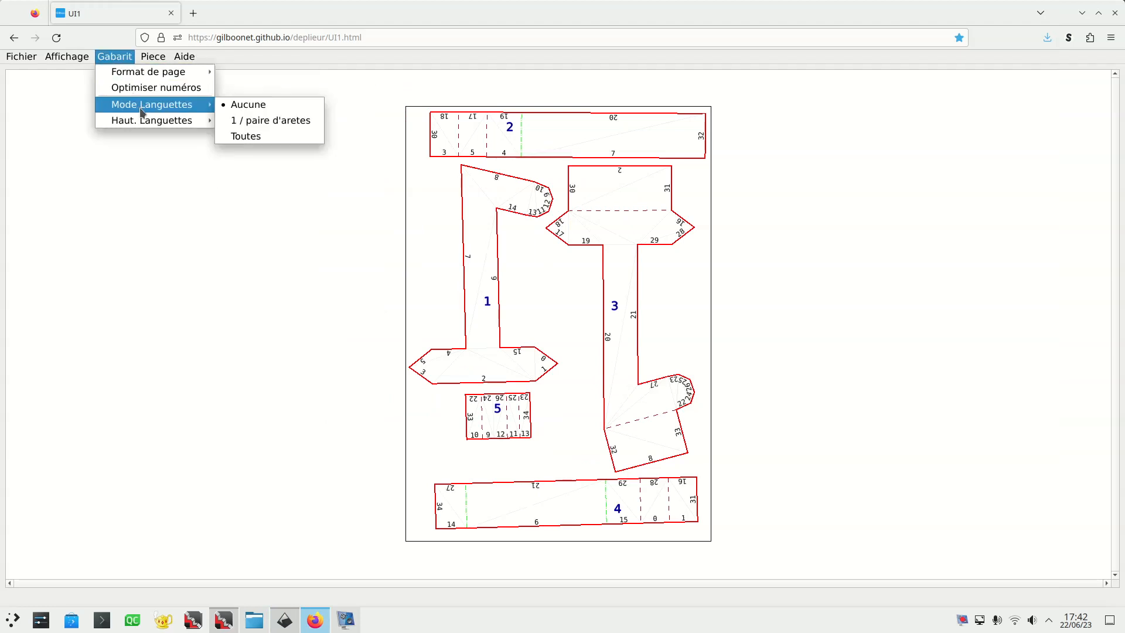
left_click(246, 123)
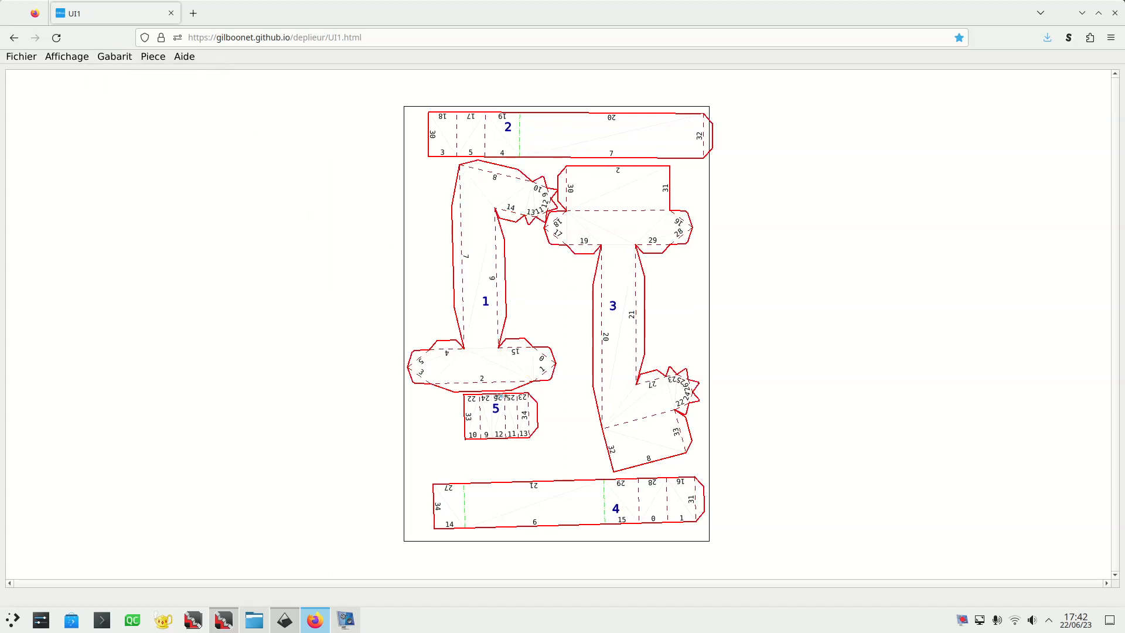
left_click_drag(508, 127, 491, 128)
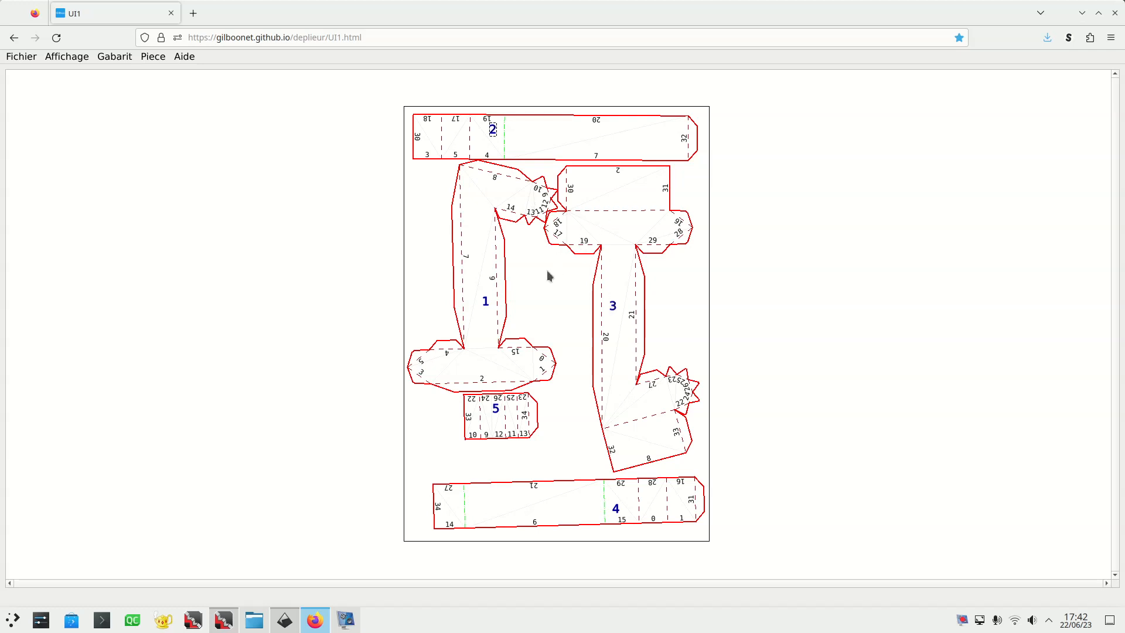
- Export the tabbed layout over the existing 1.svg in Téléchargements
left_click(25, 58)
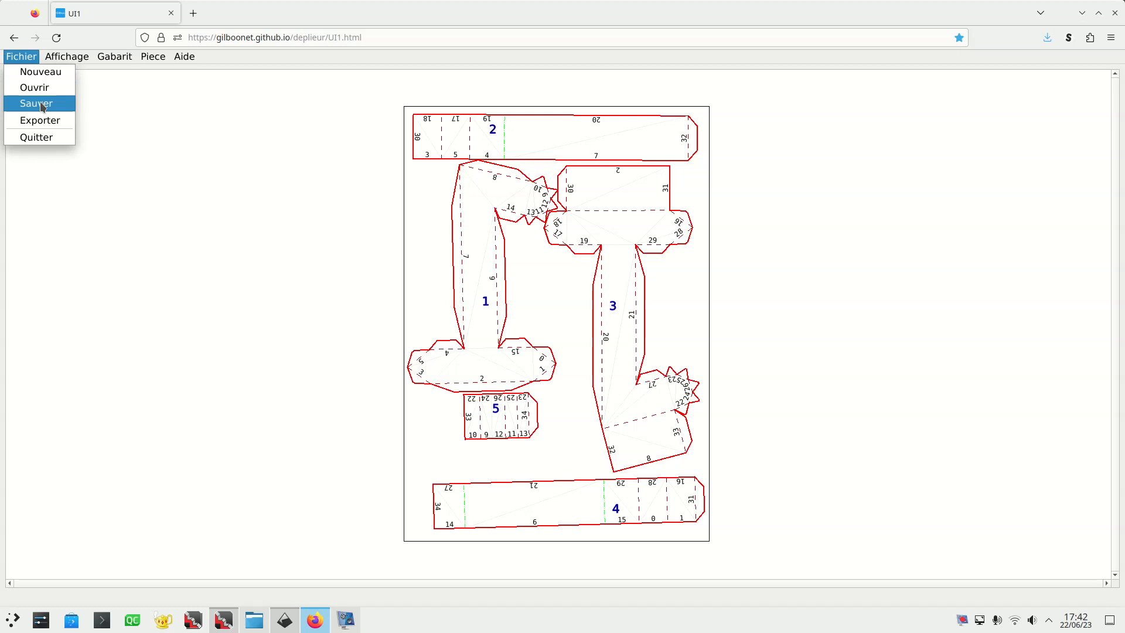
left_click(52, 121)
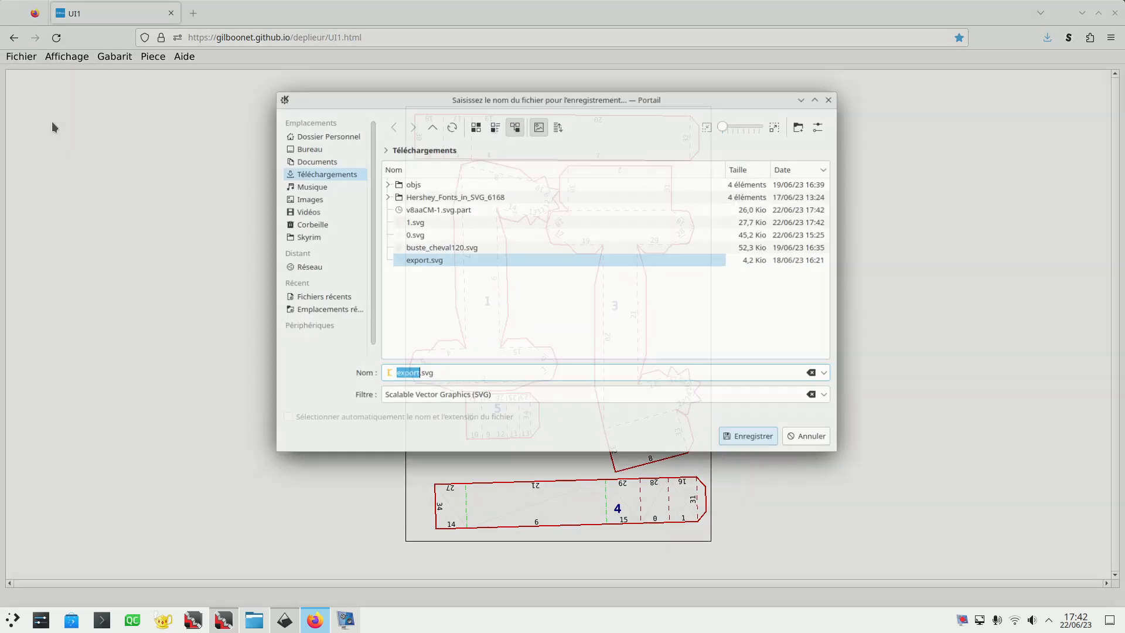
left_click(409, 223)
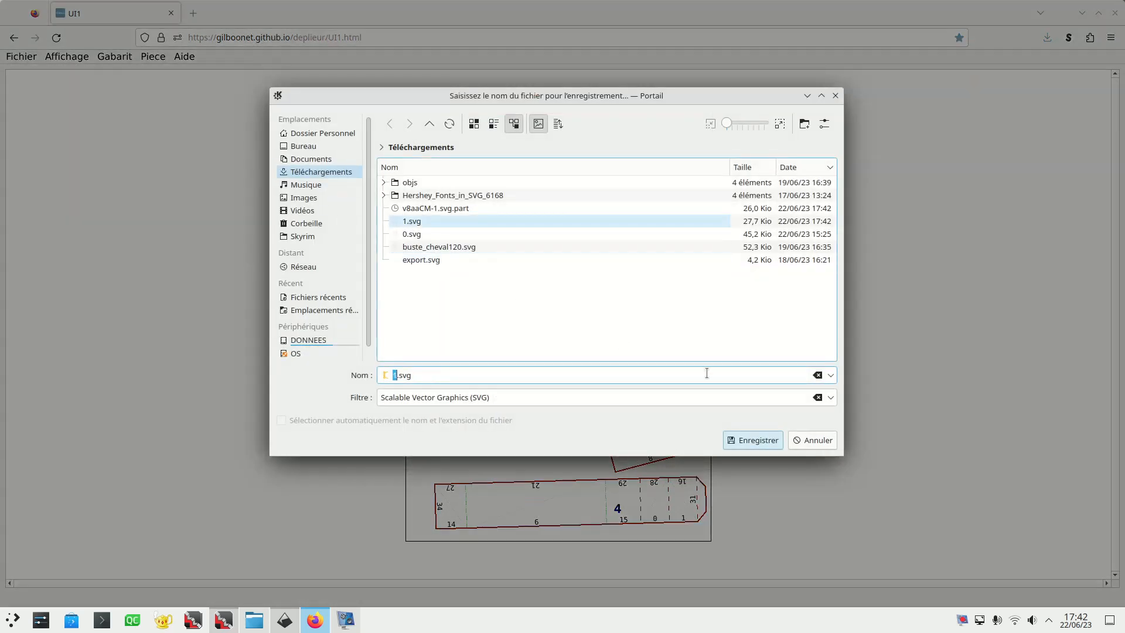
left_click(756, 439)
left_click(589, 277)
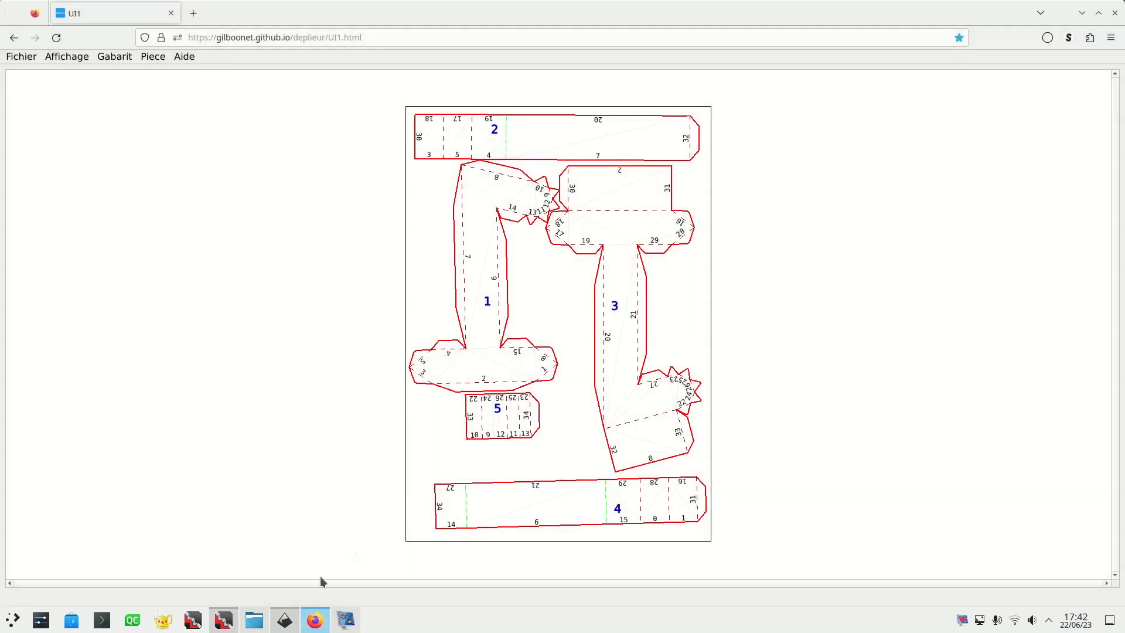
- Switch to Inkscape and reload 1.svg from disk
left_click(287, 620)
left_click(115, 25)
left_click(166, 105)
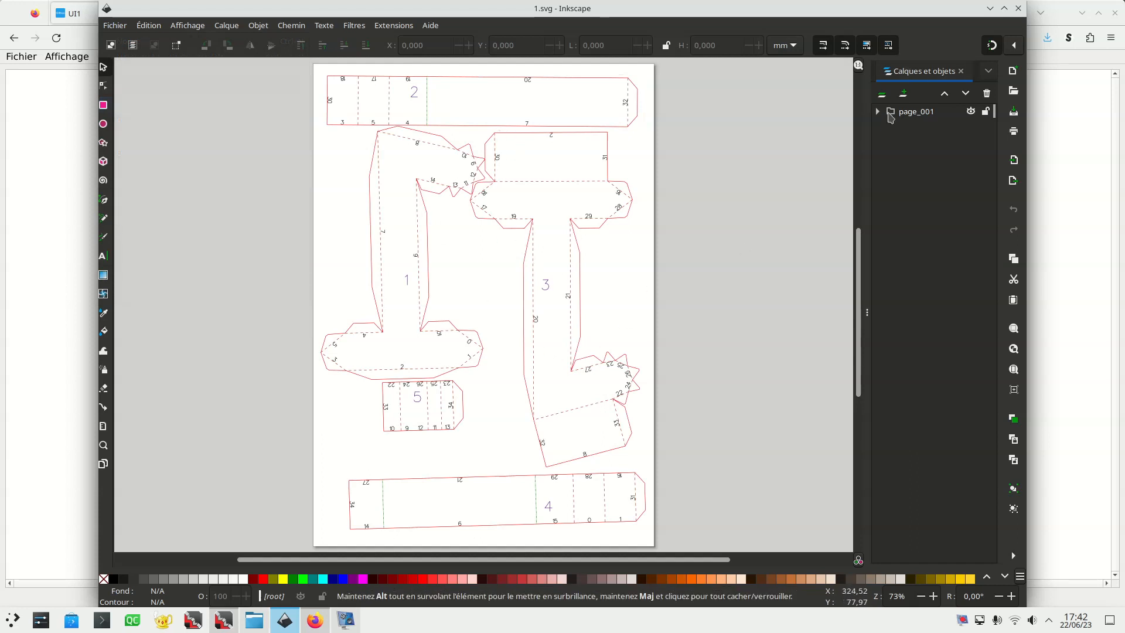
- Expand the page_001 group and examine its structure by selecting titre_5 and the whole drawing
left_click(878, 112)
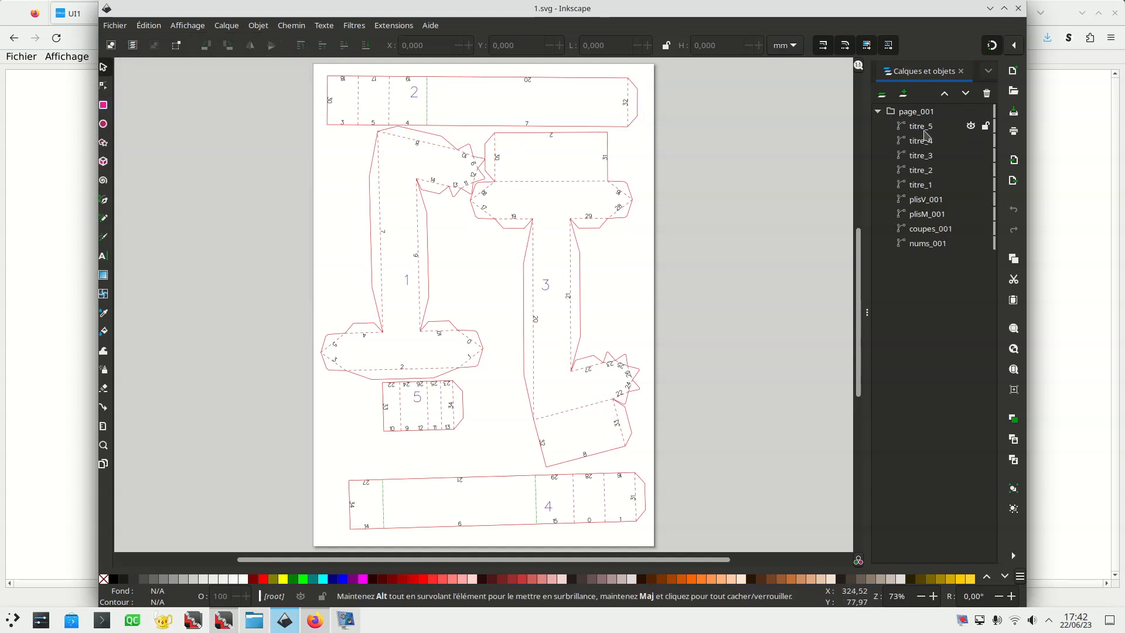
left_click(925, 132)
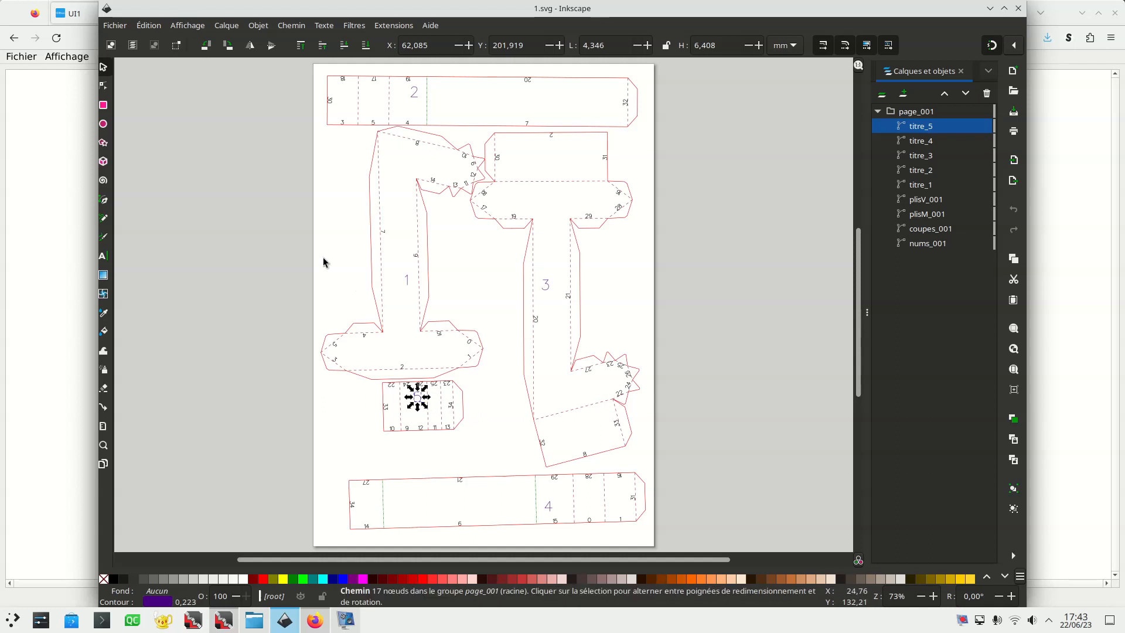
left_click(148, 26)
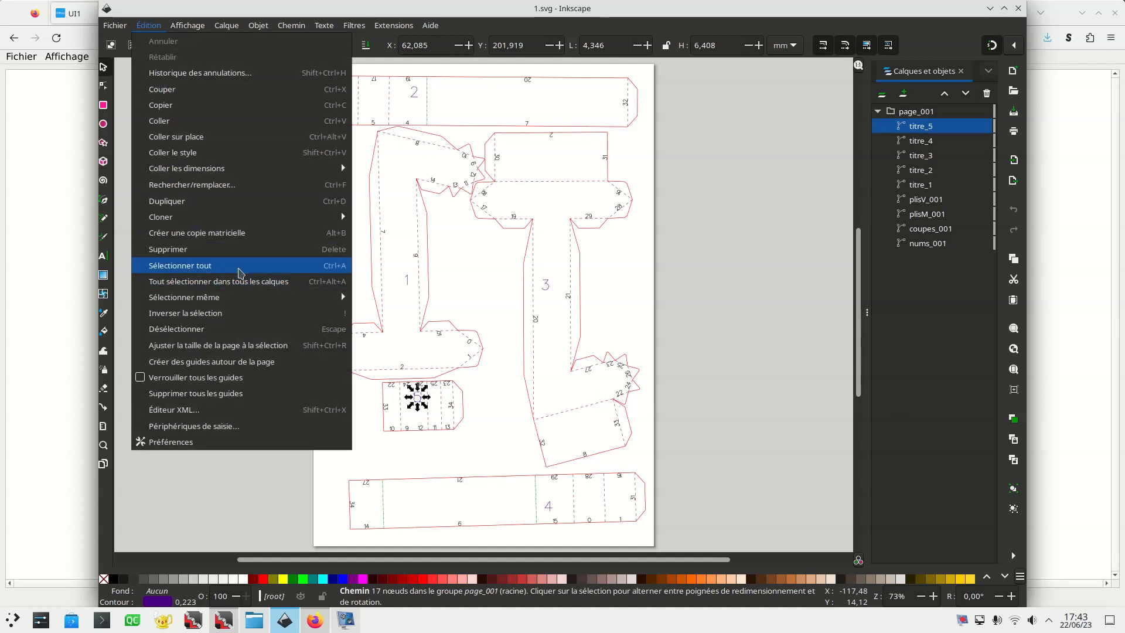
left_click(240, 271)
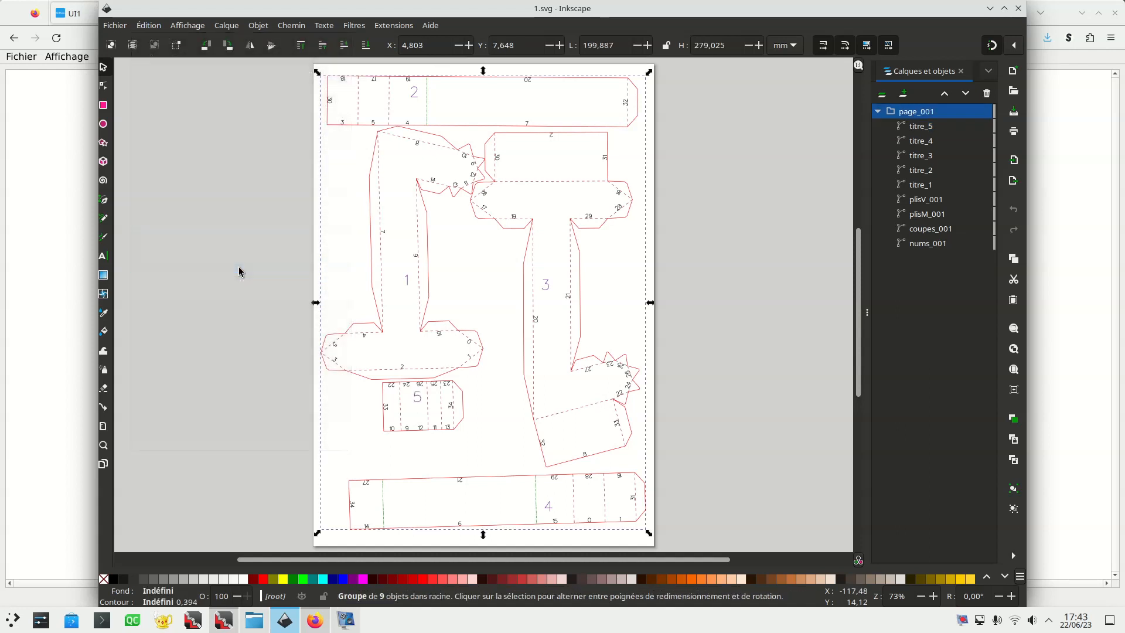
- Delete all piece-number titles by selecting the paths with the same stroke colour as piece 1's title, and save 1.svg
left_click(408, 284, "ctrl")
left_click(149, 26)
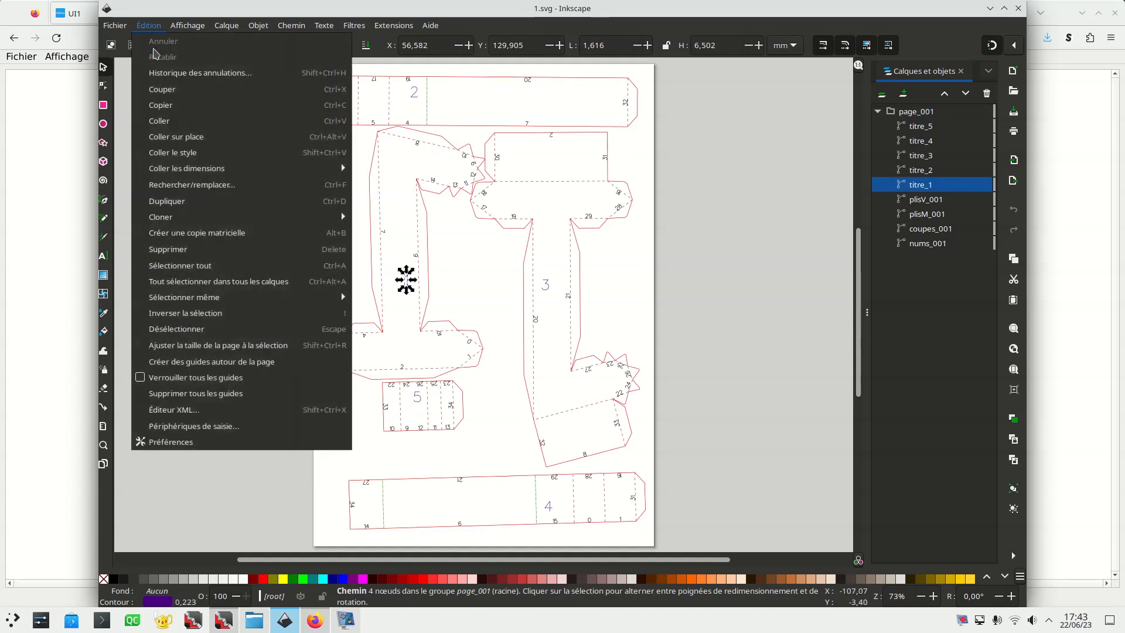
mouse_move(261, 299)
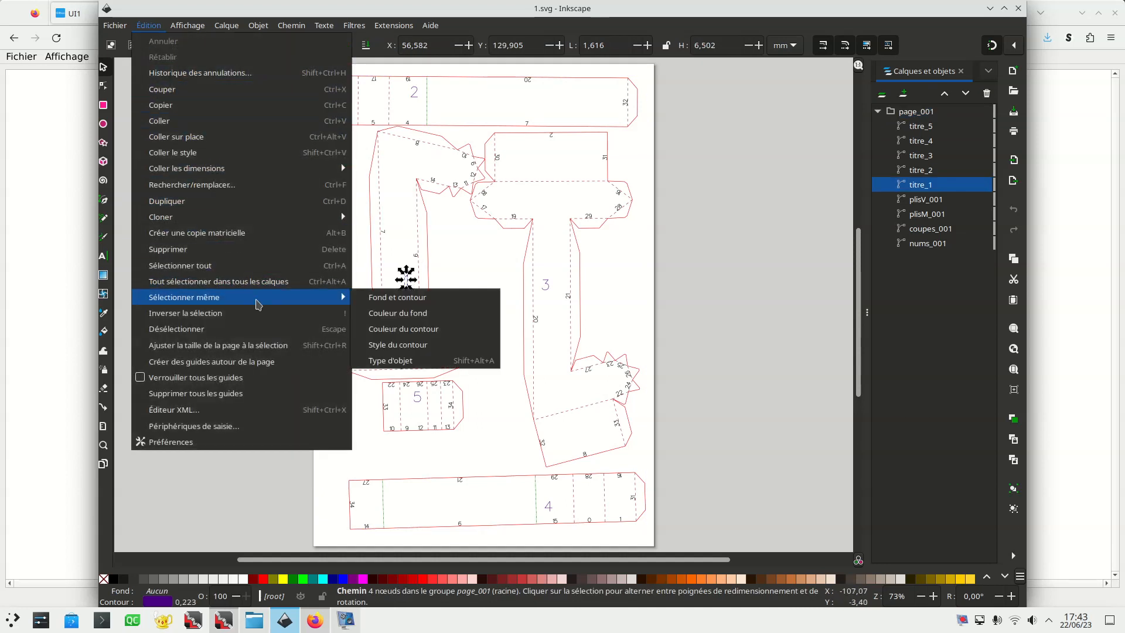
left_click(435, 330)
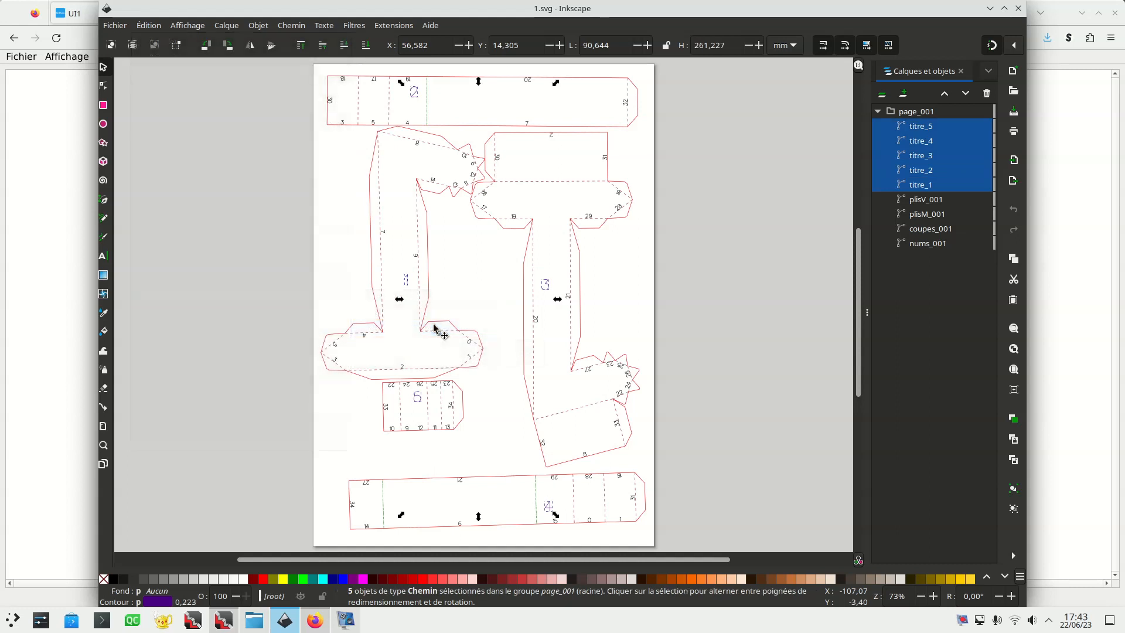
key("Delete")
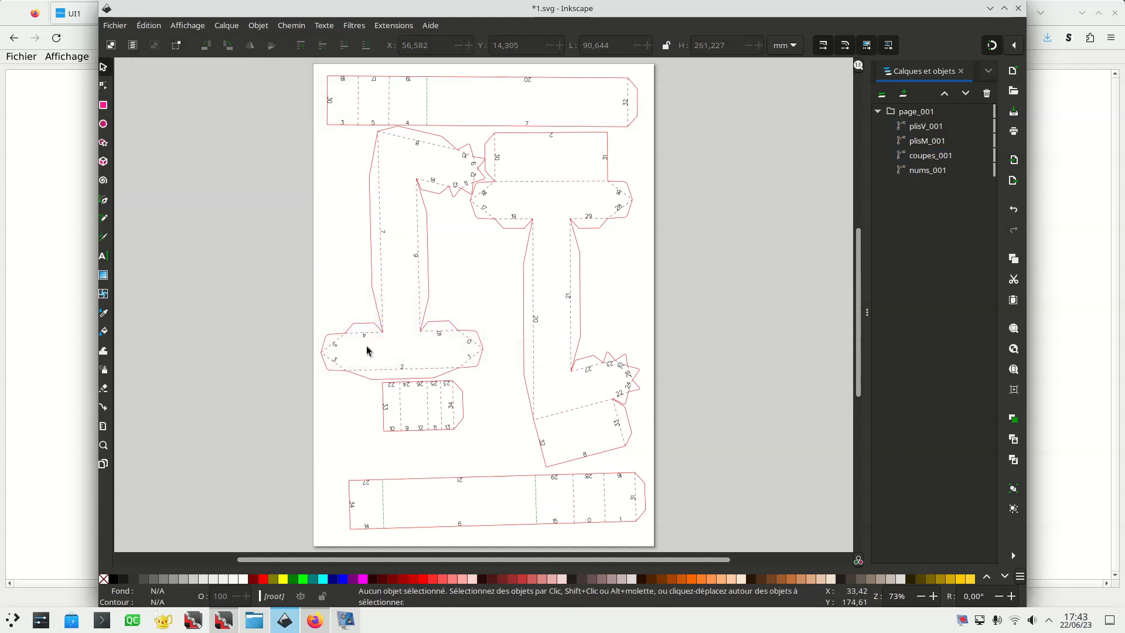
left_click(114, 28)
left_click(154, 119)
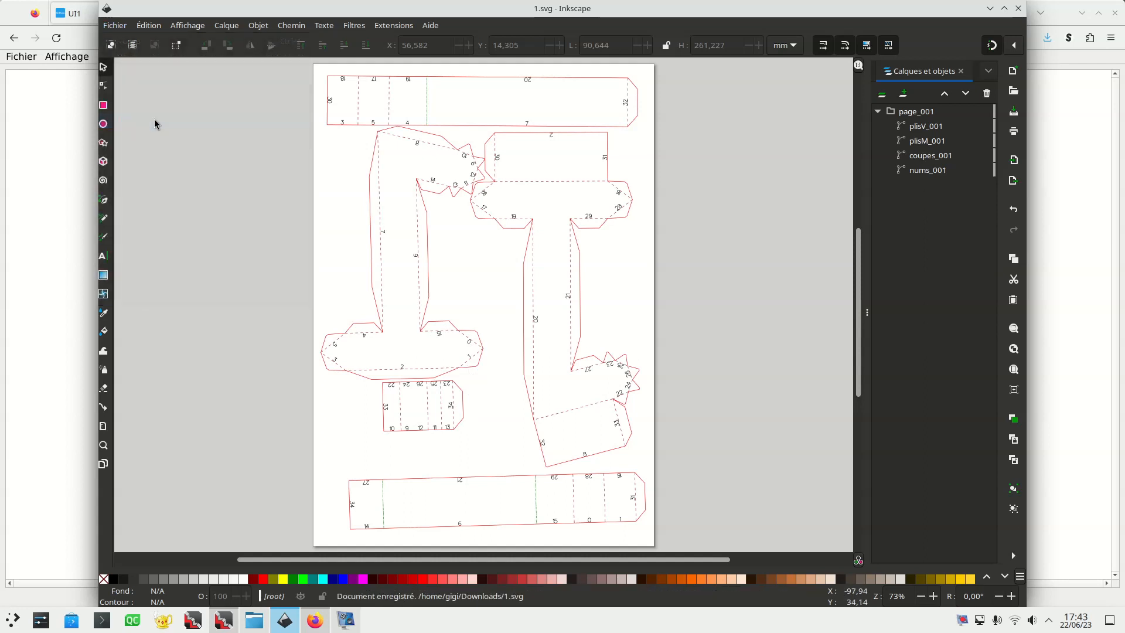